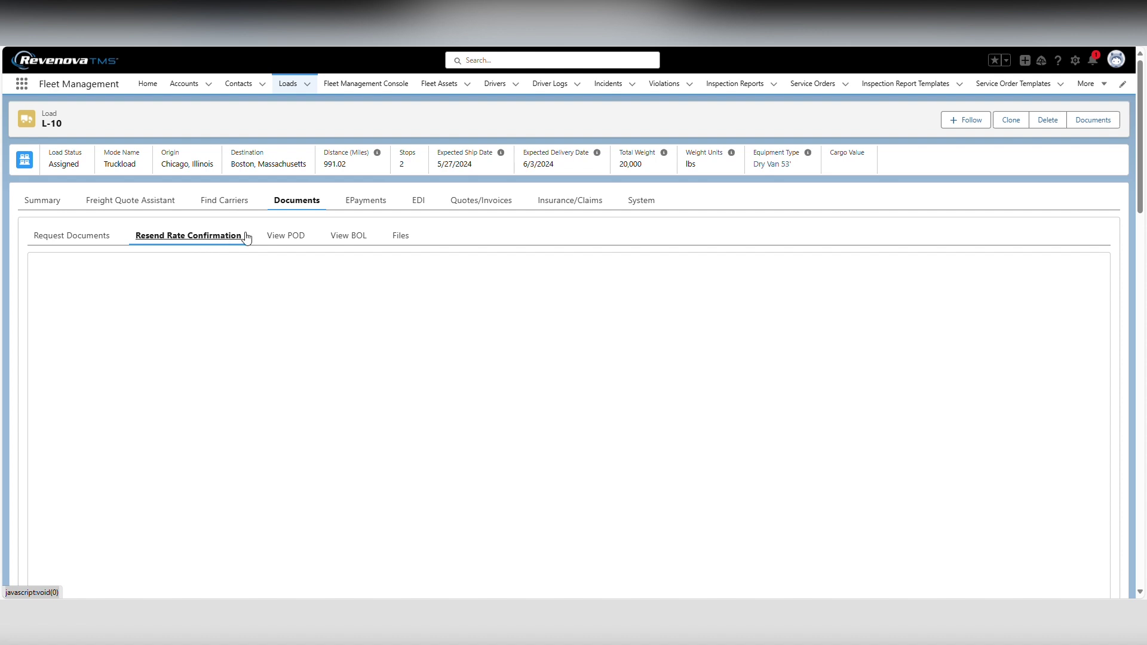
- View load L-10's files, then open its document generator and select Bill of Lading as the document to generate
click(403, 237)
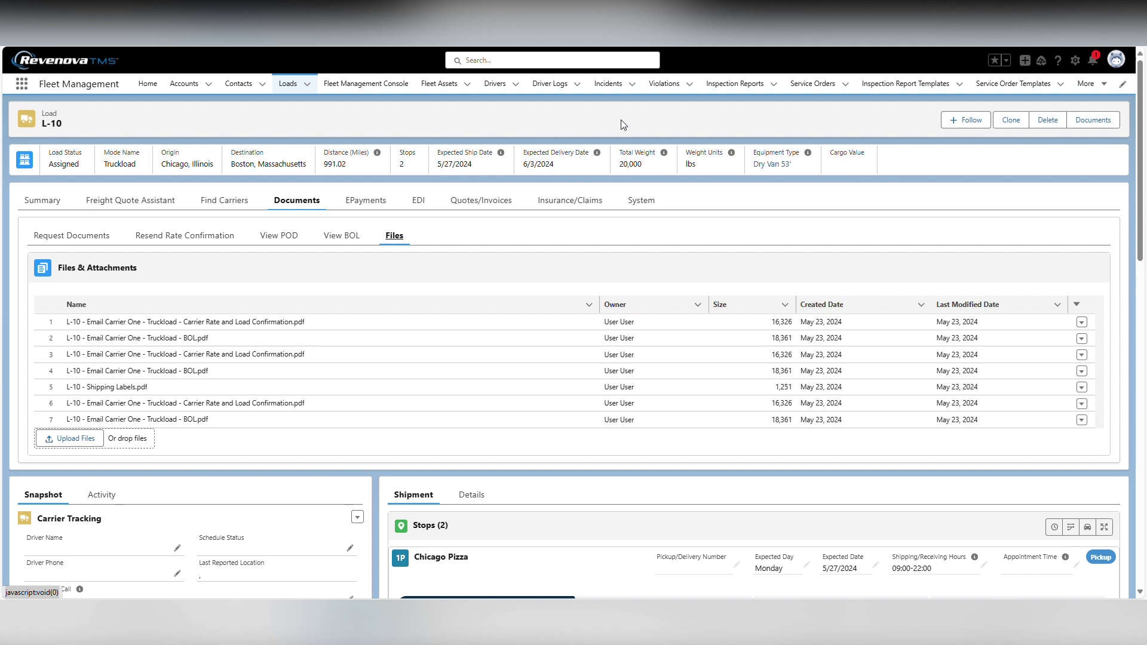
click(1094, 122)
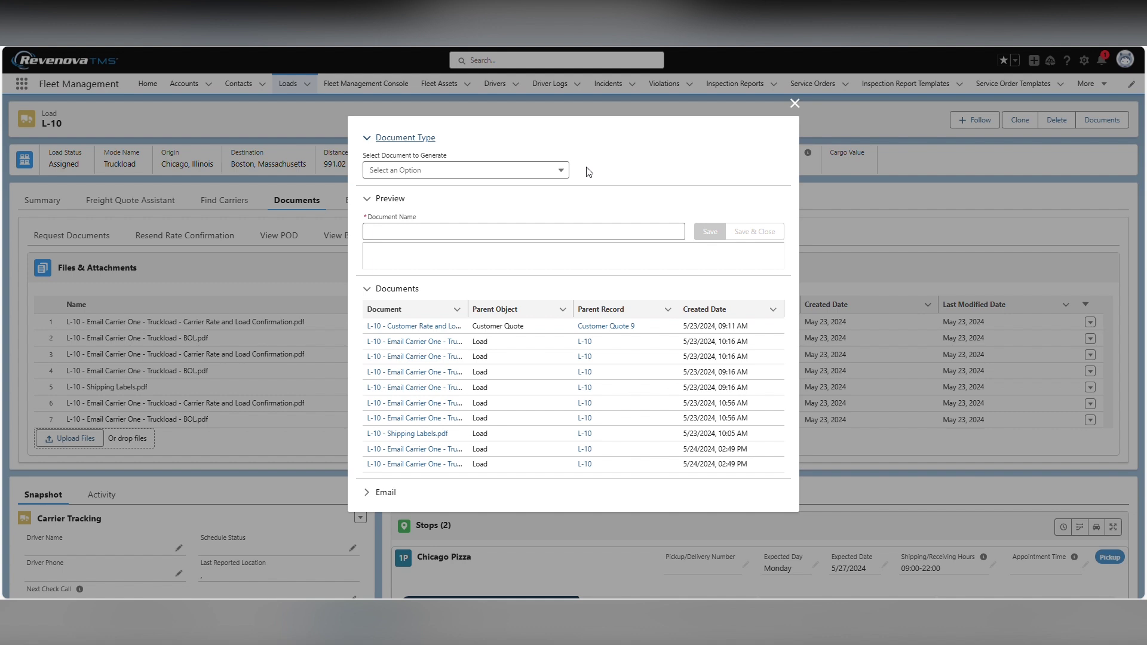
click(558, 173)
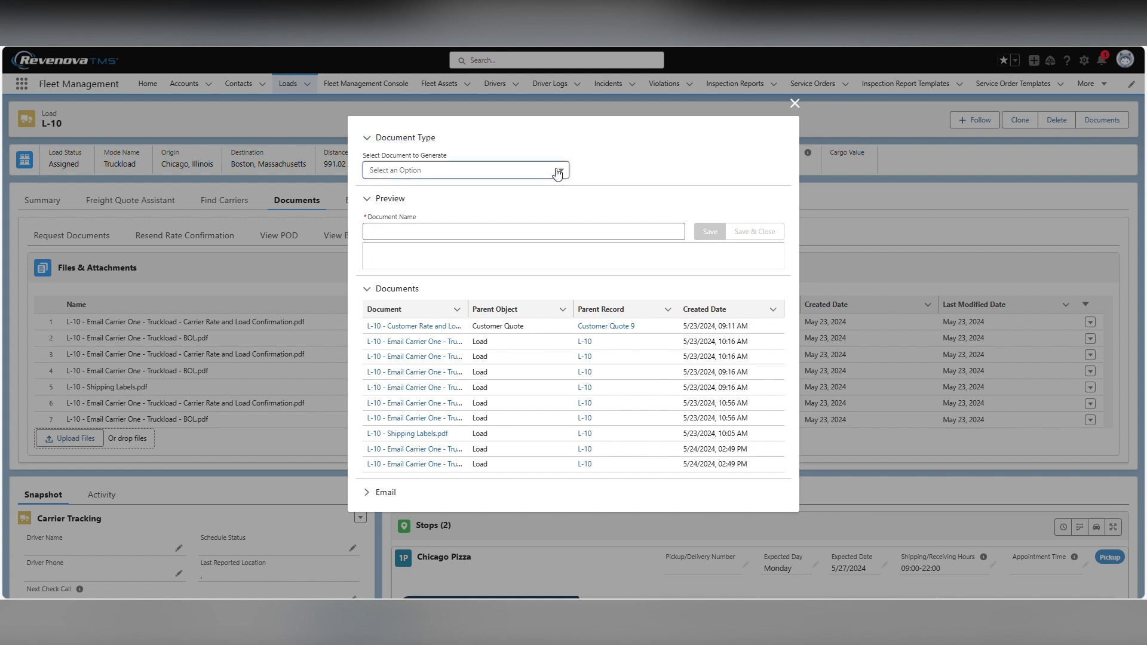
click(557, 172)
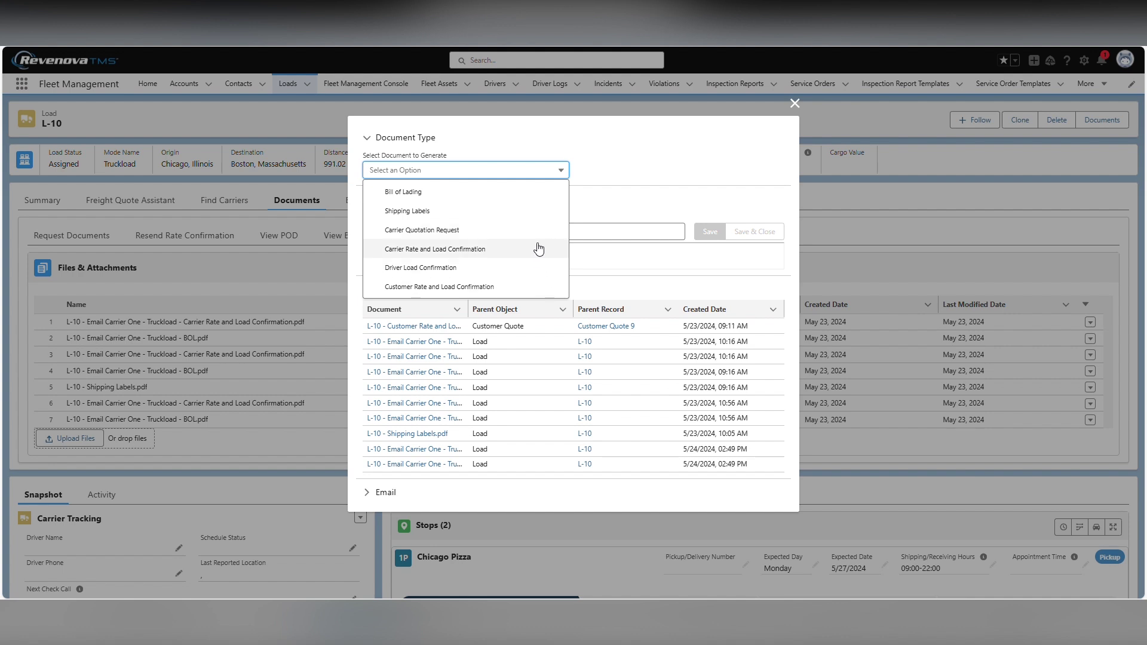
click(534, 192)
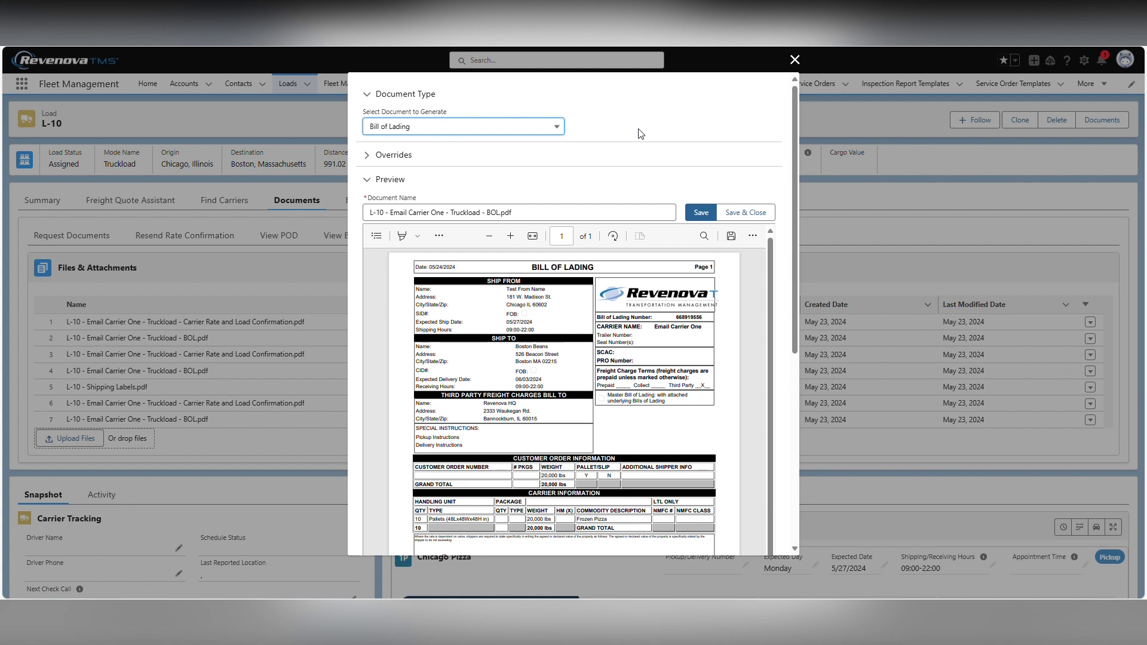
- Save the Bill of Lading override for Ship From Name with the value "Test From Name" and regenerate the preview
click(367, 156)
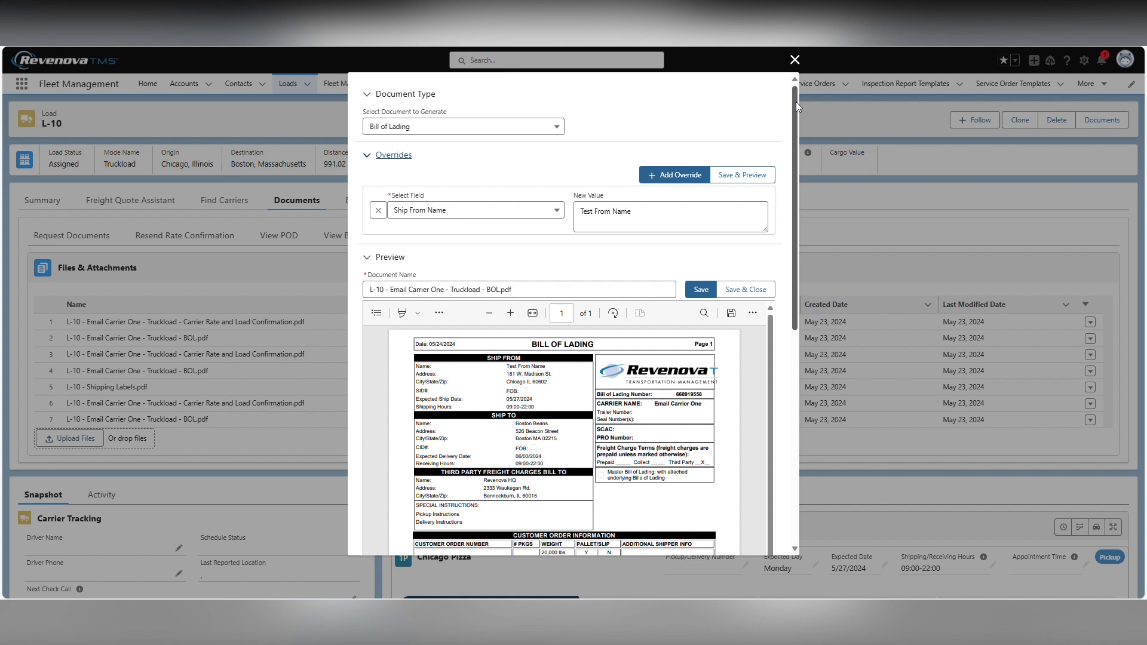
click(556, 213)
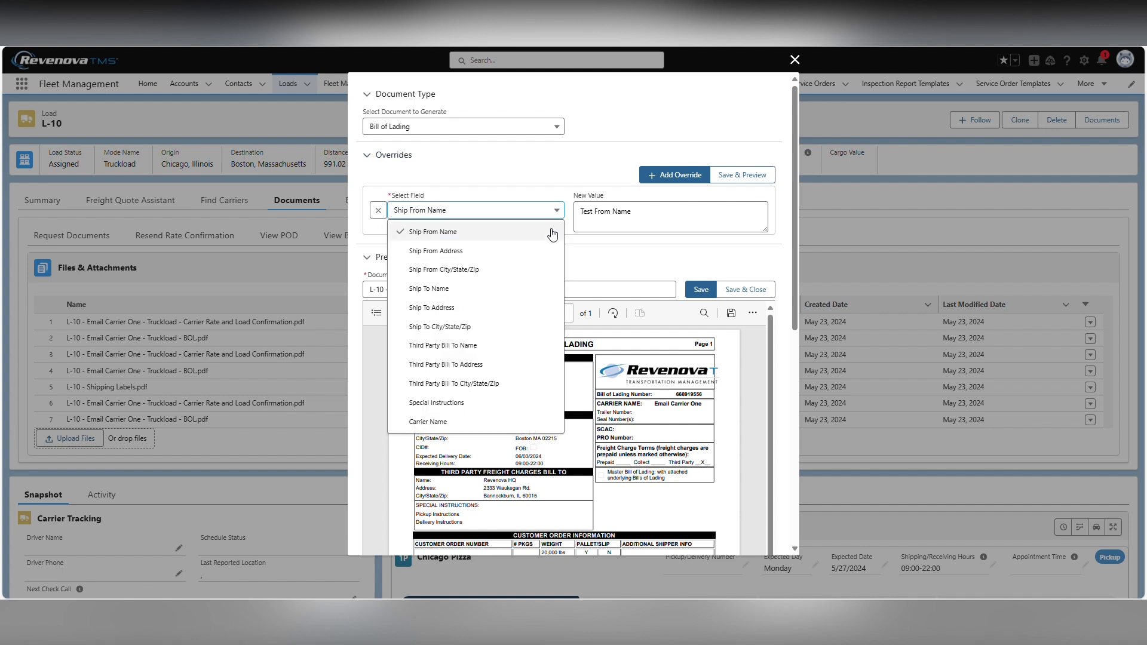
click(553, 233)
click(640, 213)
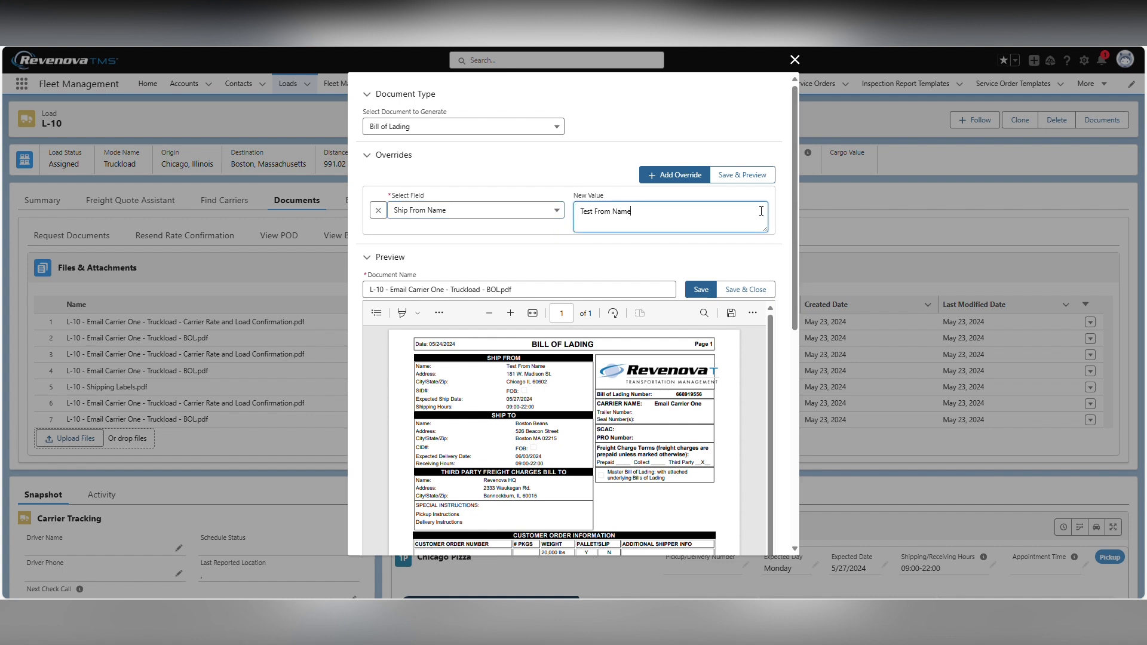
click(751, 177)
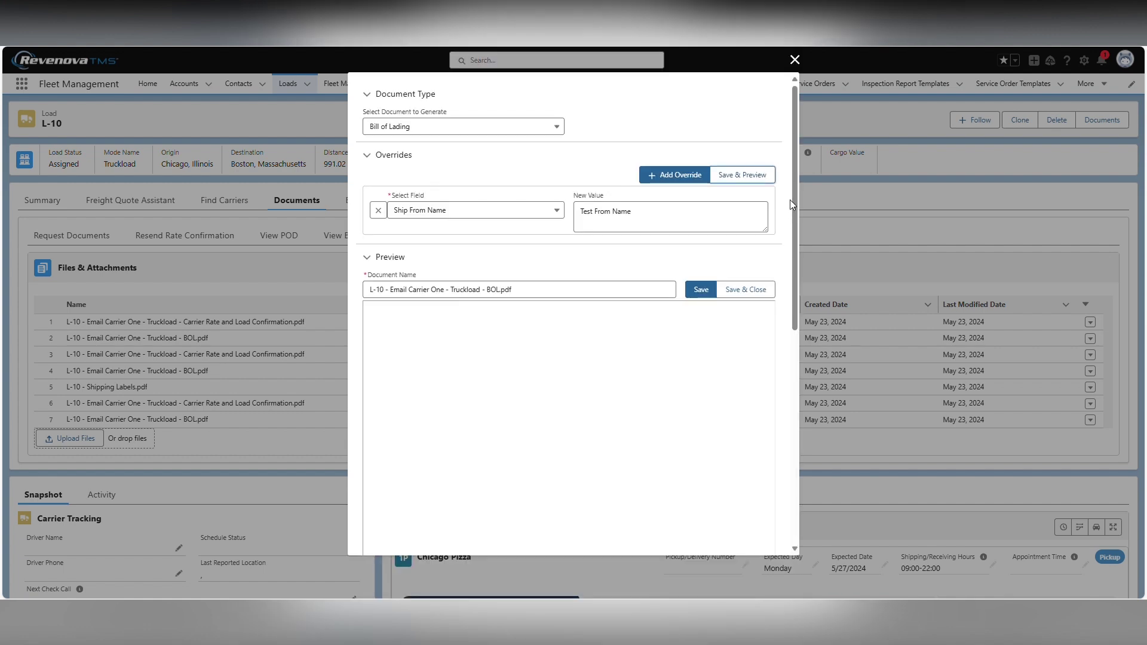
- Enlarge the Bill of Lading preview and examine the name in its Ship From block
scroll(795, 197, down, 1)
scroll(797, 245, down, 1)
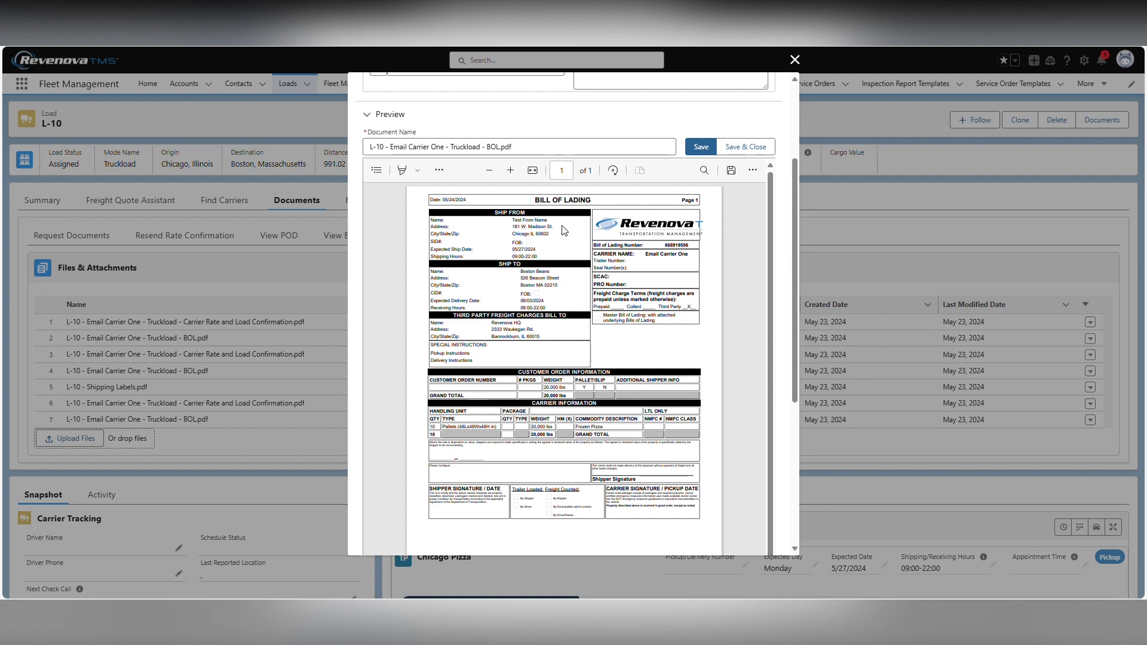
click(515, 171)
click(516, 170)
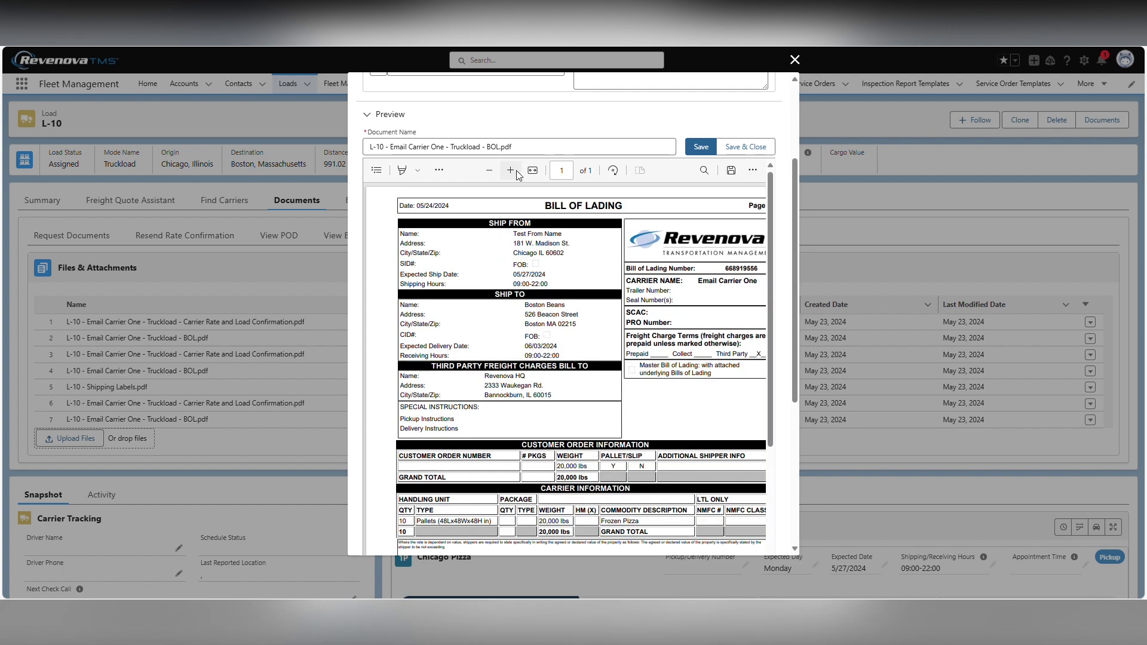
click(516, 170)
click(516, 170)
drag(616, 246, 556, 246)
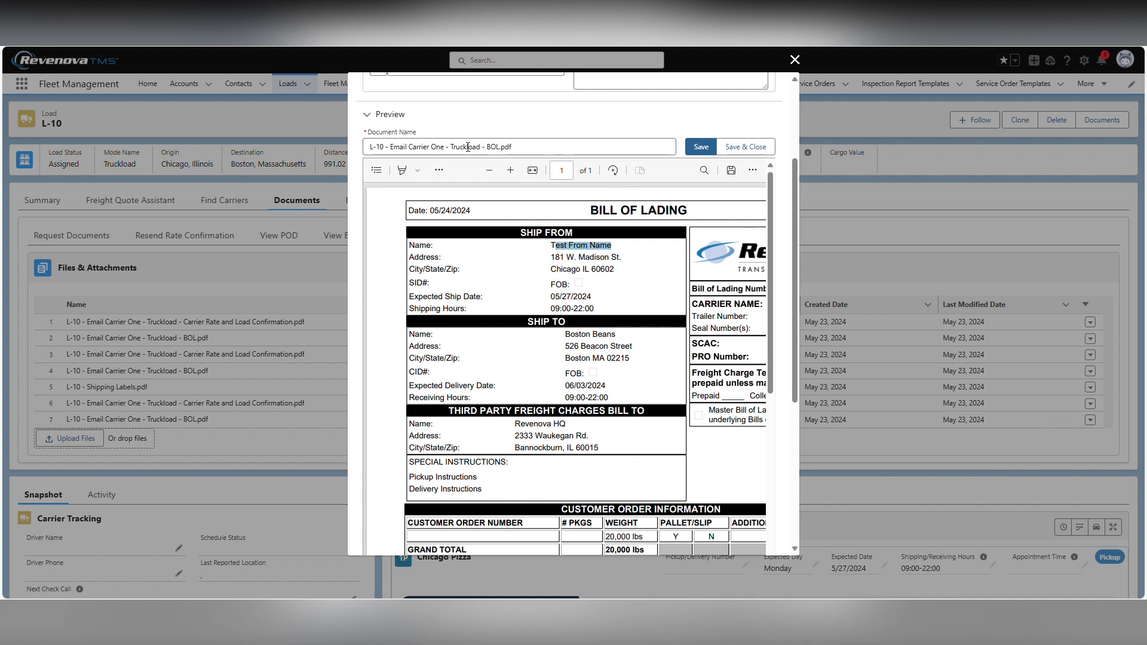
- Rename the document as "L-10- Truckload - BOL.pdf" and save it to the load
drag(391, 147, 444, 146)
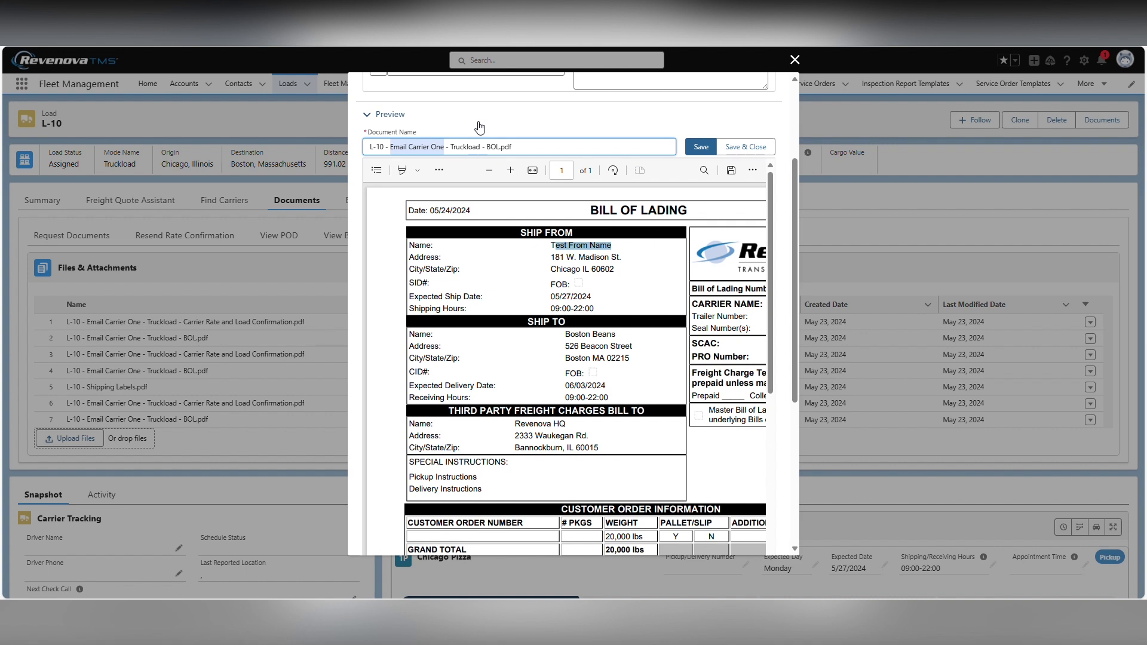
key(BackSpace)
key(BackSpace)
key(BackSpace)
key(BackSpace)
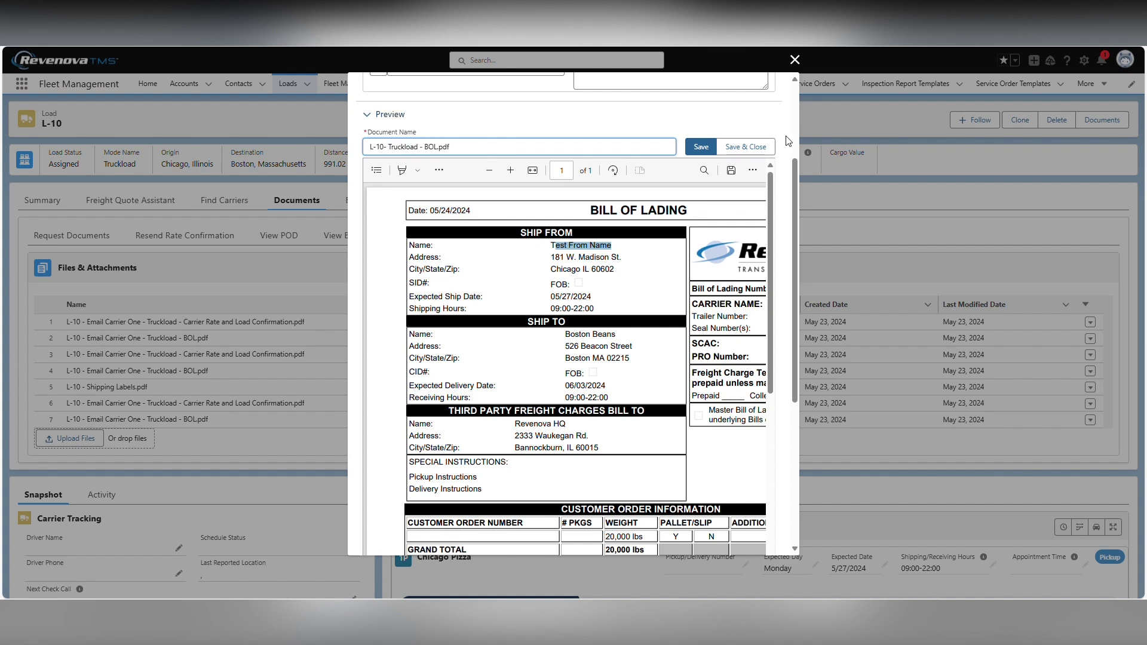
click(702, 147)
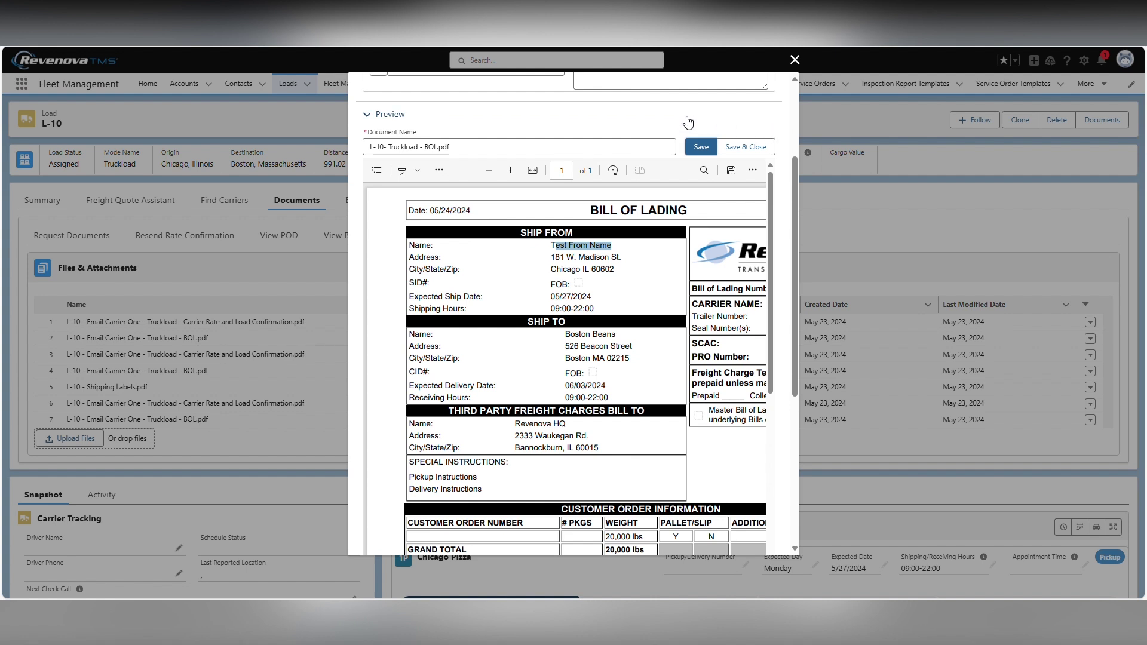
- Collapse the preview and widen the Document column to review the saved documents' names and parent objects
click(366, 117)
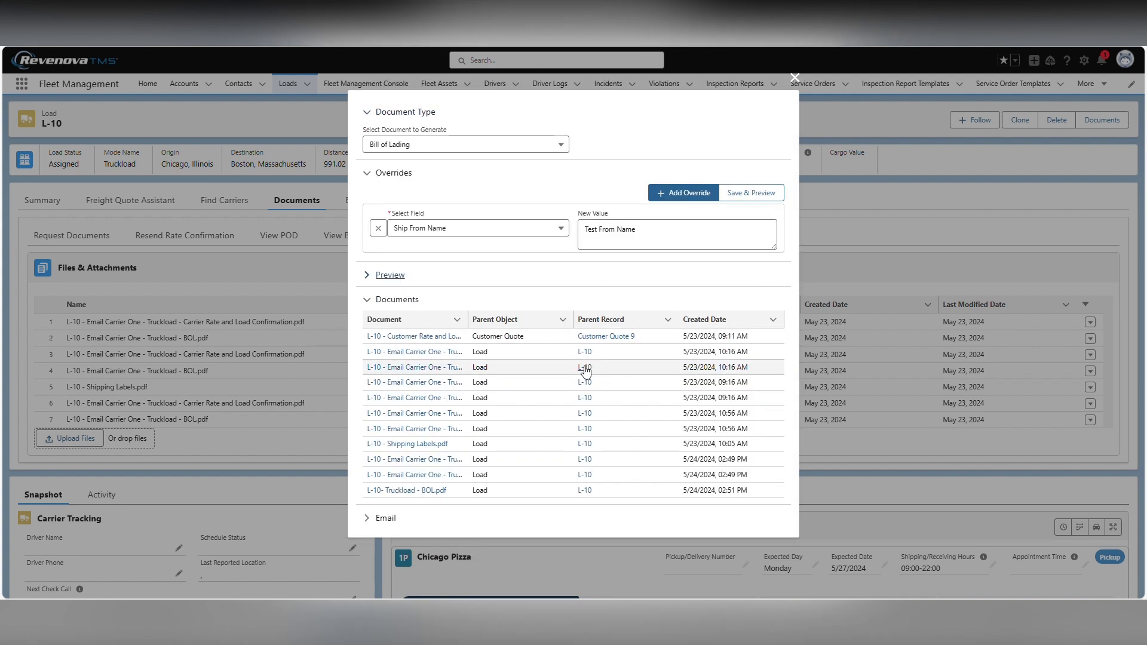
drag(469, 322, 549, 318)
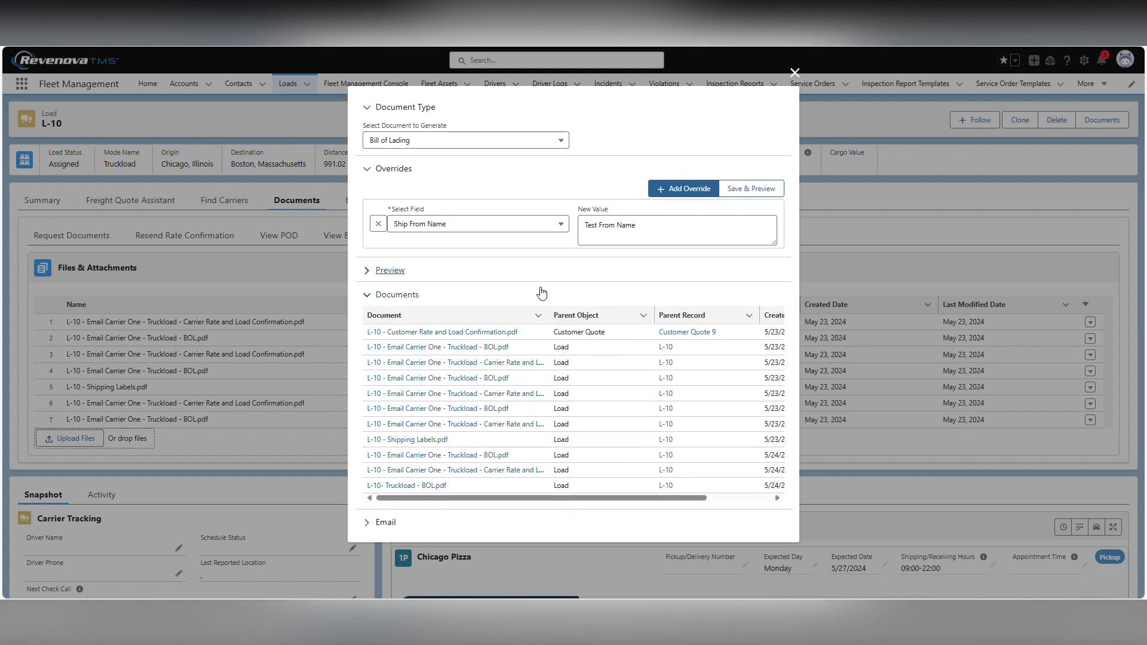
drag(619, 333, 553, 333)
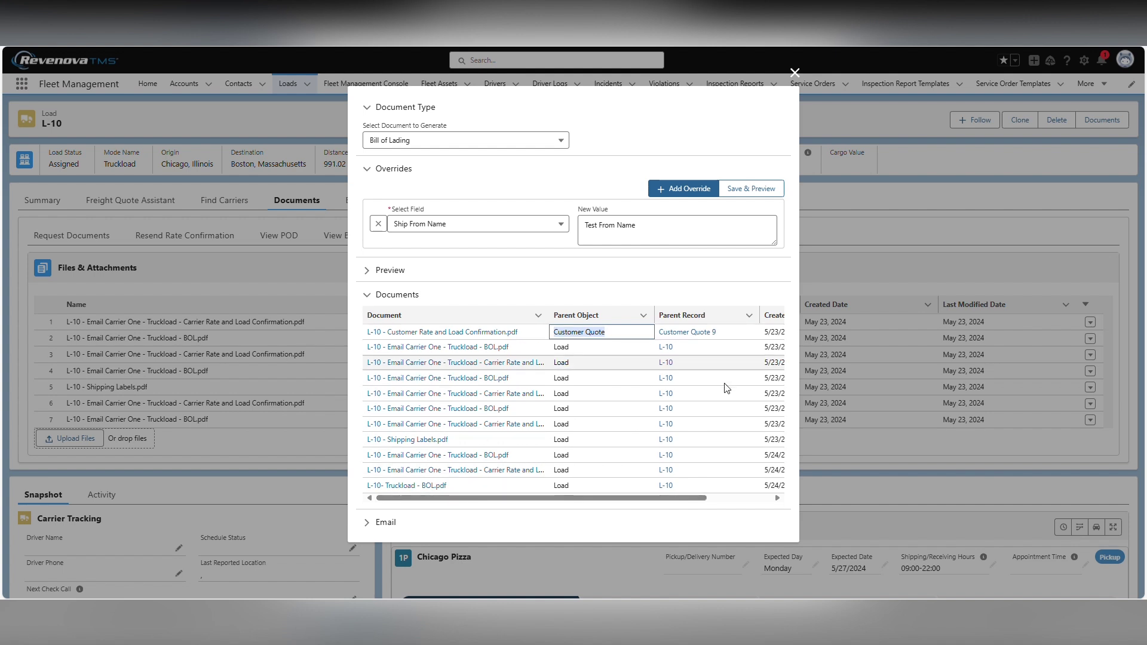
drag(693, 498, 651, 507)
click(635, 336)
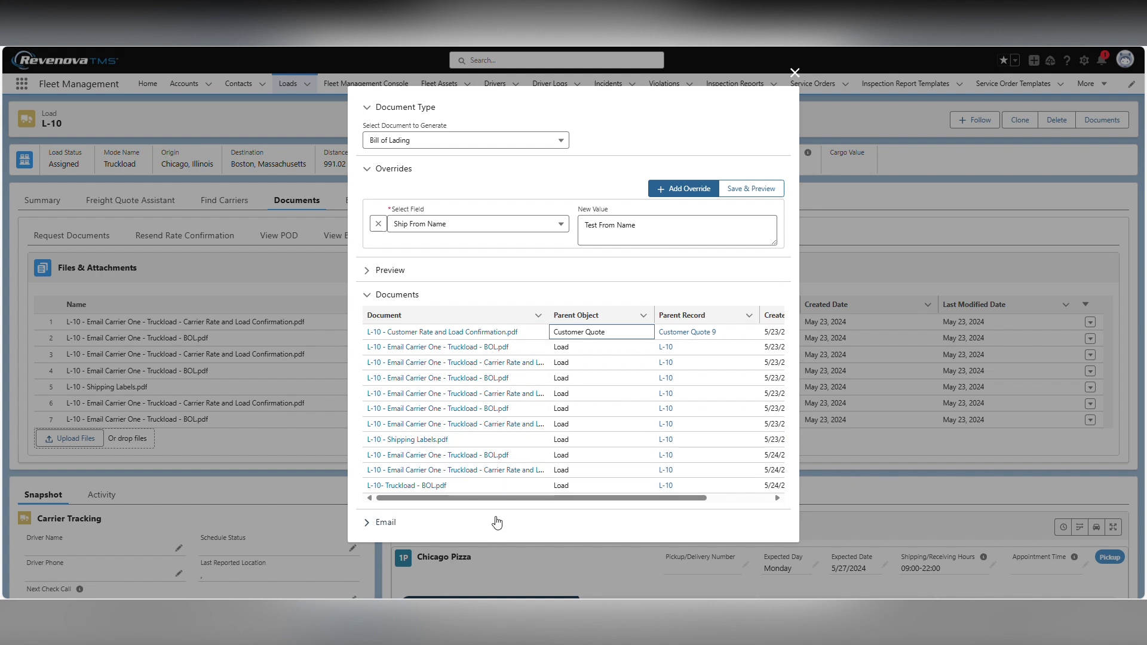
- Expand the email section and apply the "Load Tender with Assignment - LEX" email template
click(373, 527)
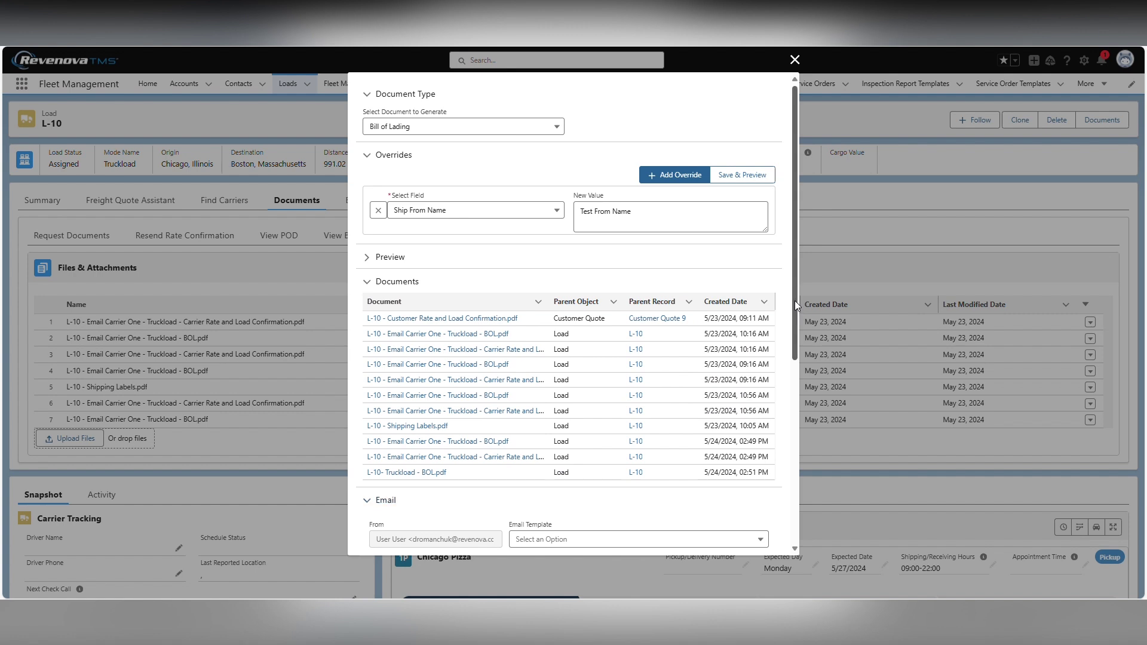
drag(795, 303, 794, 493)
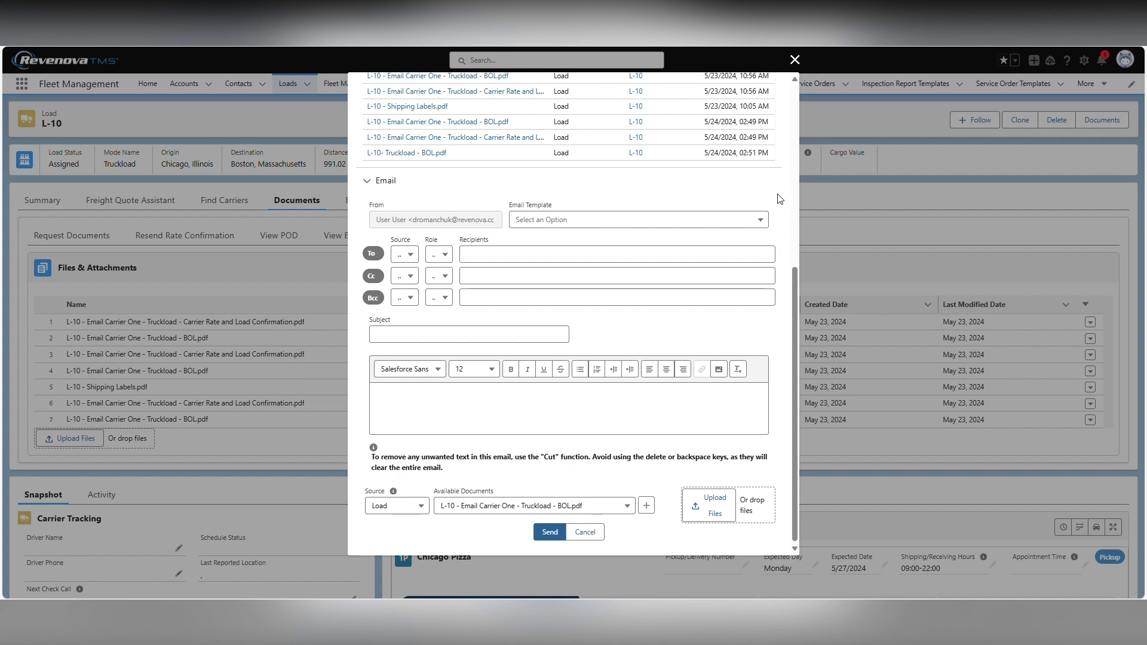
click(759, 222)
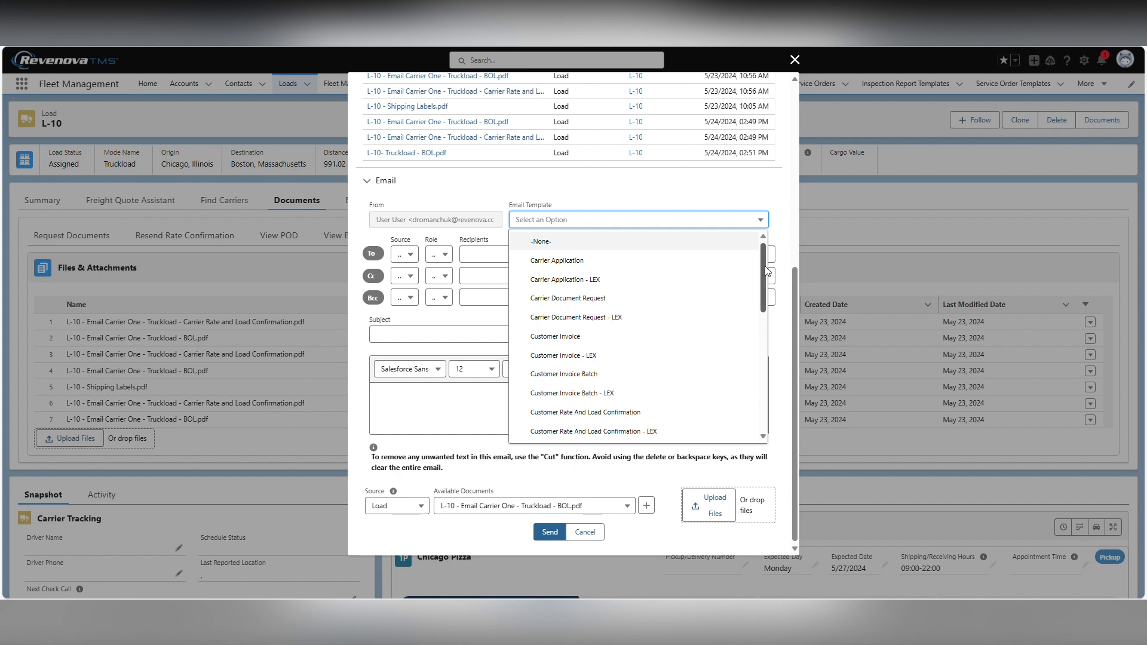
drag(767, 271, 761, 409)
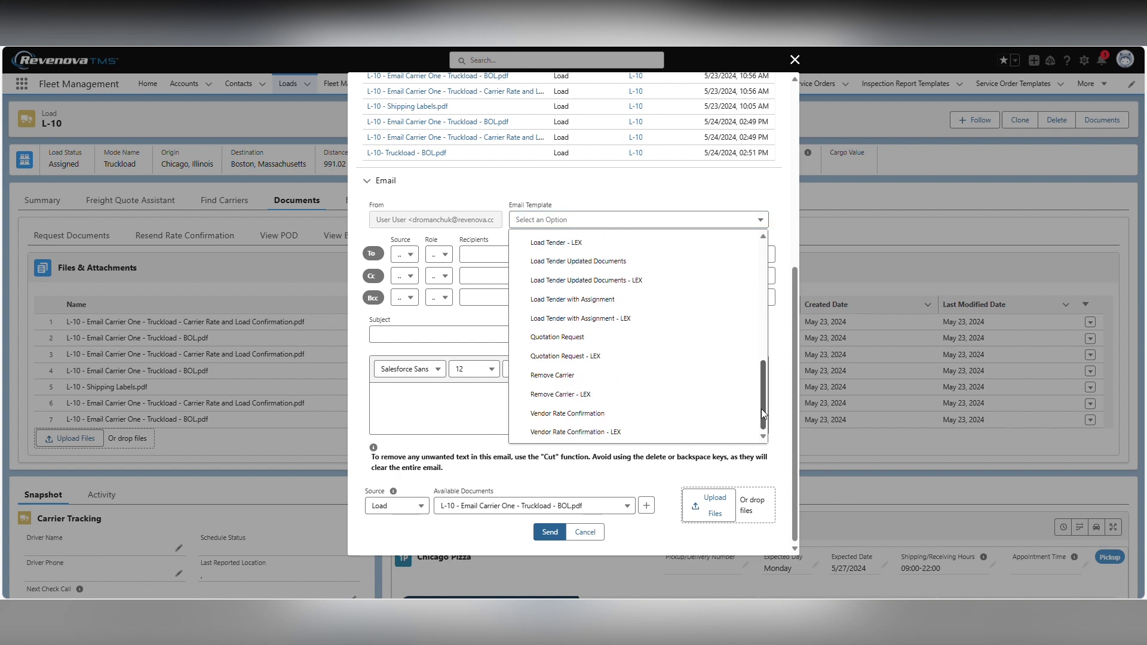
click(696, 317)
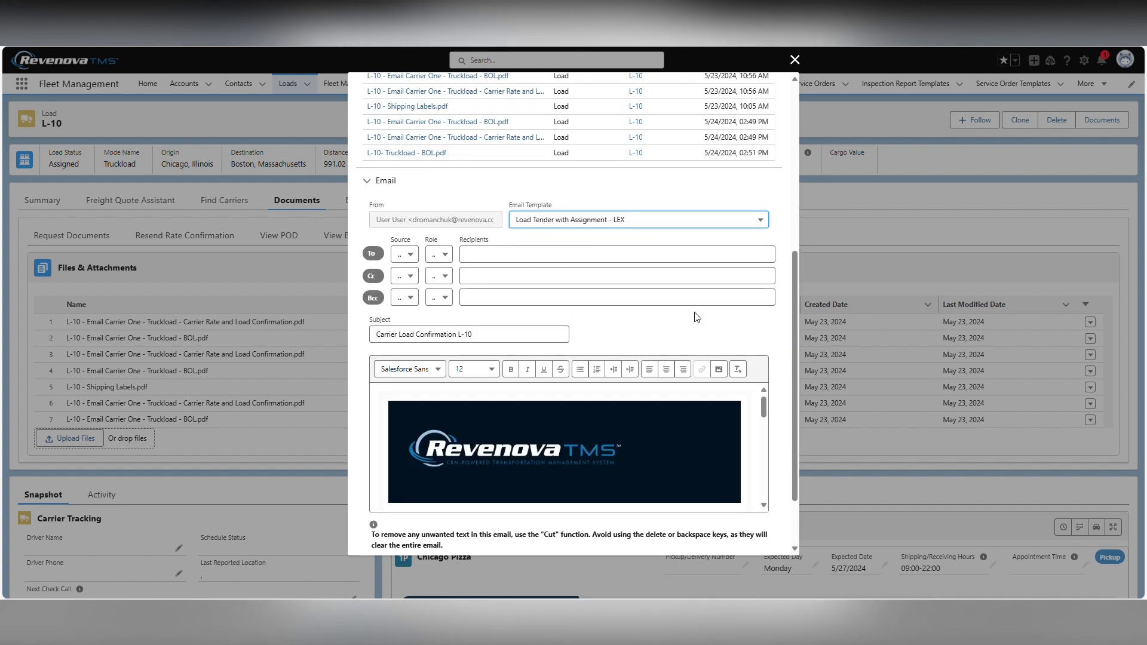
- Set the source of the email's To recipients to Email Carrier One
drag(793, 296, 797, 338)
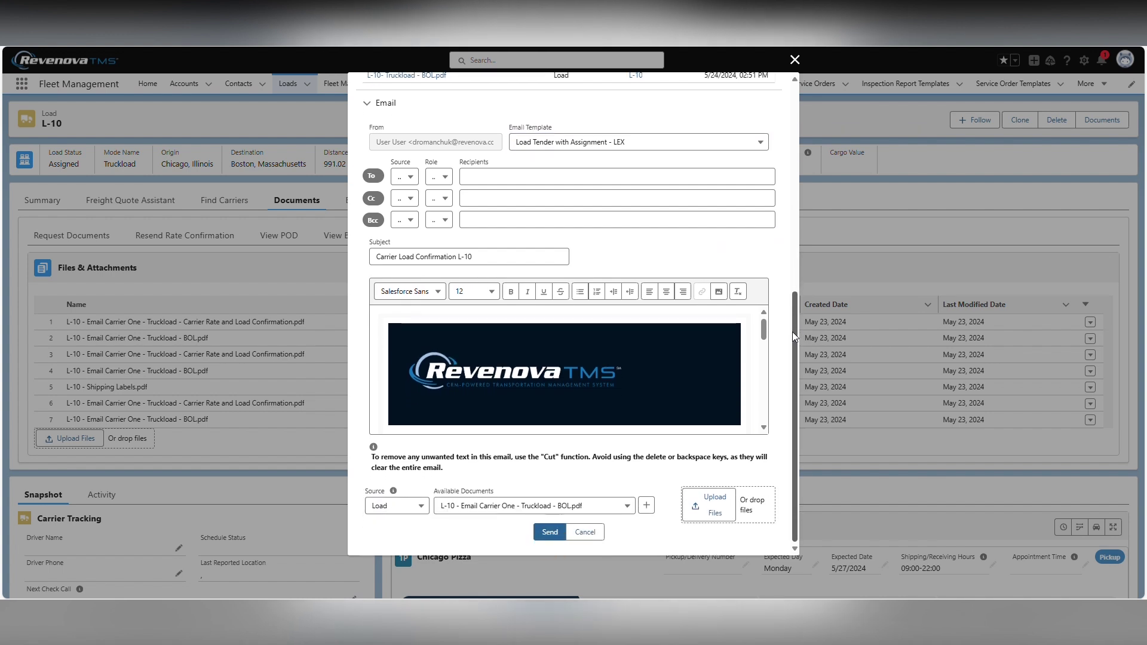
click(411, 181)
click(411, 180)
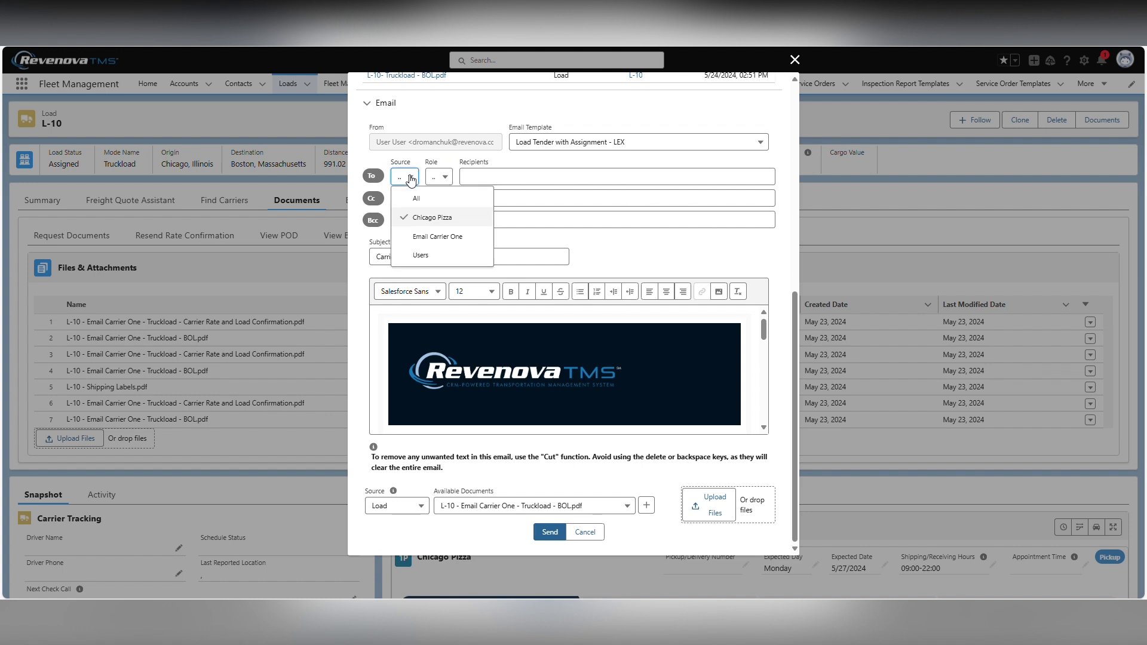
click(470, 239)
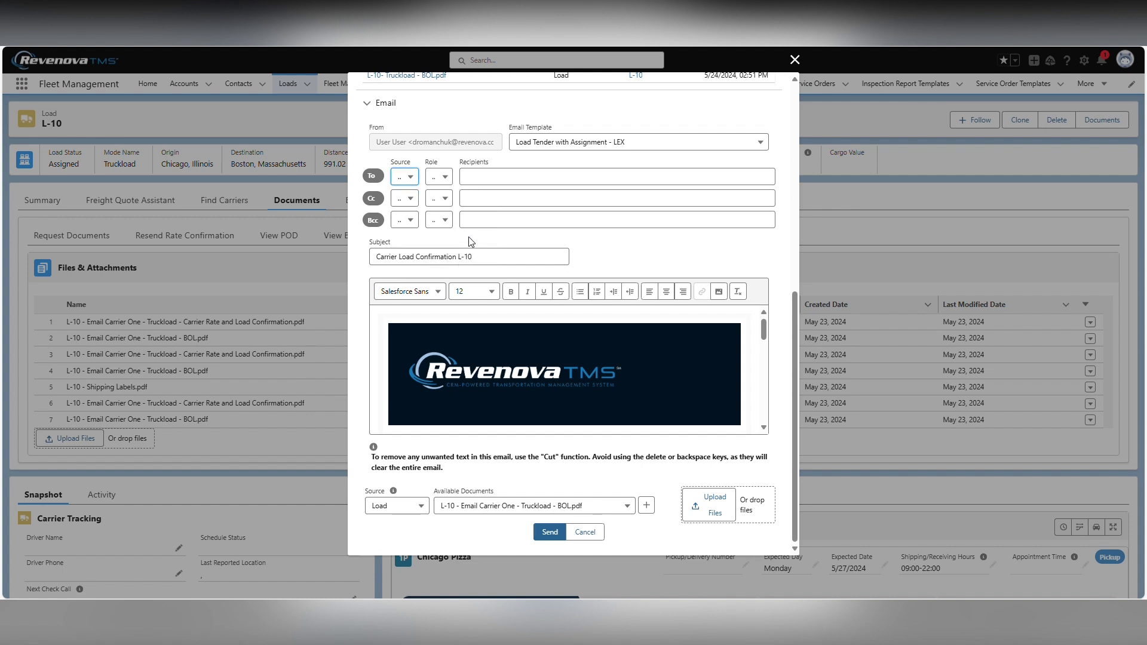
- Review the contacts available as To recipients, along with the role and source filter options
click(480, 174)
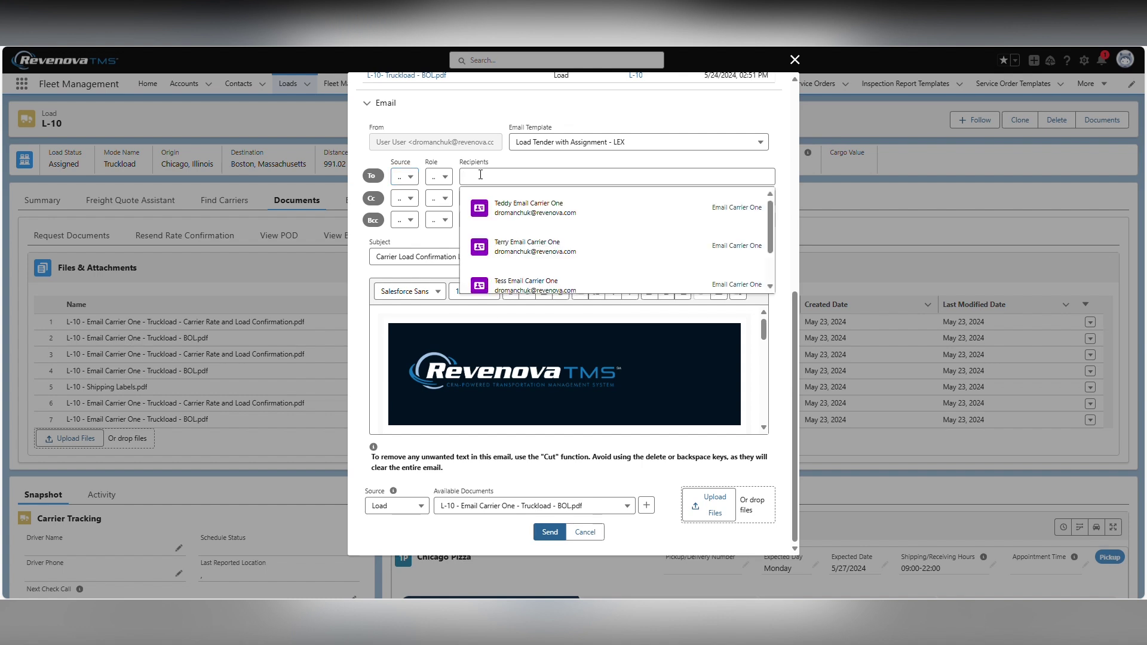
click(775, 224)
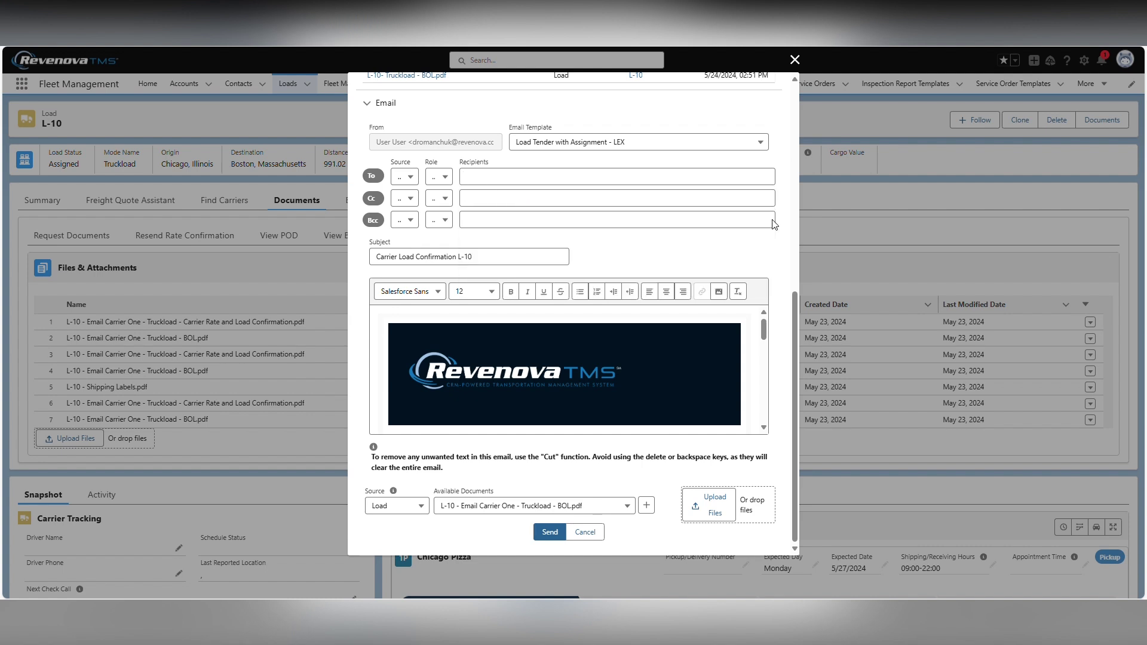
click(677, 180)
scroll(646, 230, down, 2)
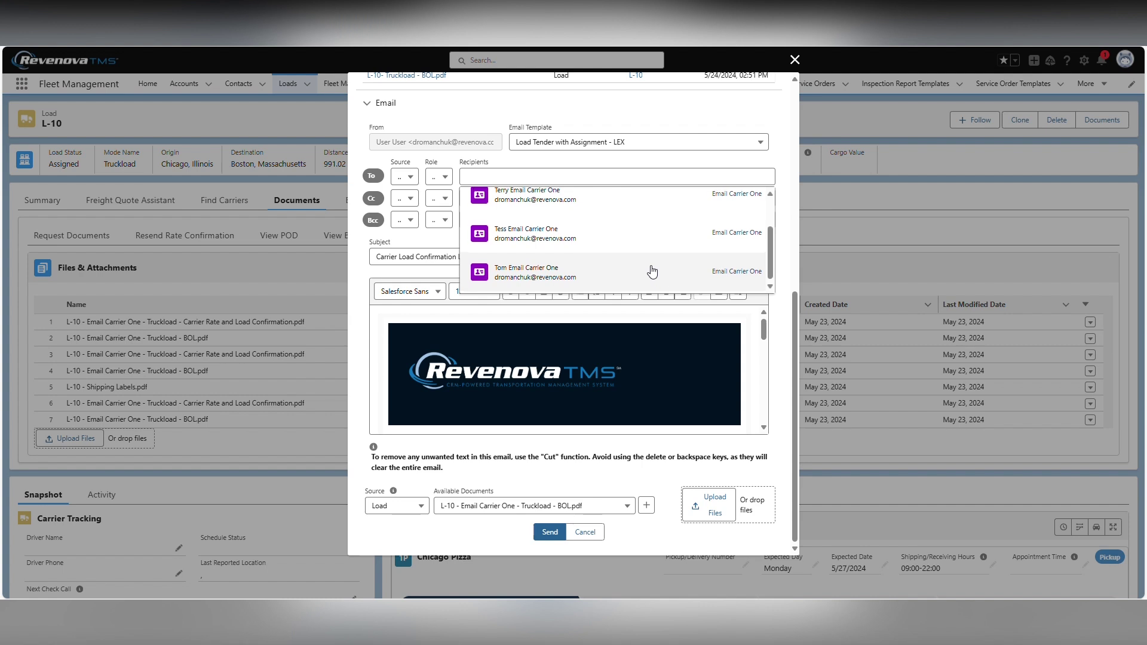
scroll(650, 271, up, 2)
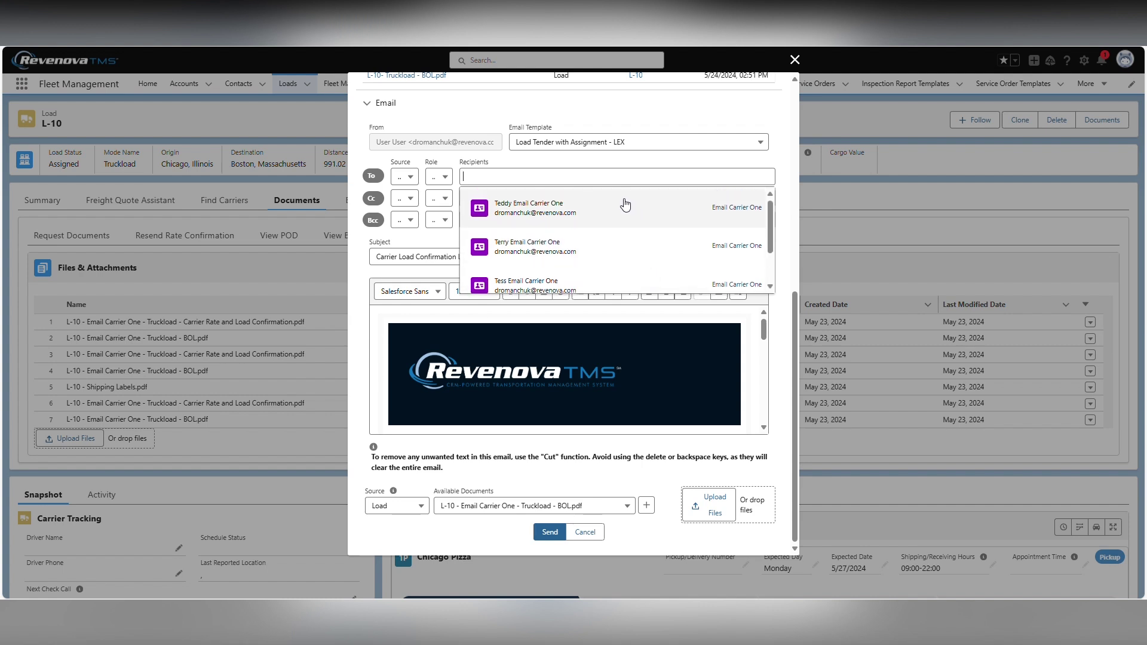
click(445, 177)
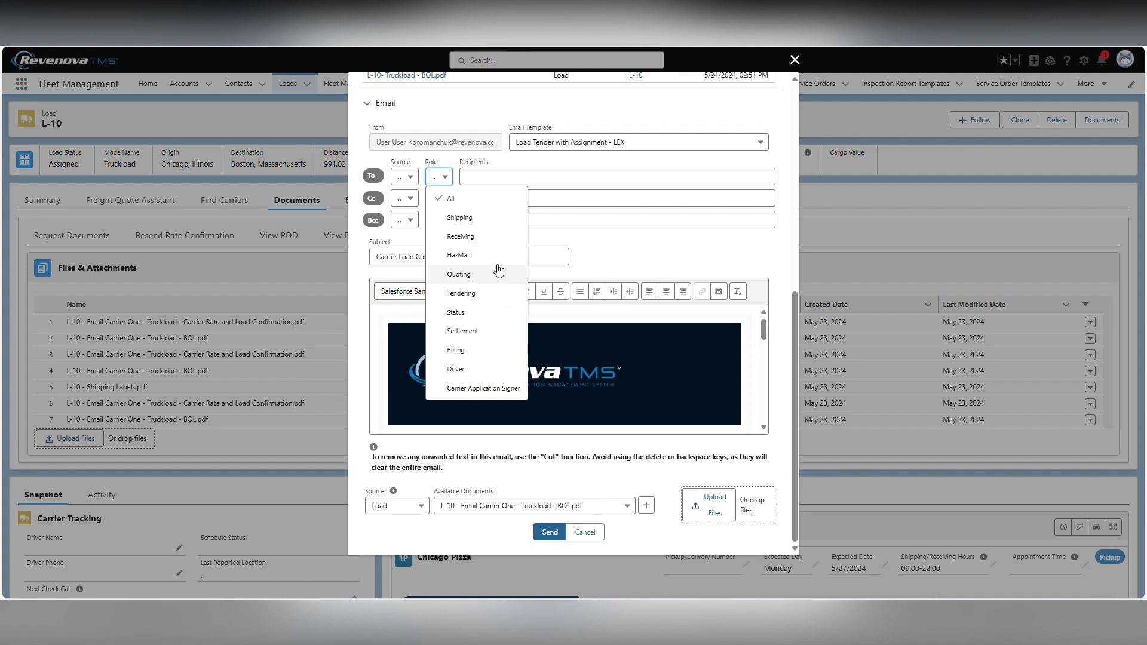
click(444, 177)
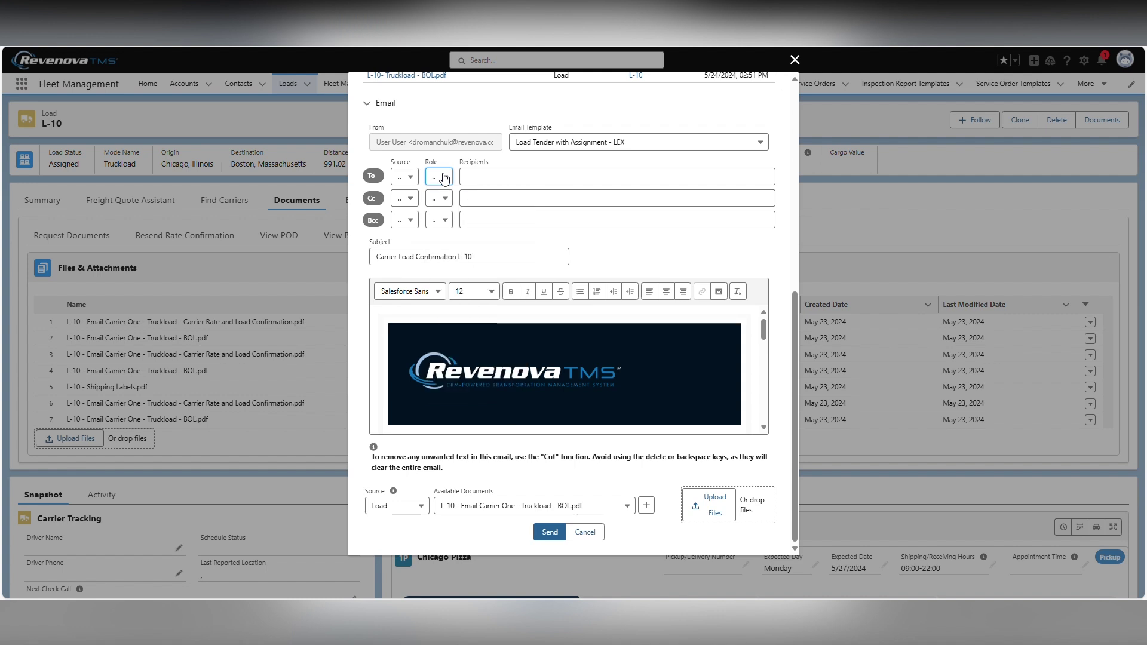
click(410, 183)
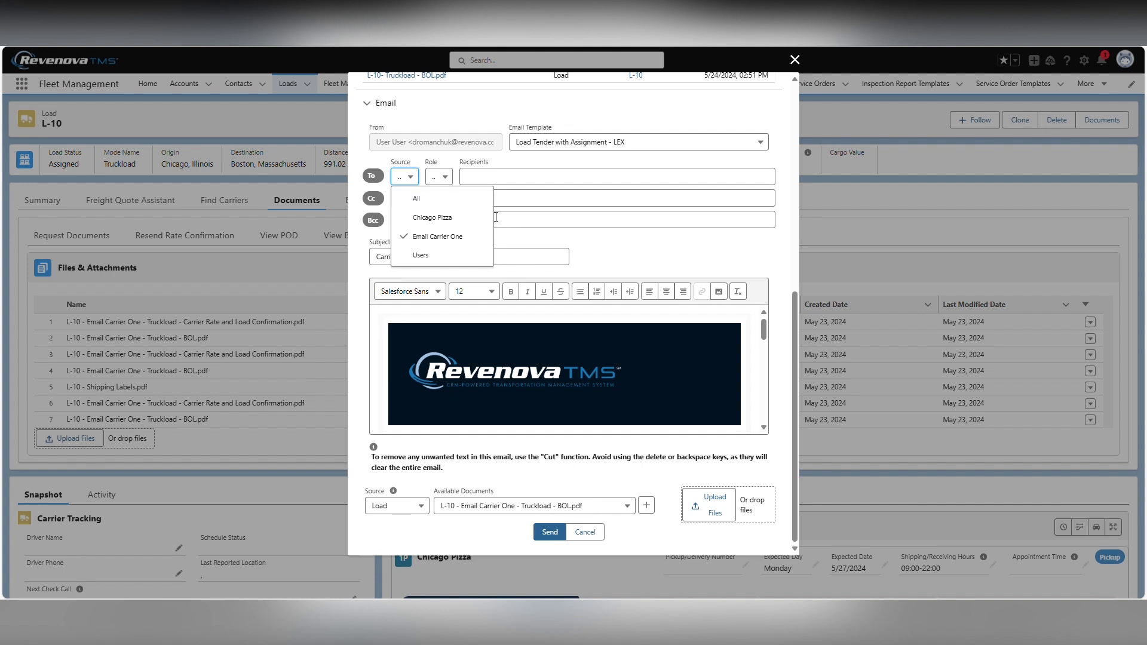
click(622, 258)
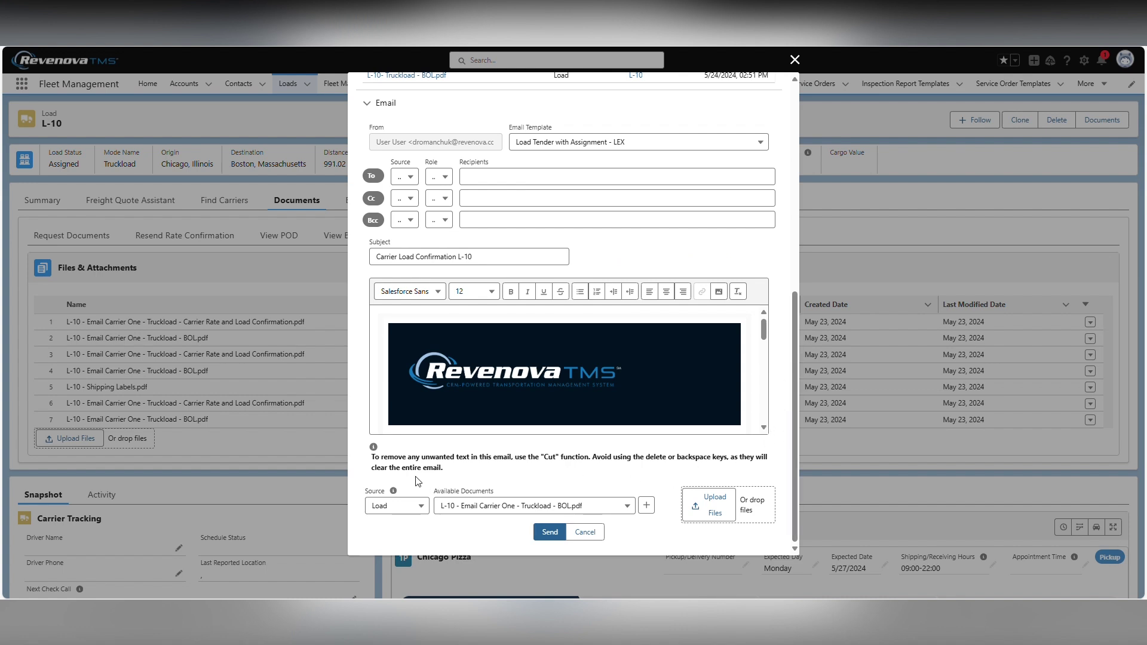
- Attach "L-10 - Email Carrier One - Truckload - BOL.pdf" to the email, keeping Load as the document source
mouse_move(393, 492)
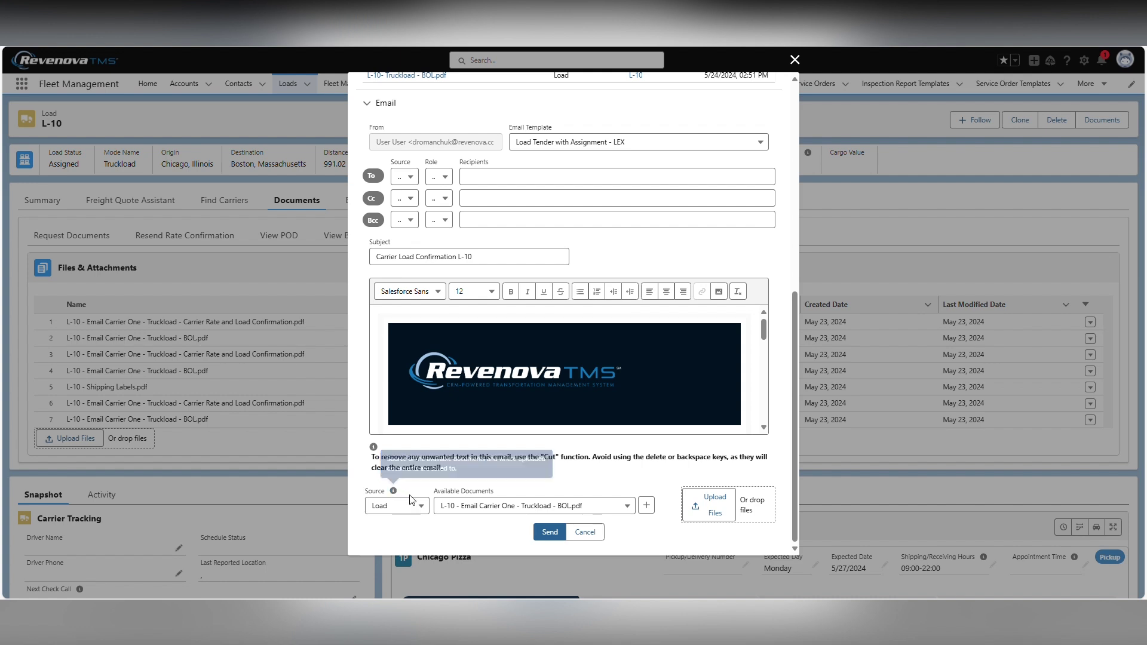
click(422, 509)
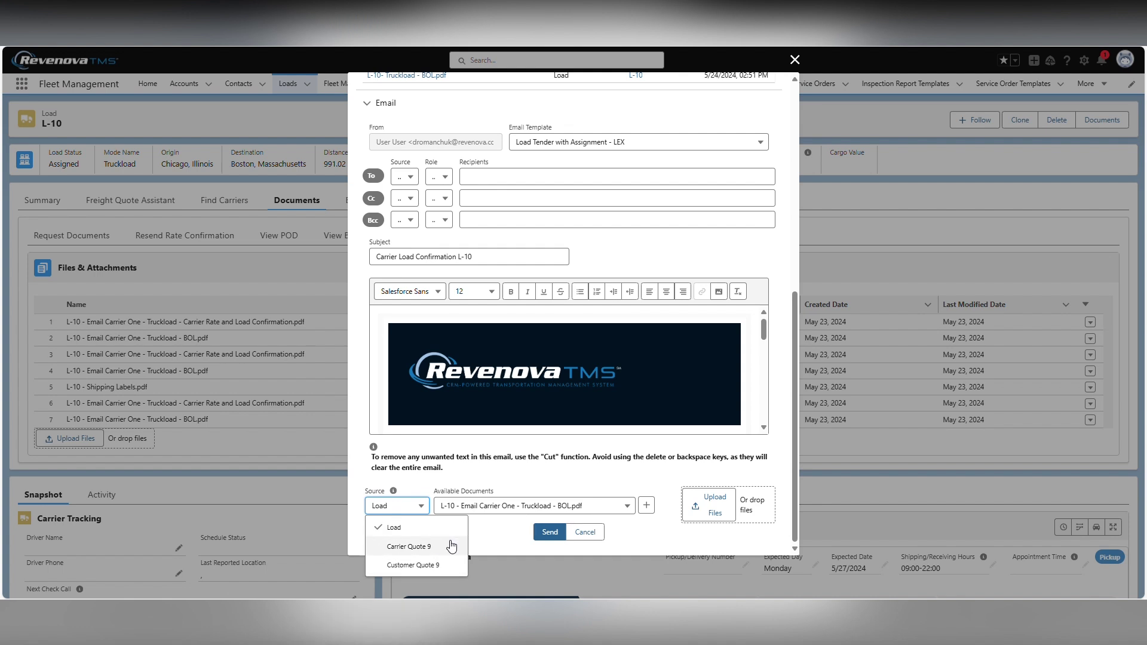
click(433, 529)
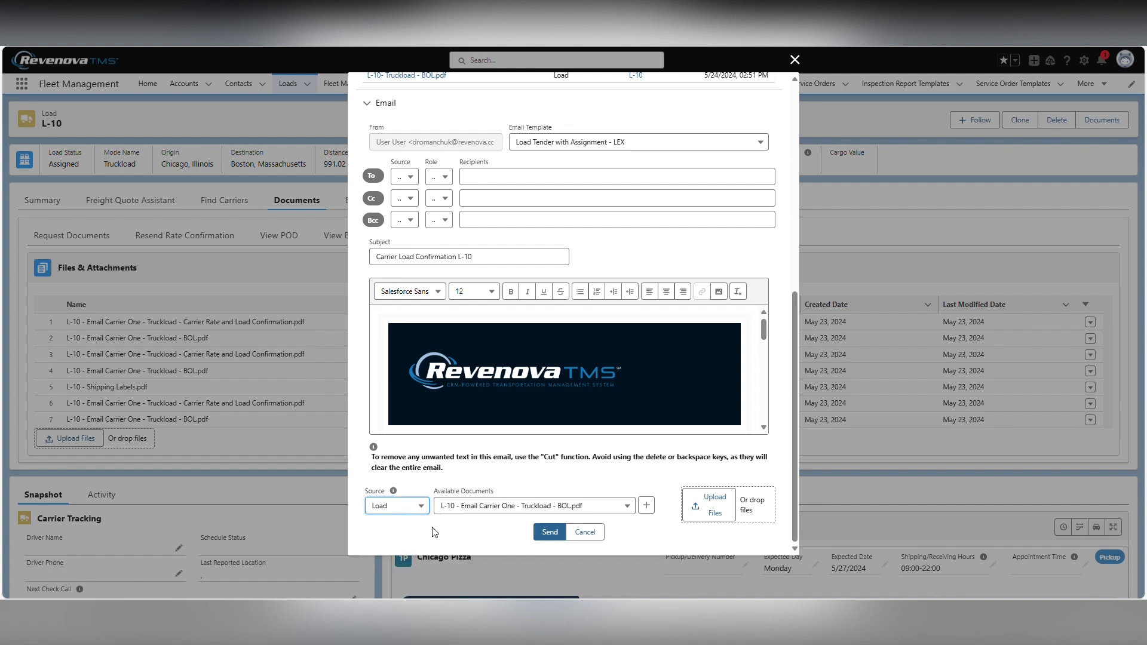
click(650, 508)
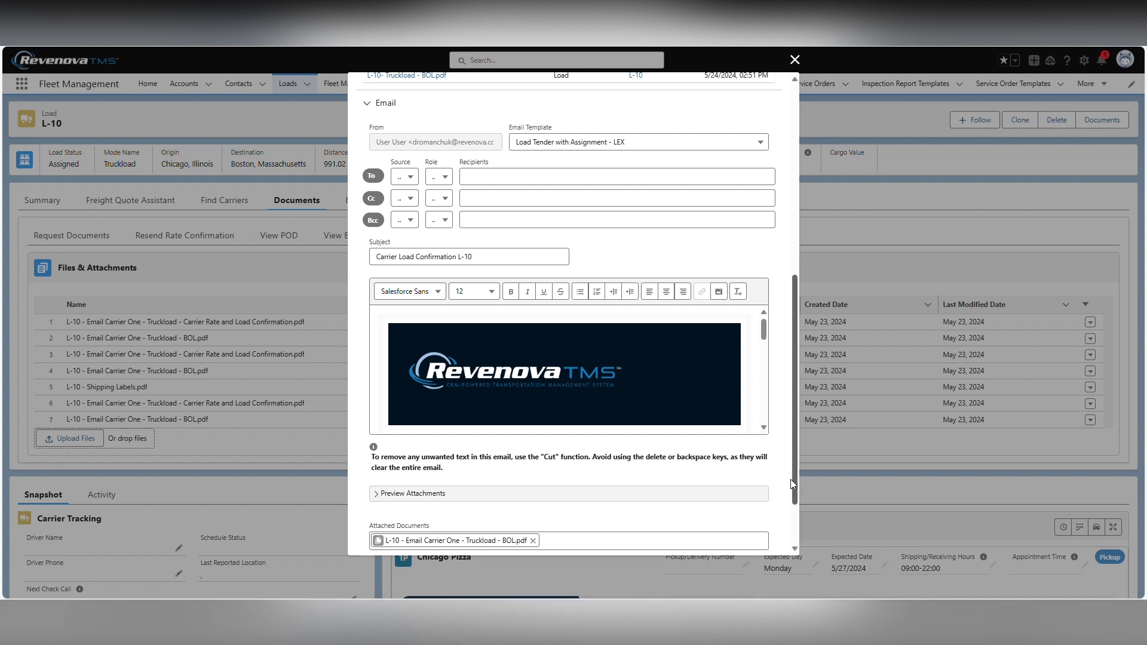
- Set the attachment source to Customer Quote 9 and attach "L-10 - Customer Rate and Load Confirmation.pdf" to the email
drag(795, 474, 798, 508)
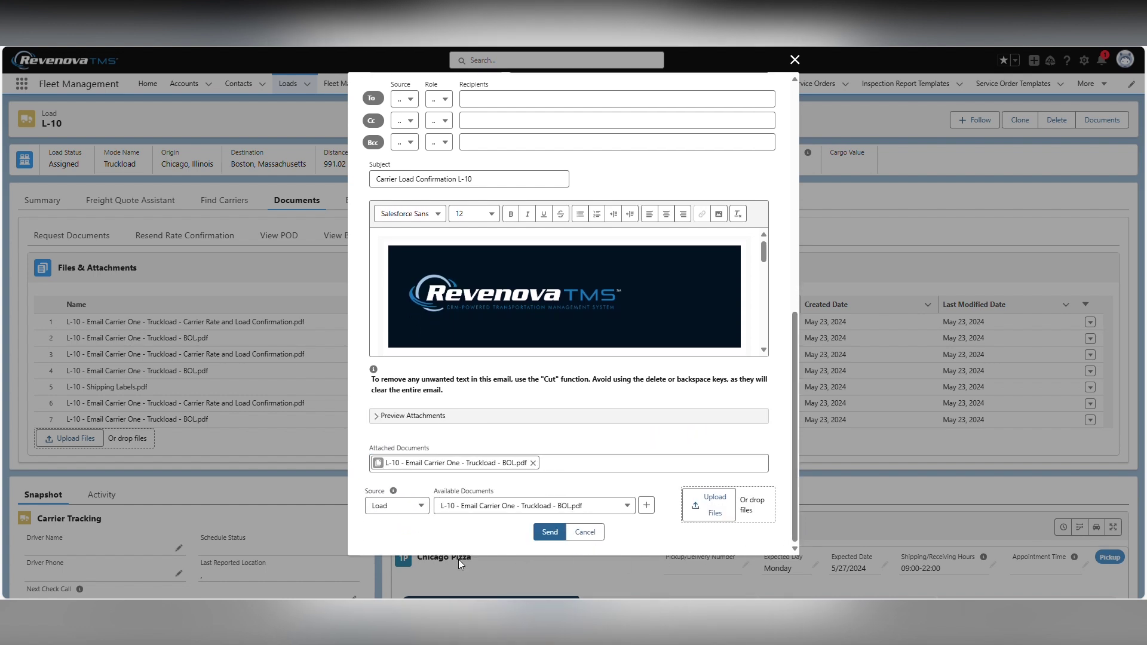
click(421, 507)
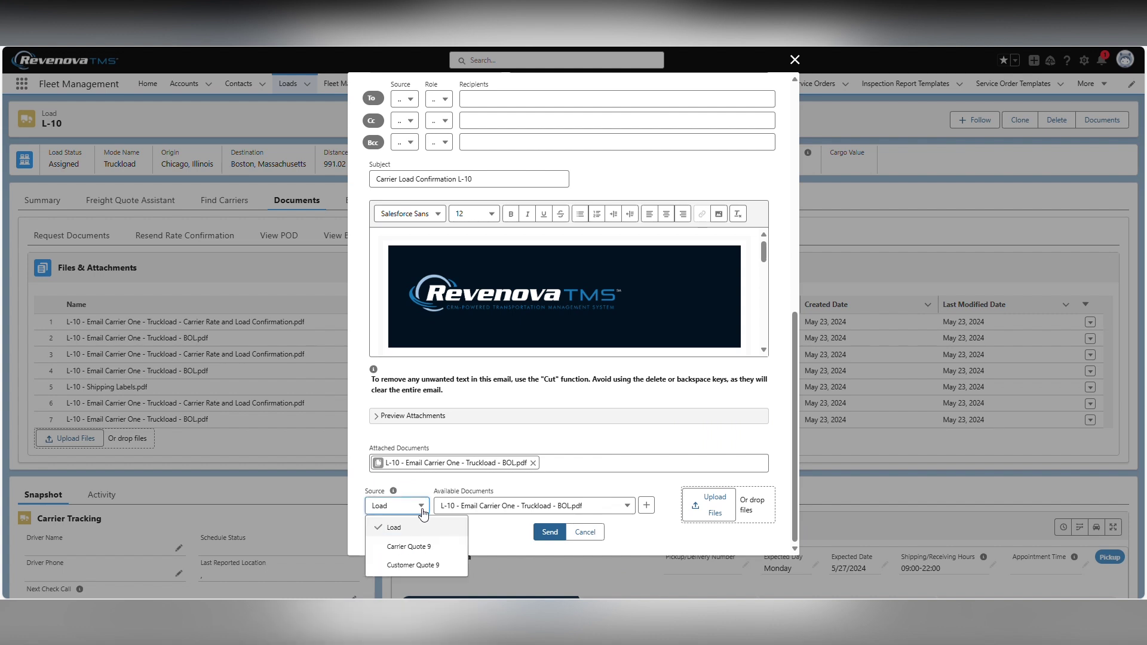
click(455, 566)
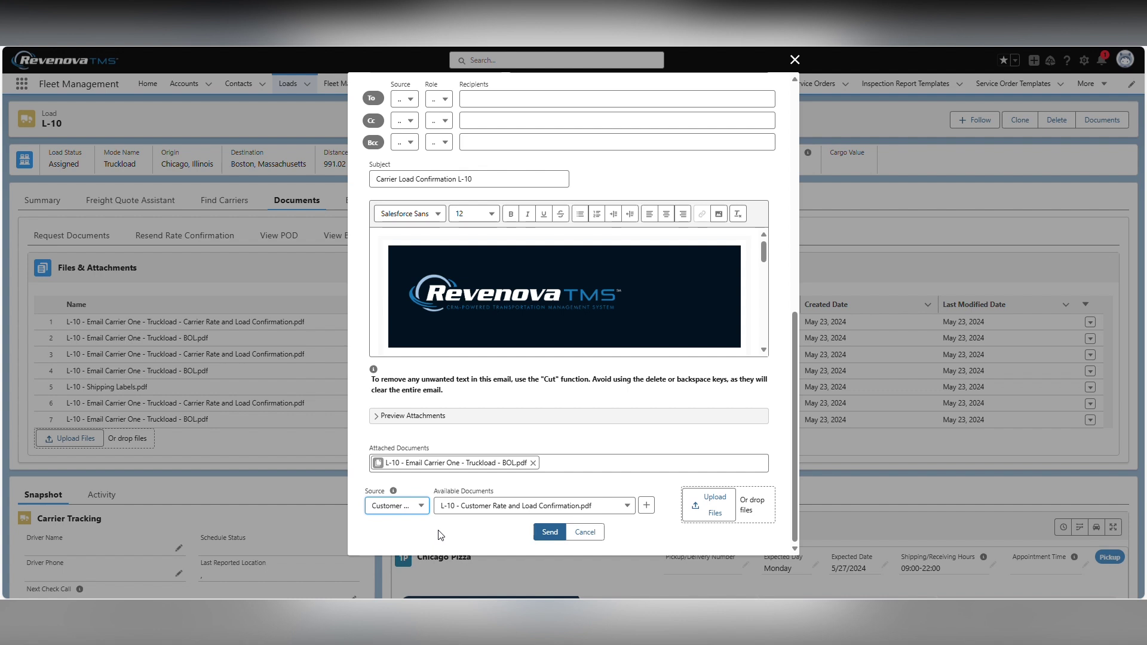
click(625, 509)
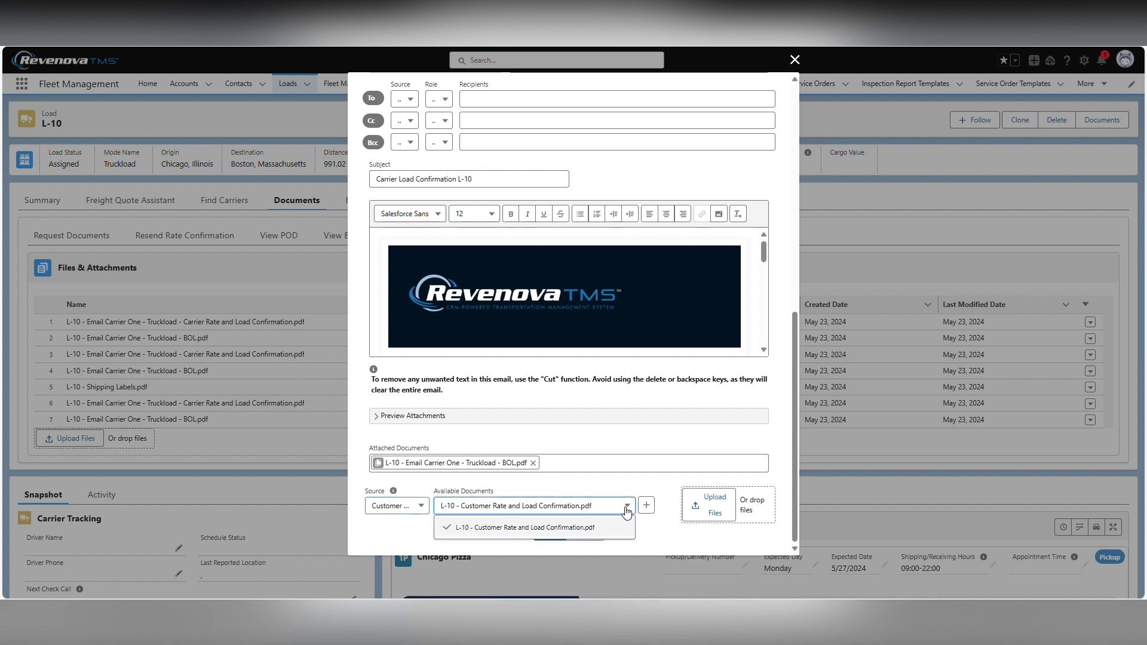
click(627, 511)
click(648, 507)
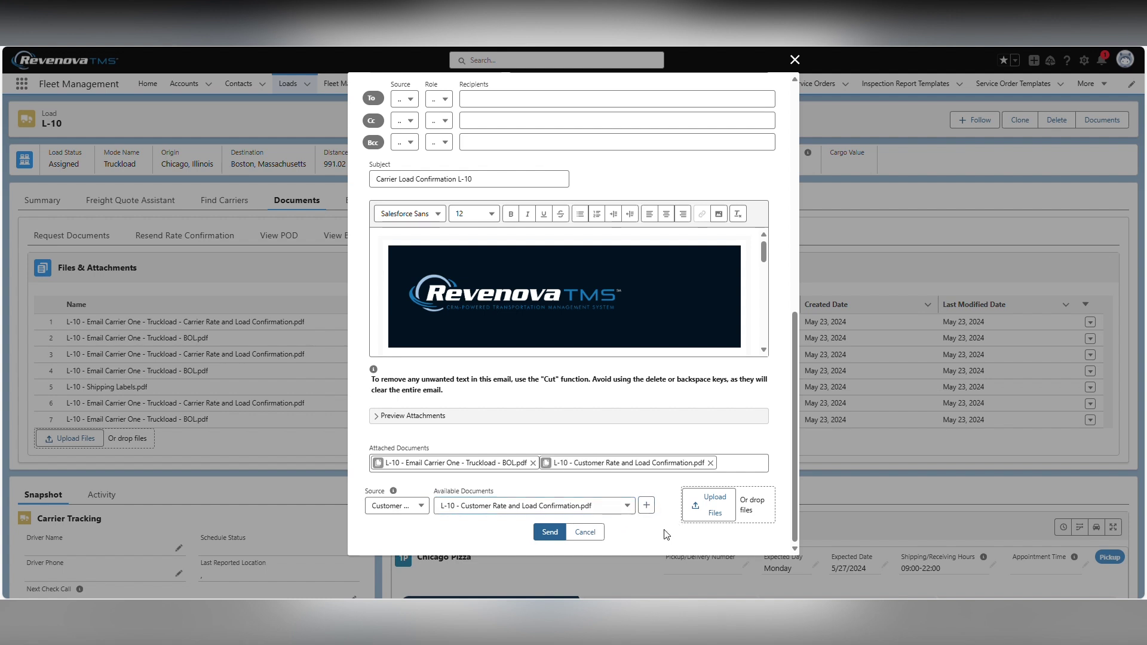
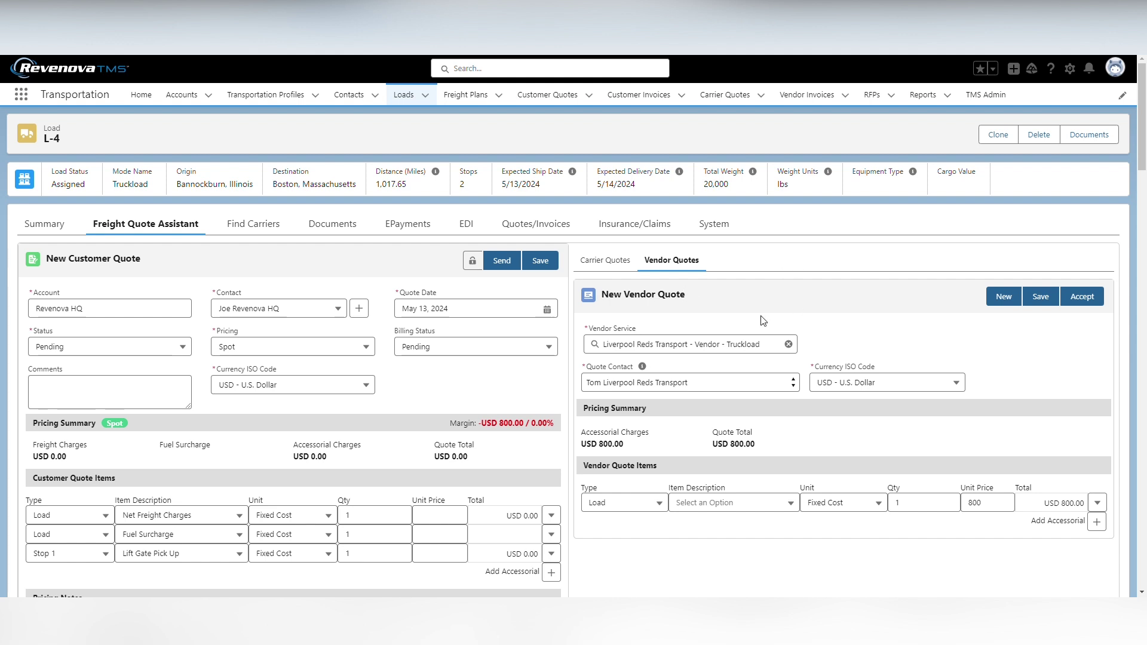
scroll(818, 287, down, 1)
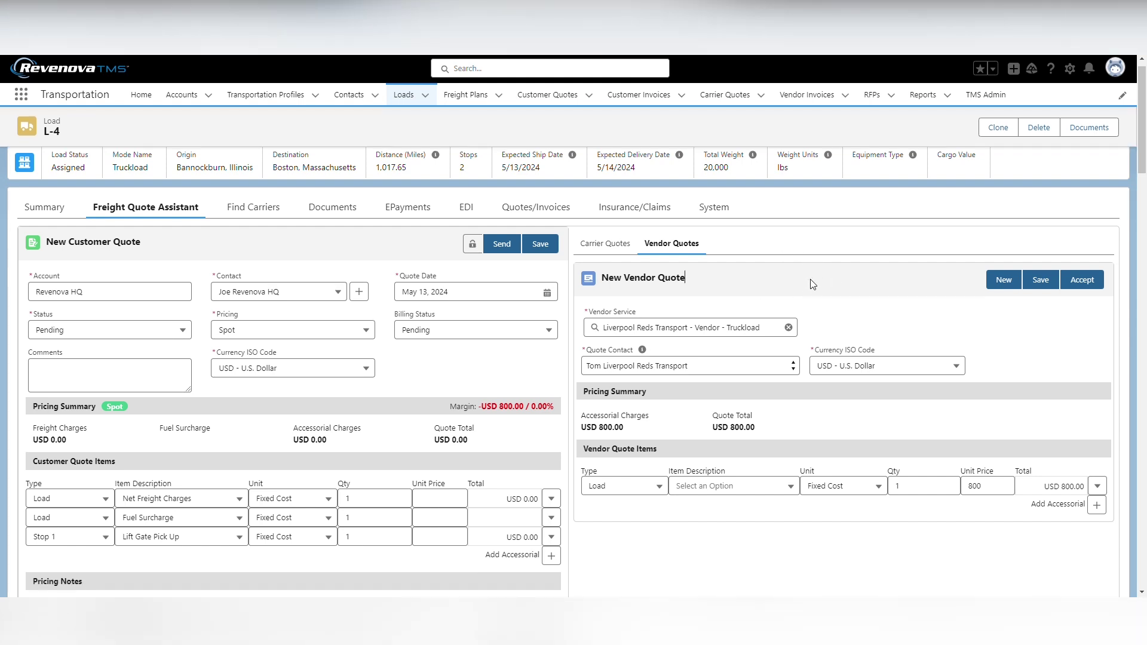
click(666, 208)
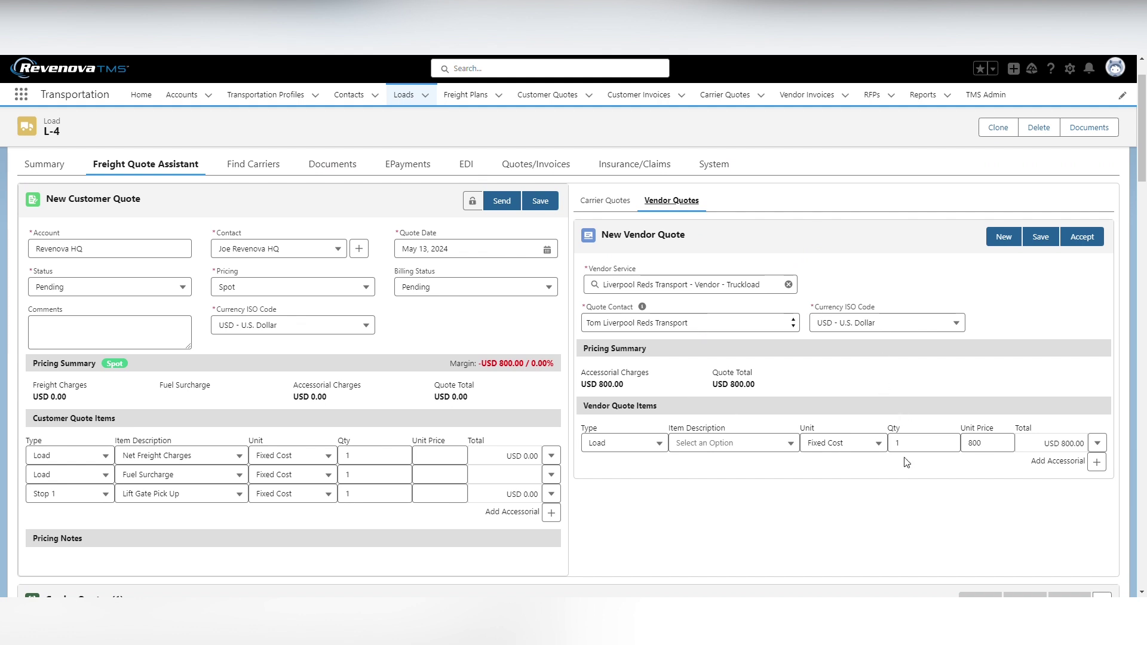
scroll(404, 199, up, 1)
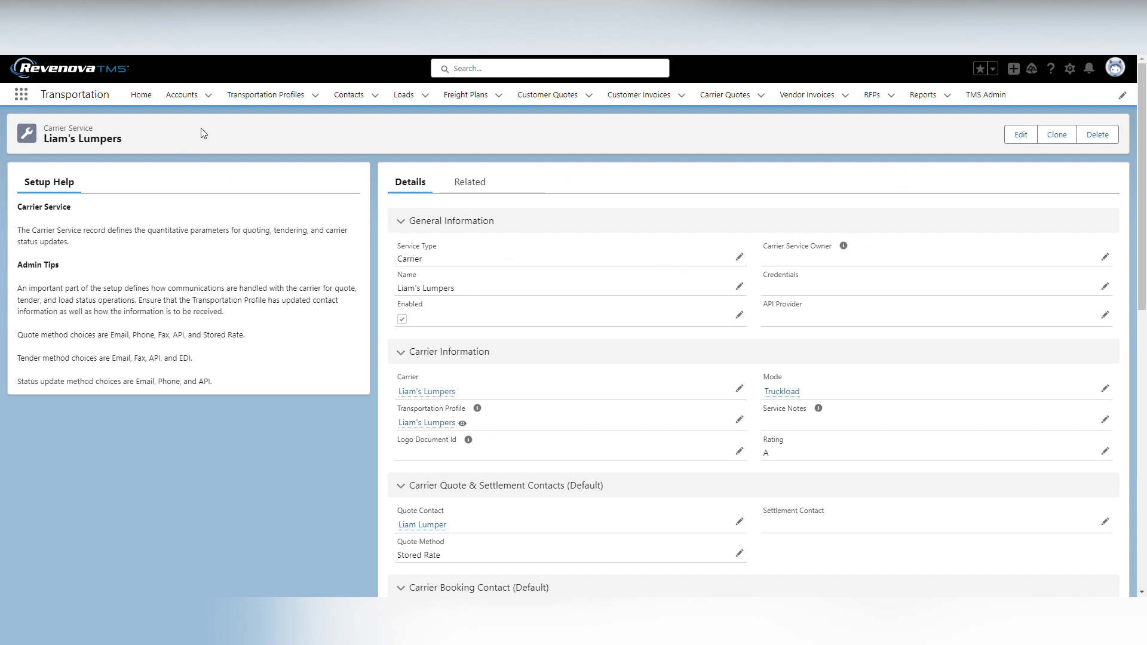
- Change the service type of the Liam's Lumpers carrier service to Vendor and save the record
click(740, 258)
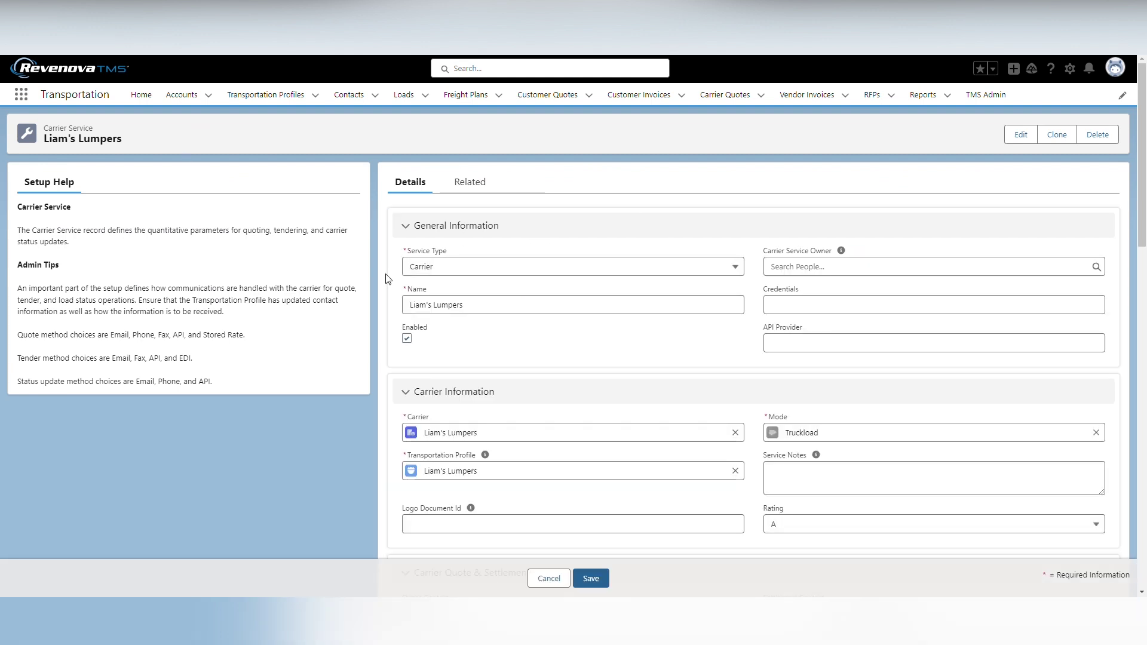
click(431, 269)
click(468, 333)
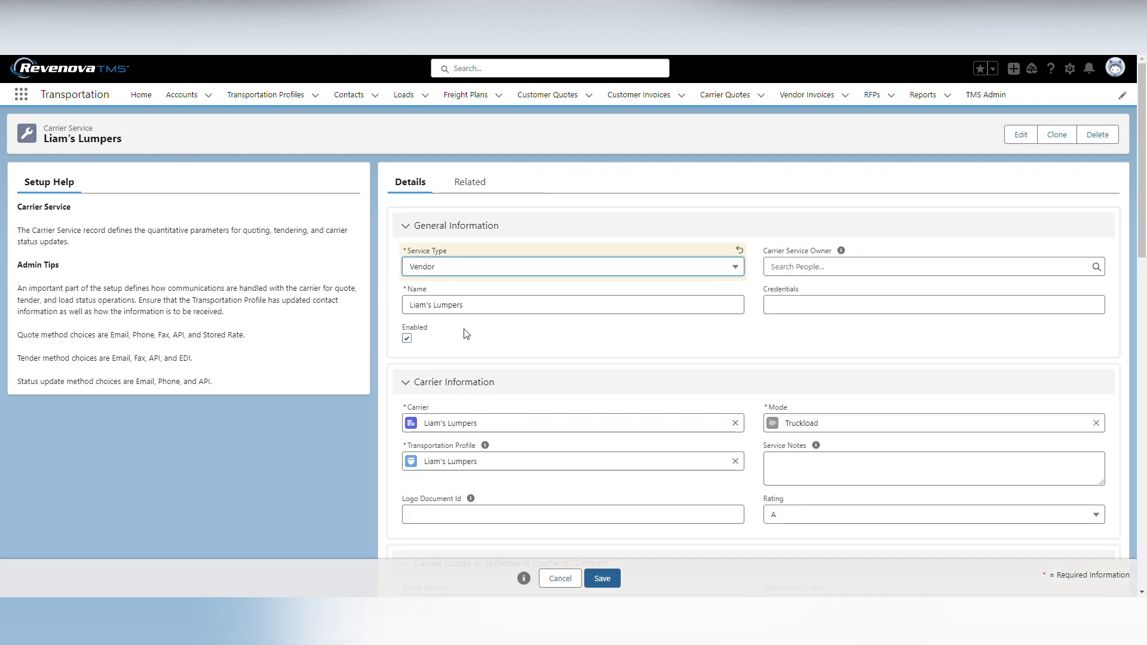
click(601, 575)
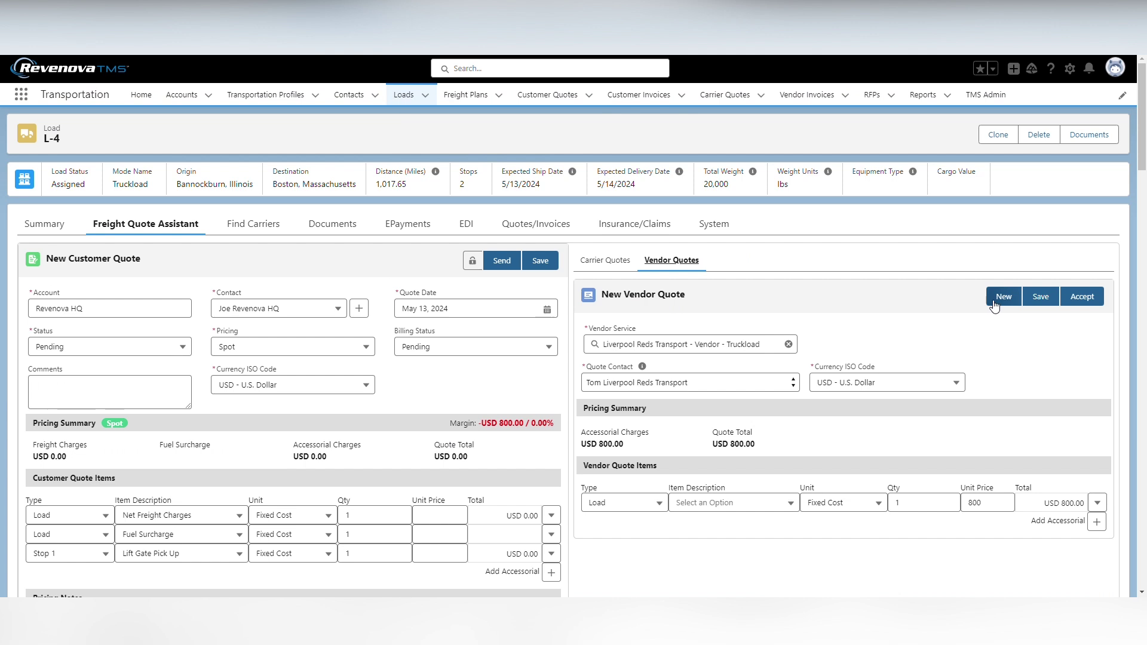
- Start a new vendor quote on load L-4 with Liam's Lumpers as the vendor service and choose its quote contact
click(992, 299)
click(650, 352)
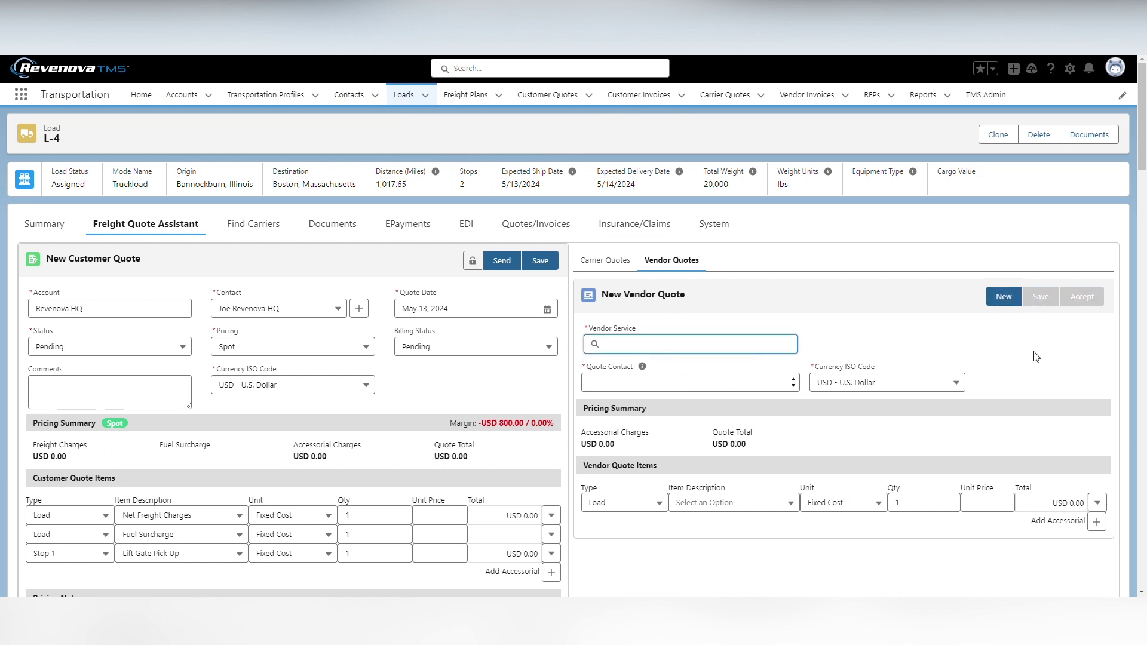
text(Liam's)
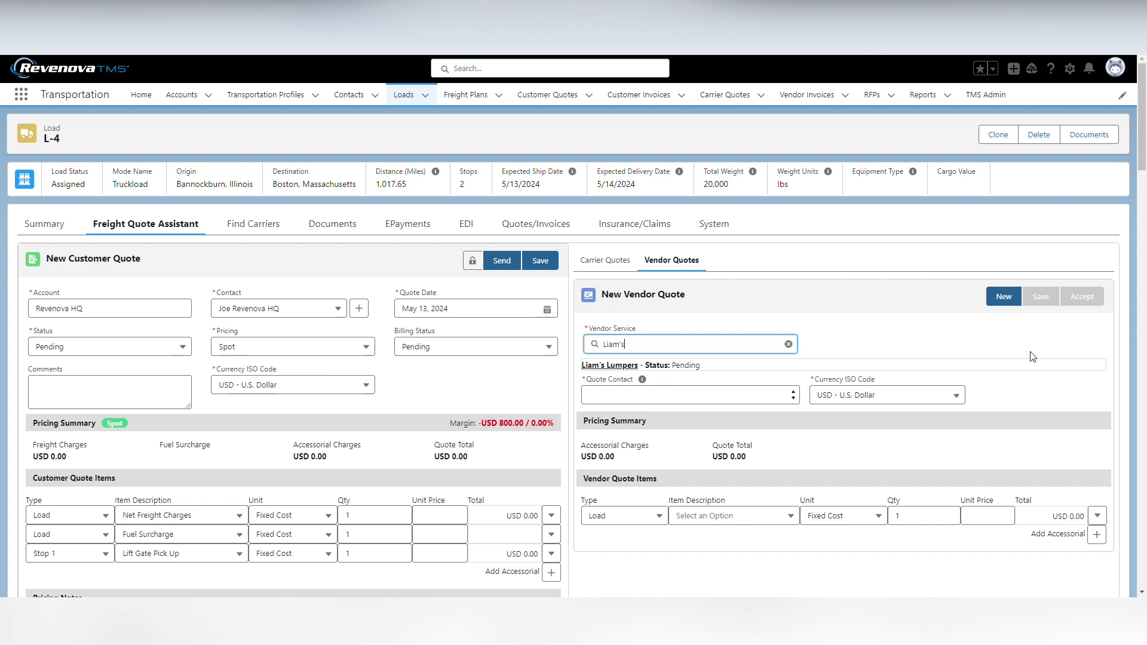
click(693, 366)
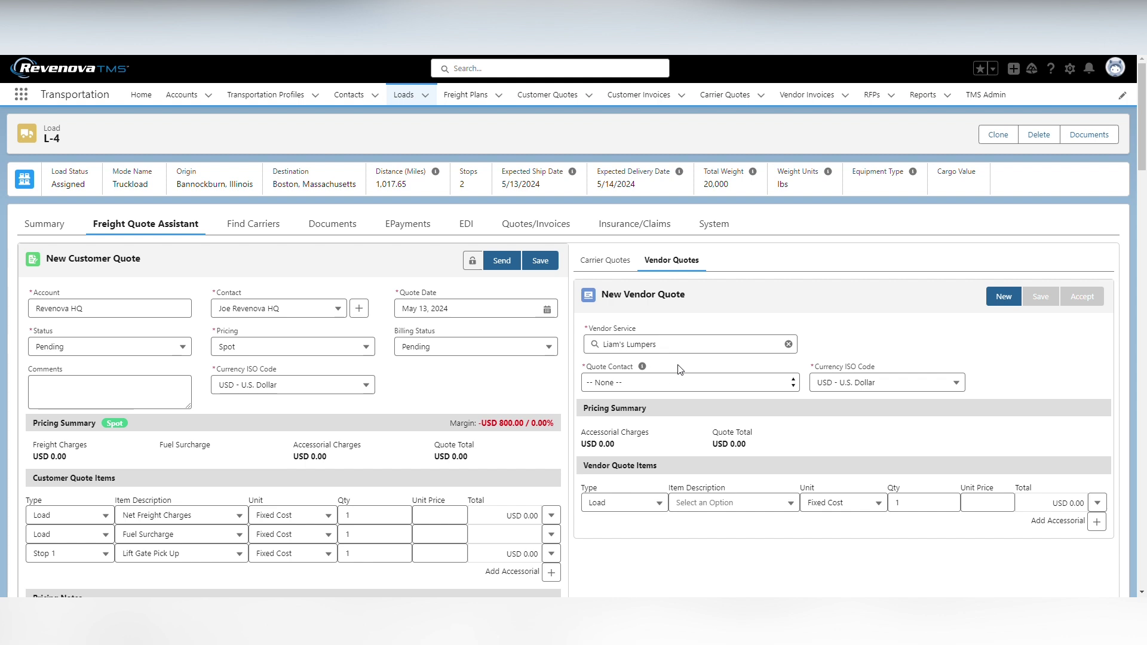
click(660, 389)
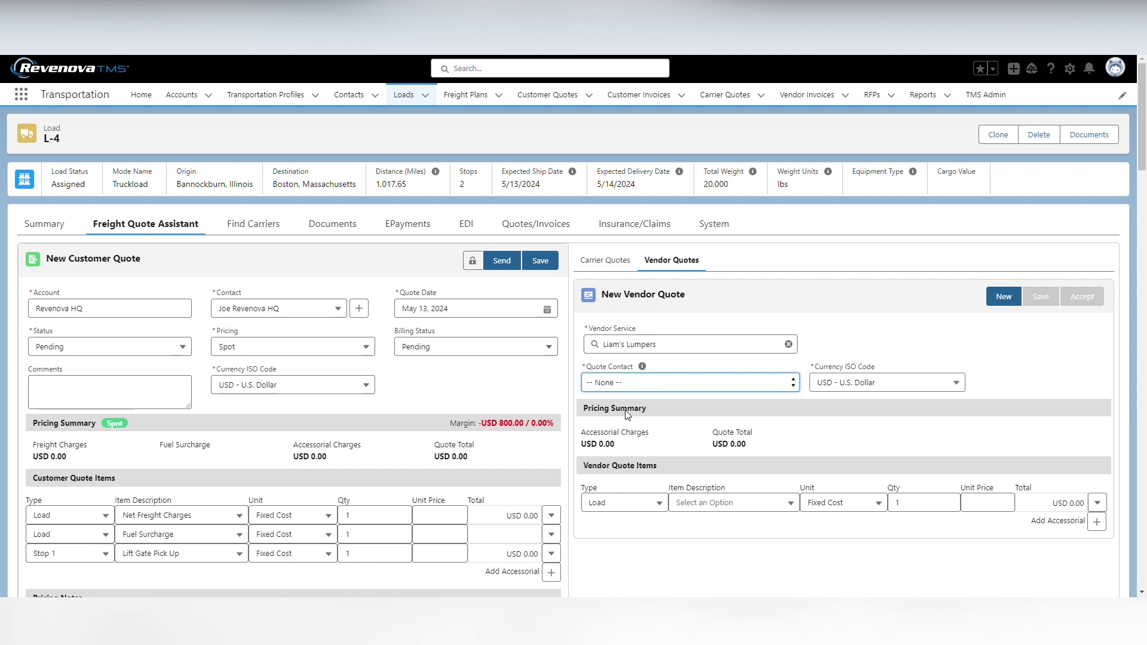
key(Down)
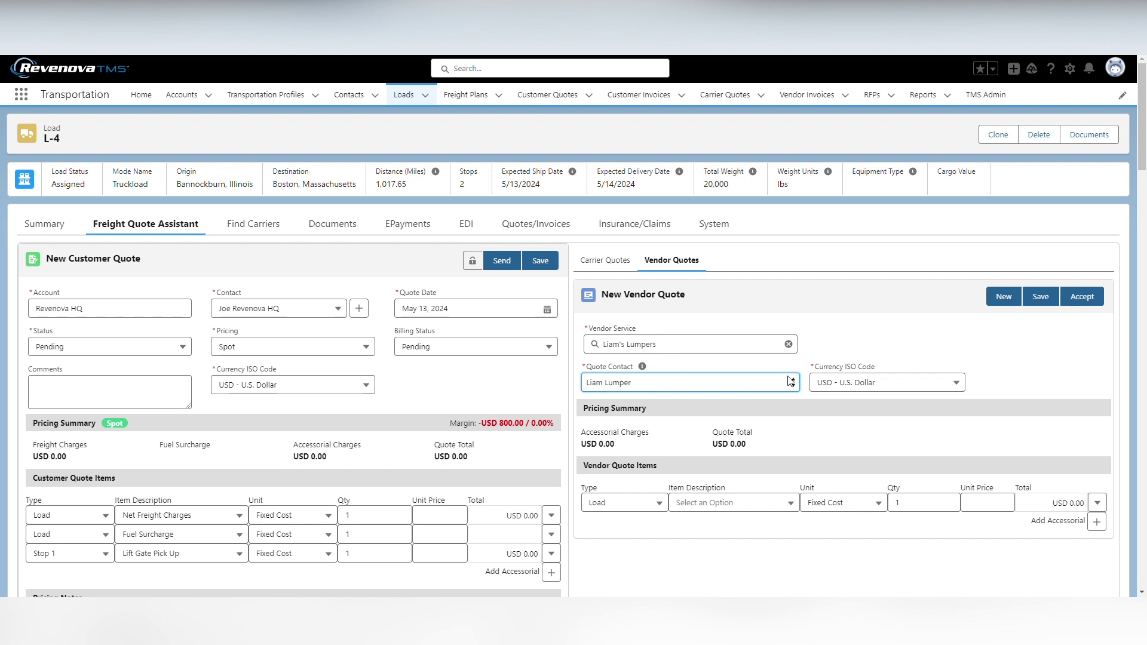
- Make the vendor quote item Blind Shipments with a unit price of 100 and accept the quote
scroll(873, 445, down, 1)
scroll(873, 445, down, 3)
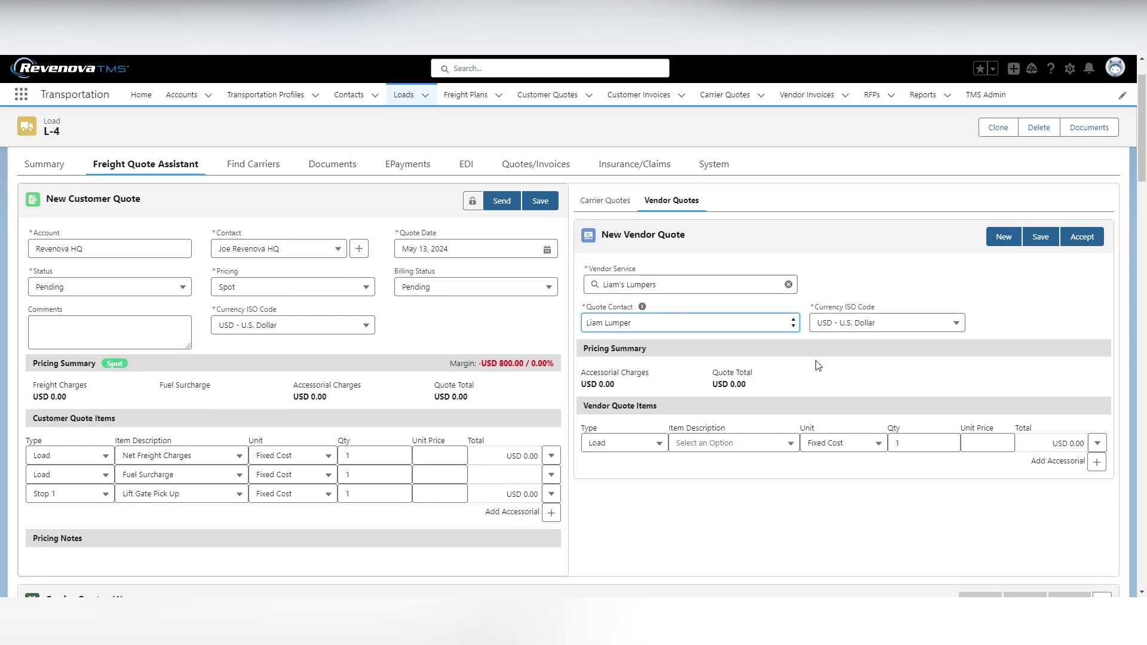
click(987, 442)
click(705, 452)
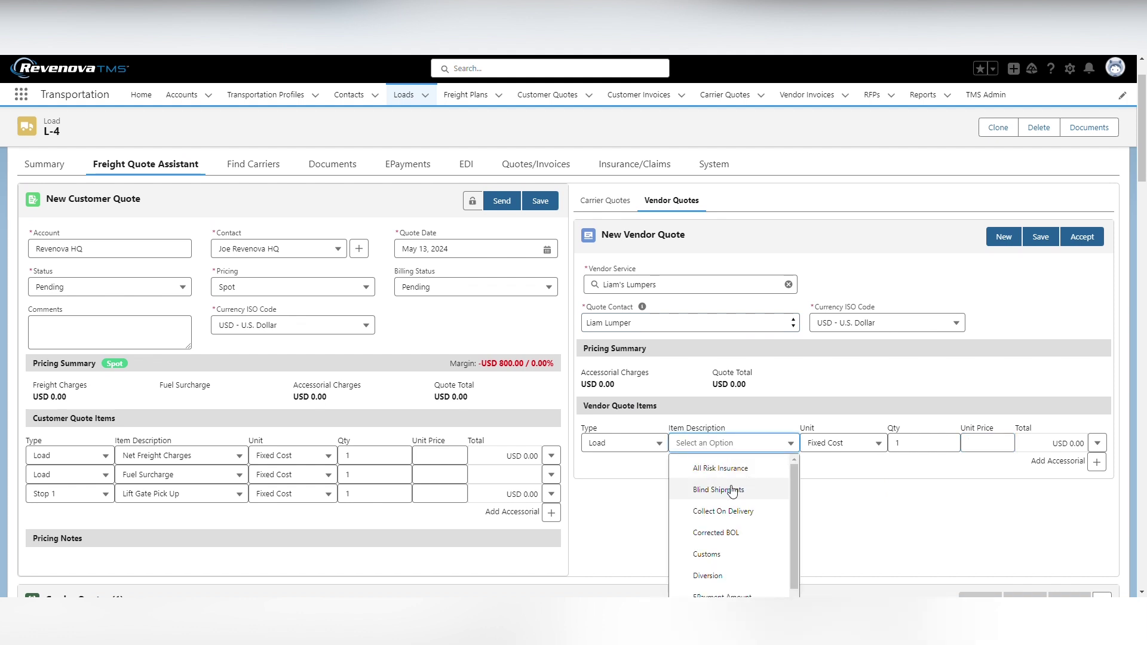
click(733, 491)
click(987, 443)
text(100)
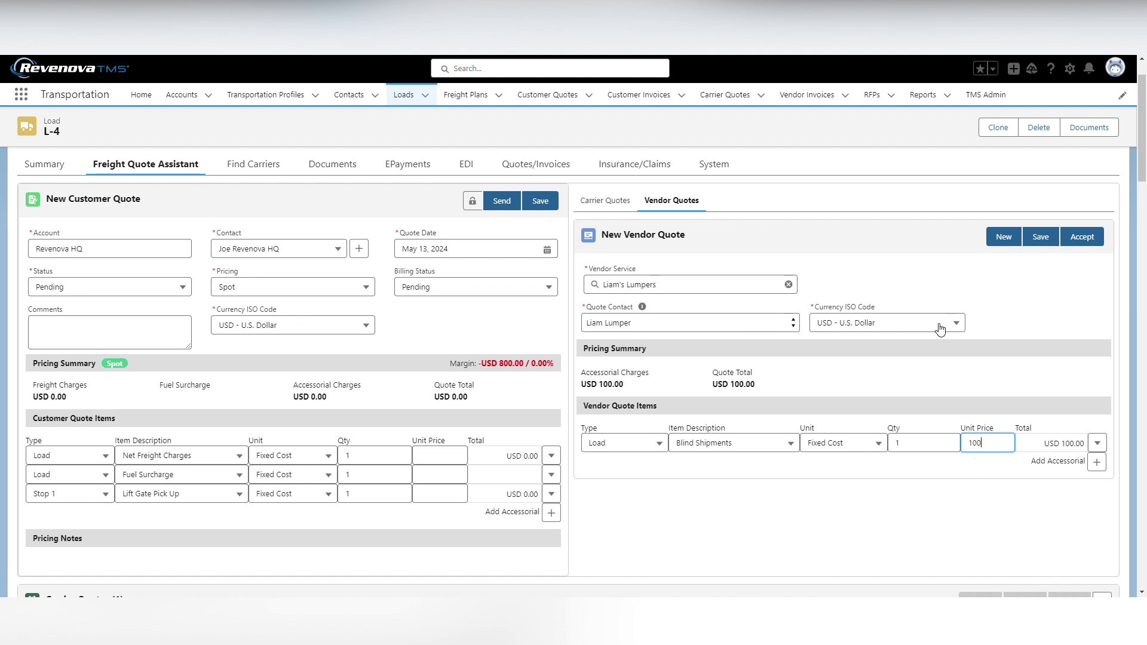
click(1085, 240)
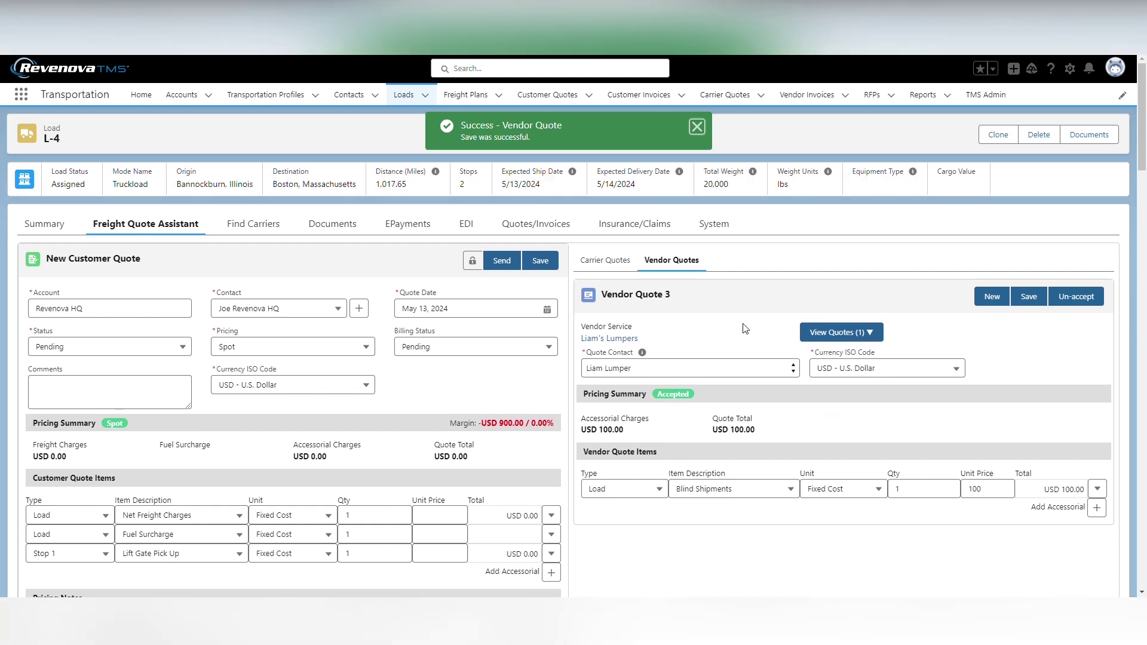
- On load L-4's summary, set the Financial Summary to All Quotes so vendor quote costs are counted
click(606, 260)
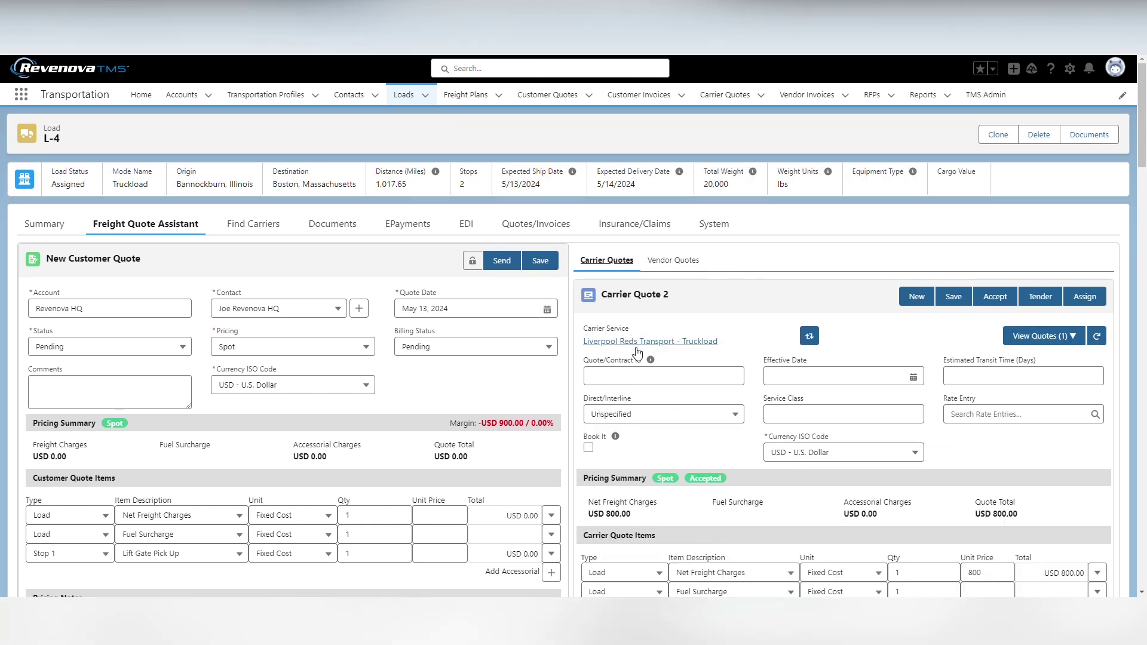
click(57, 229)
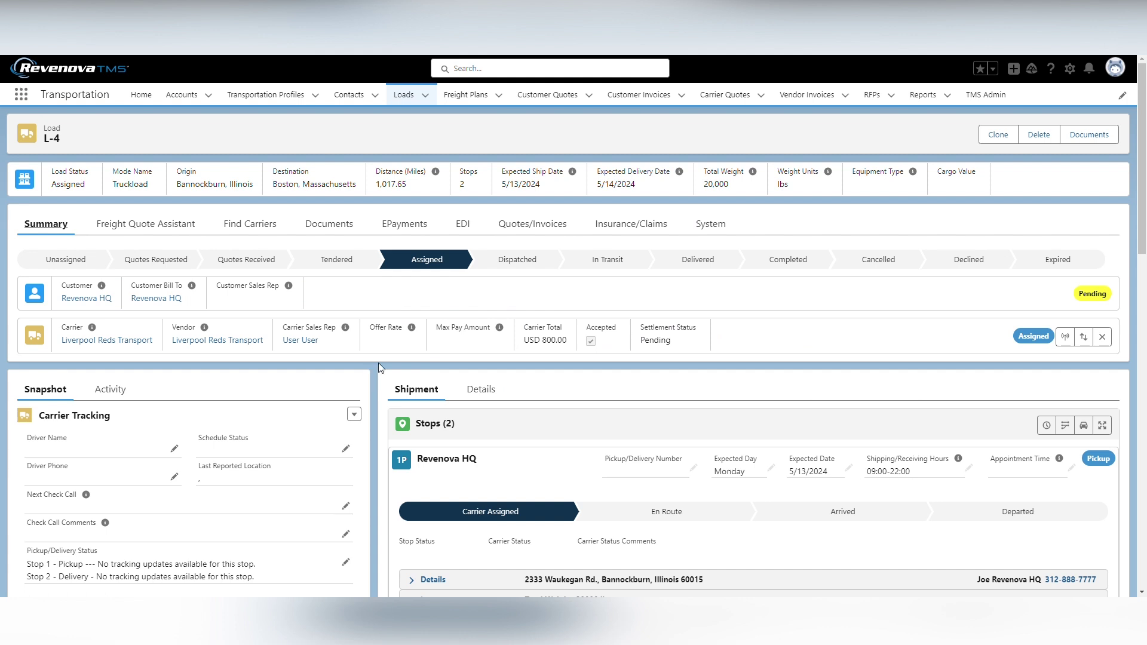
scroll(375, 361, down, 5)
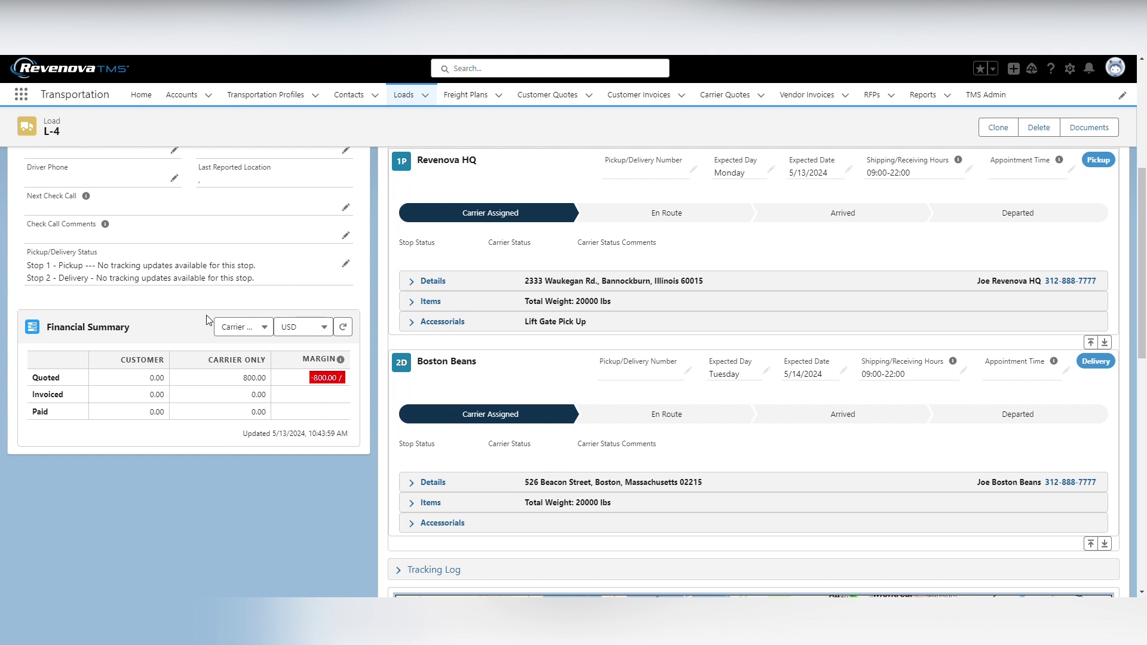
click(240, 332)
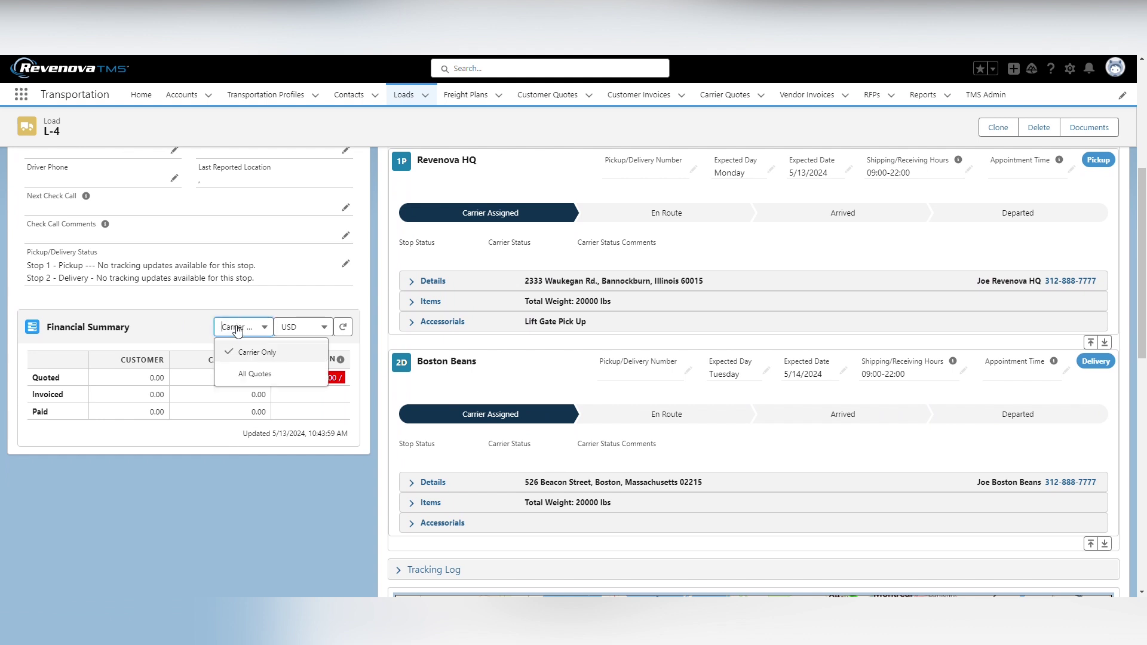
click(265, 355)
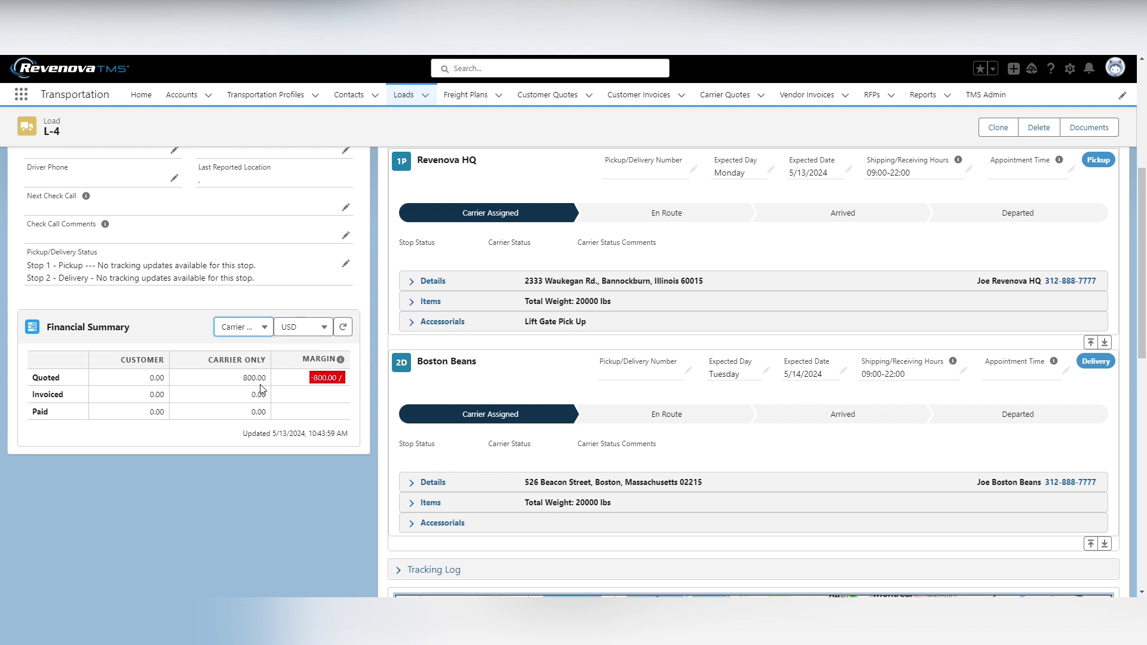
click(245, 329)
click(266, 375)
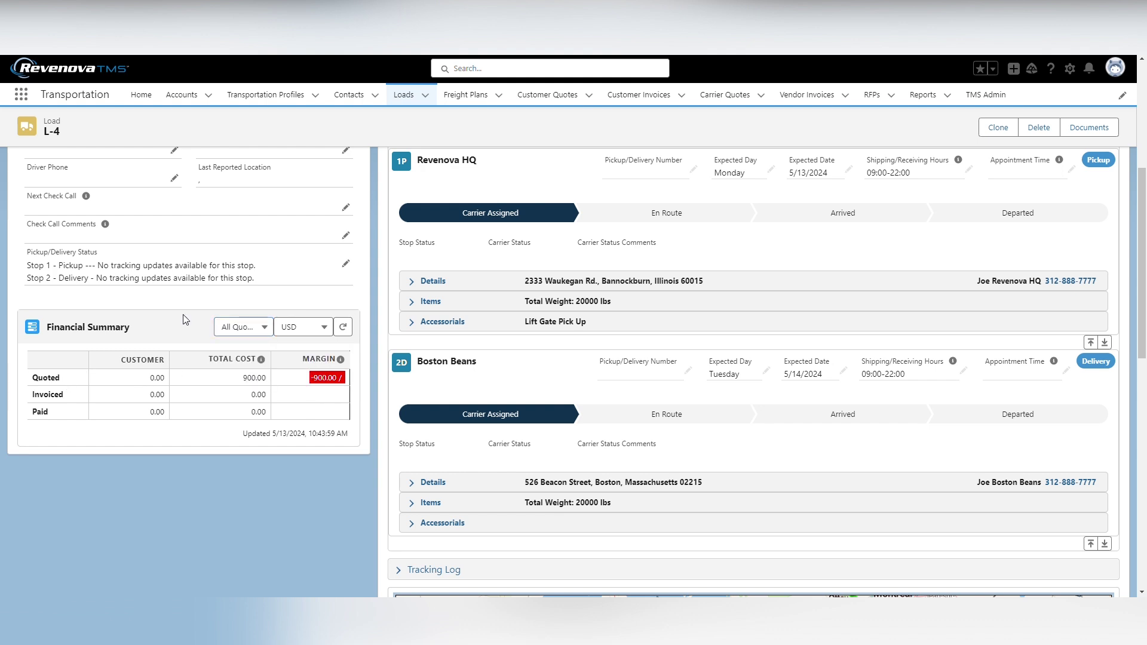
mouse_move(265, 367)
- Open the Freight Quote Assistant for load L-4 and for load L-3, and review L-3's carrier quote
scroll(246, 510, up, 5)
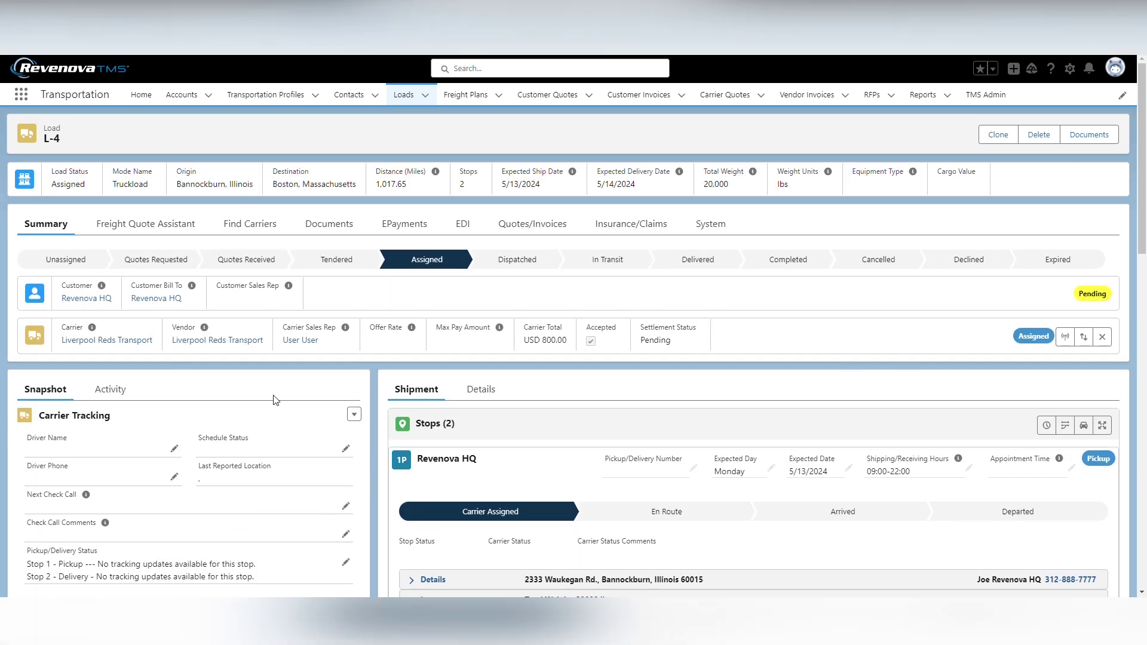
click(147, 225)
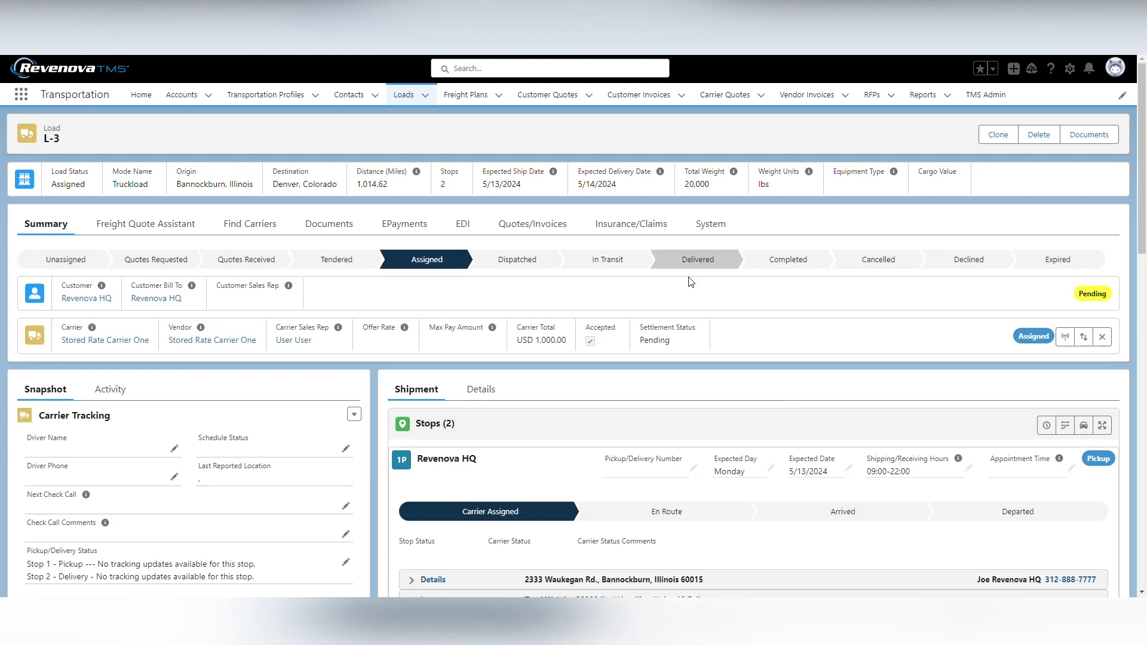
click(156, 225)
scroll(871, 344, down, 1)
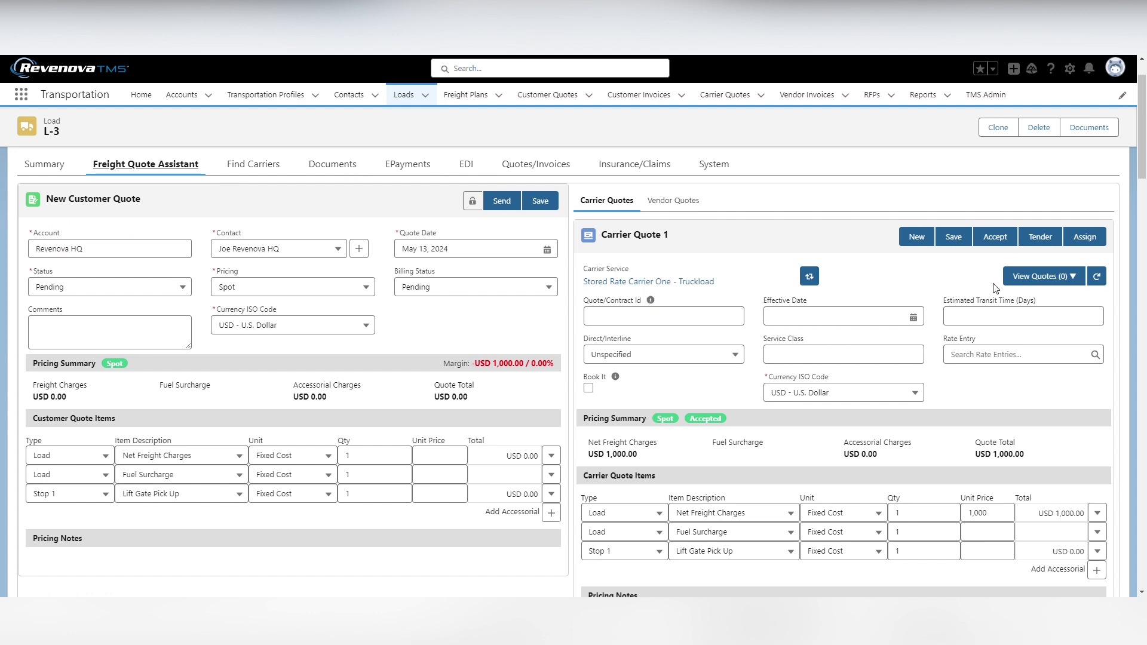
scroll(239, 329, up, 1)
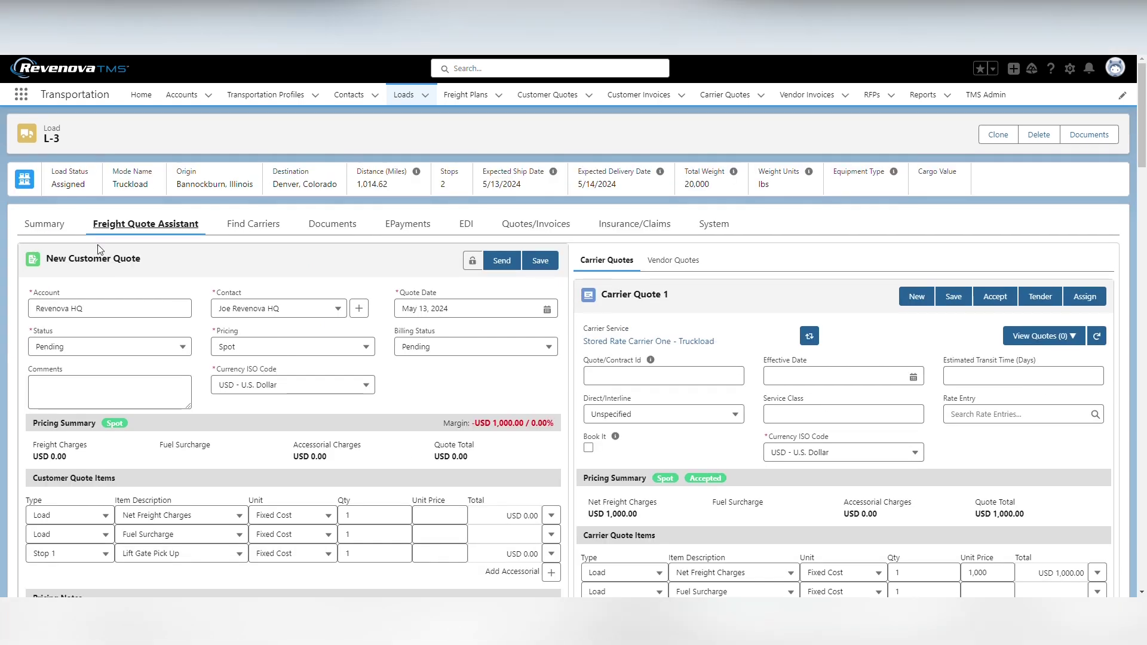
- From load L-3's summary, start removing the assigned carrier and turn on the removal charge
click(44, 224)
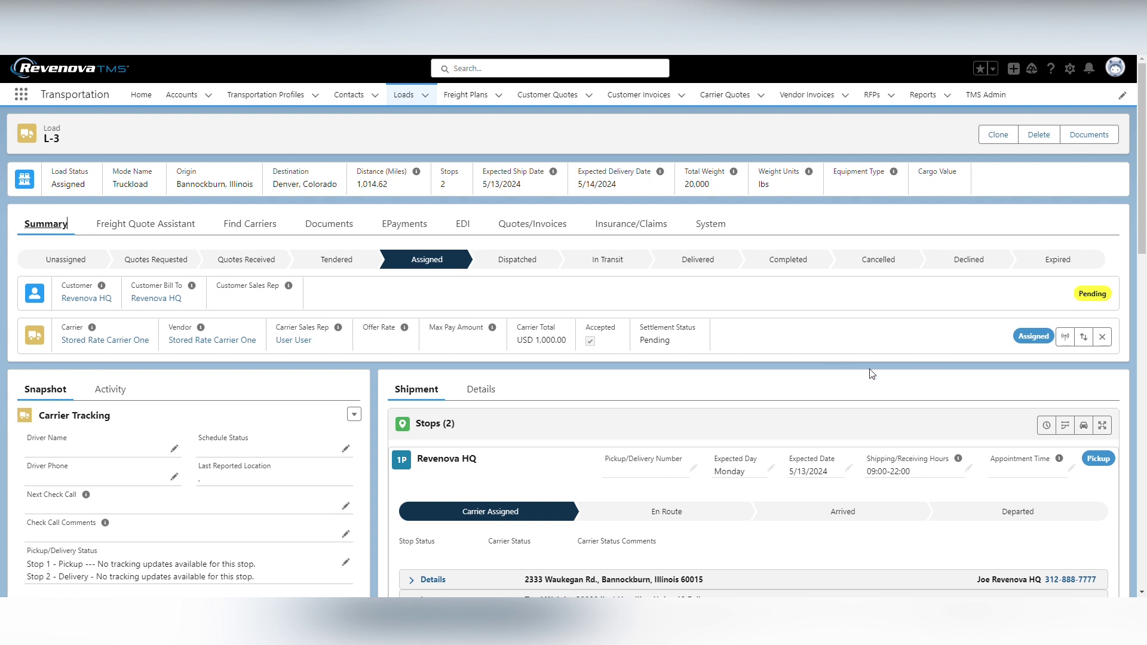
click(1102, 337)
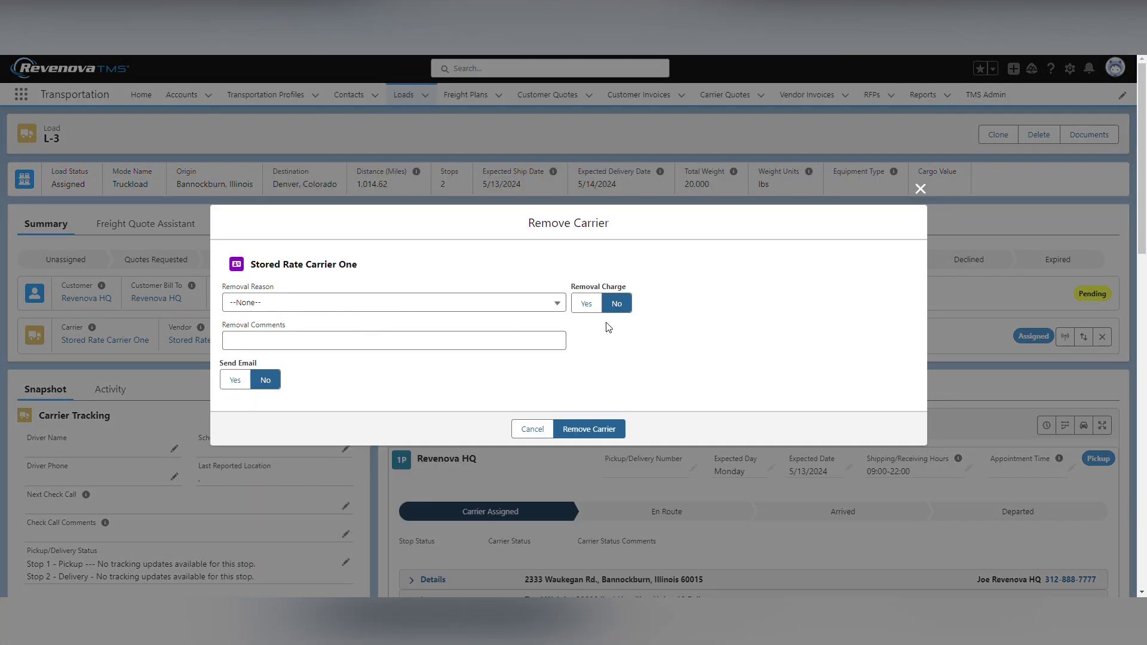
click(585, 306)
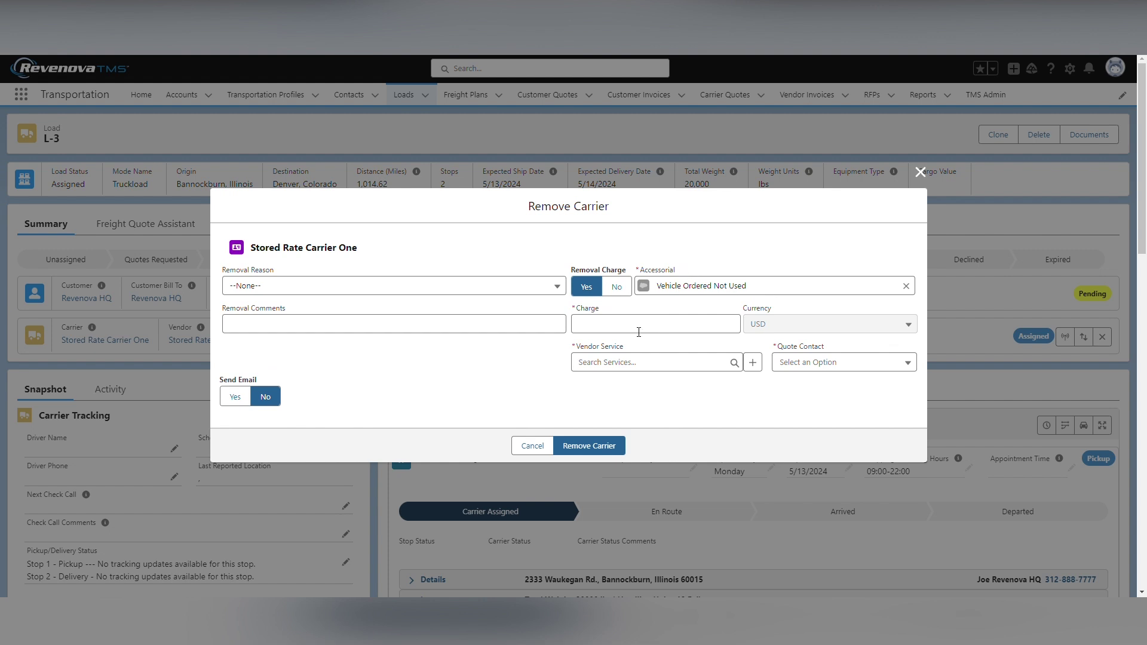
click(597, 328)
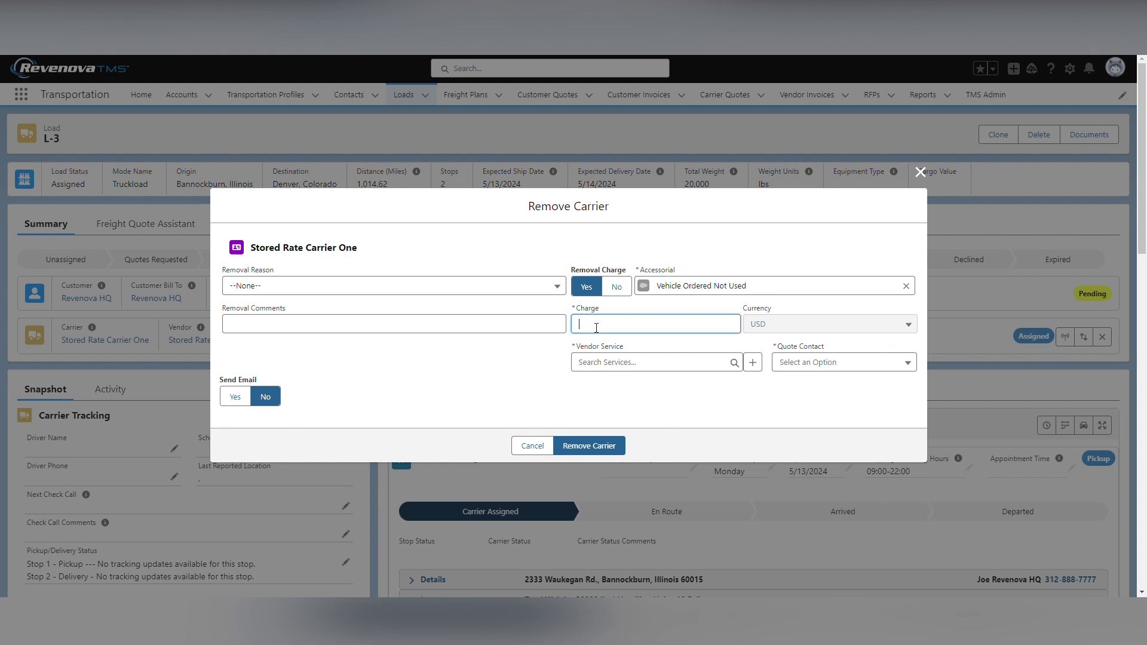
- Set the removal charge's vendor service to Stored Rate Carrier One - Vendor - Truckload
click(624, 364)
text(L)
key(BackSpace)
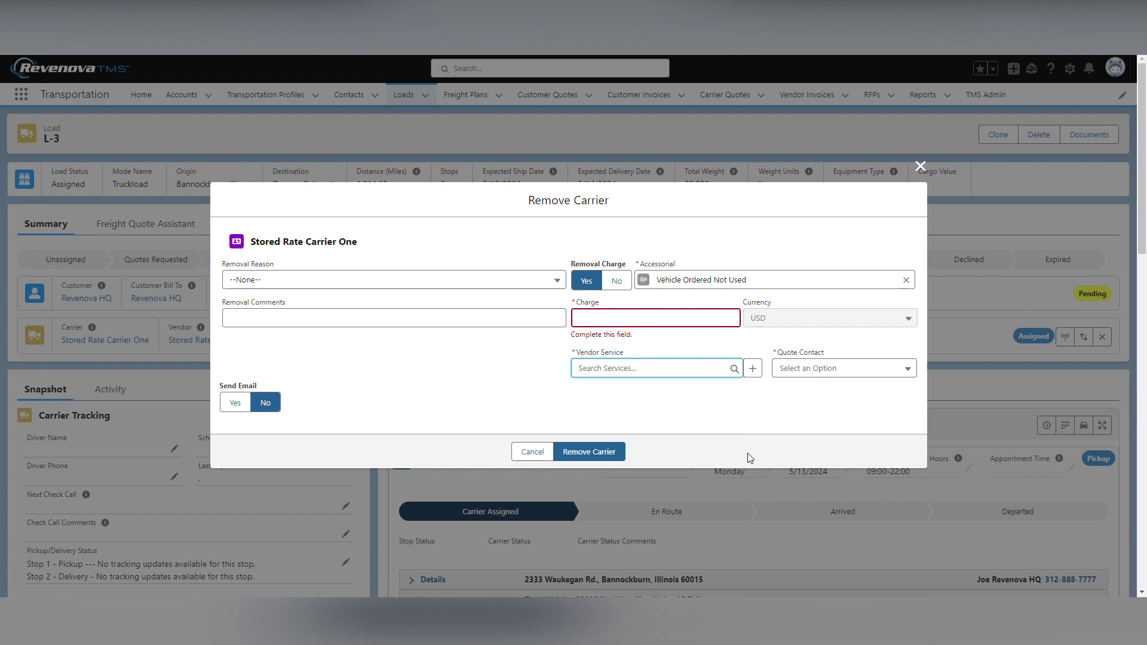
text(Stored Rate)
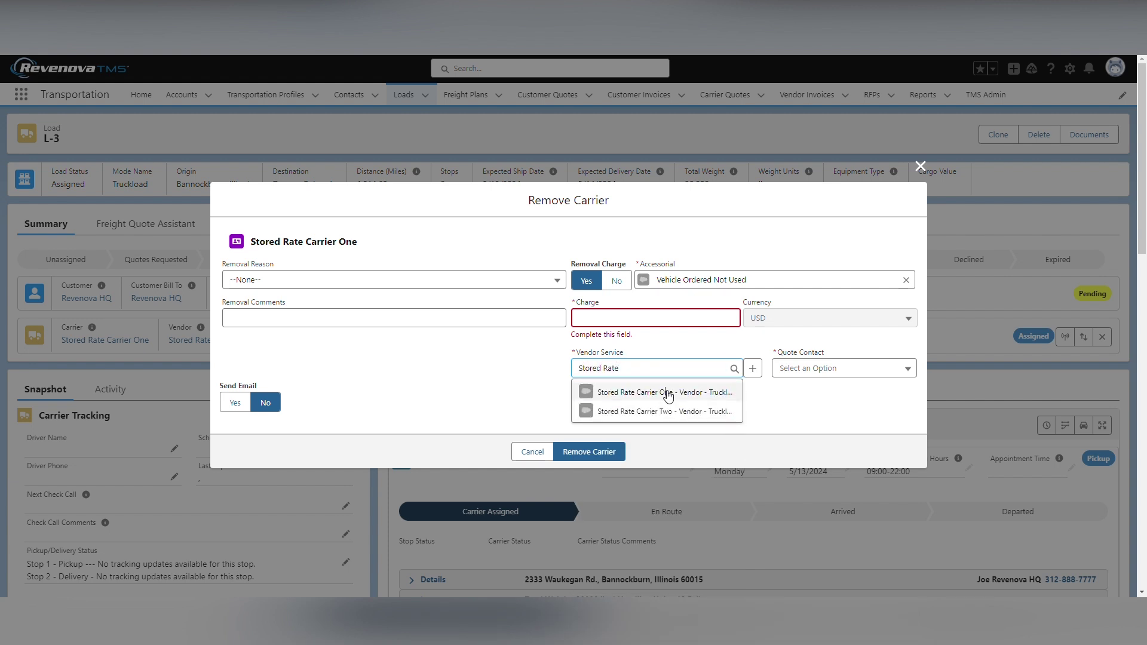
click(672, 384)
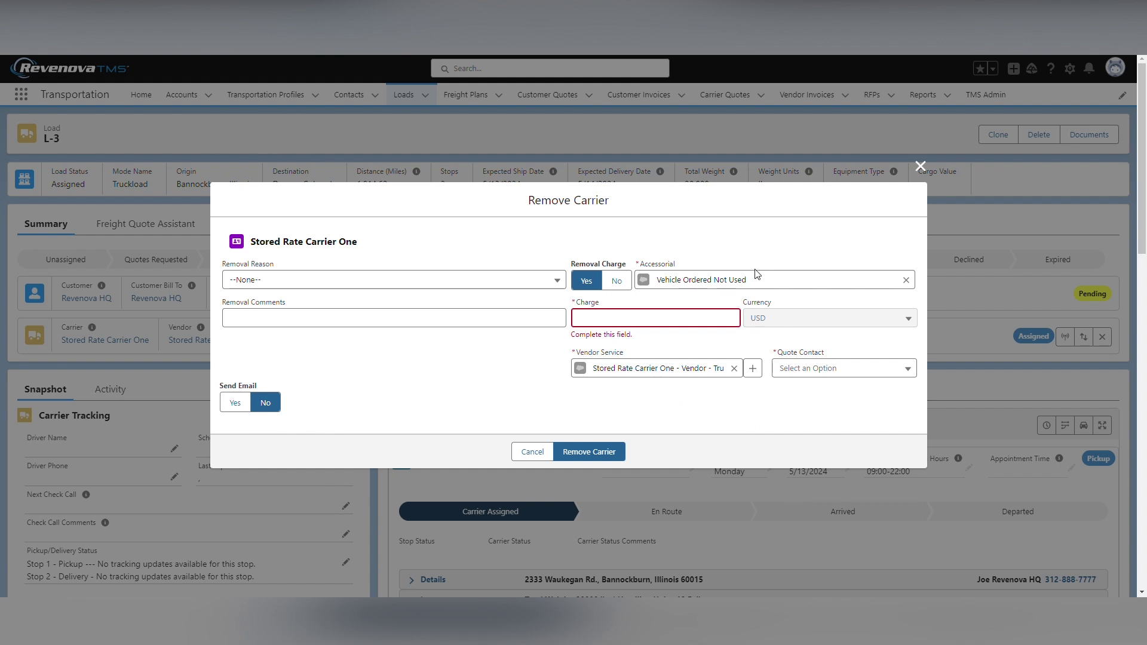
- Select the vendor's quote contact, set the charge to 250, and remove the carrier from load L-3
click(753, 368)
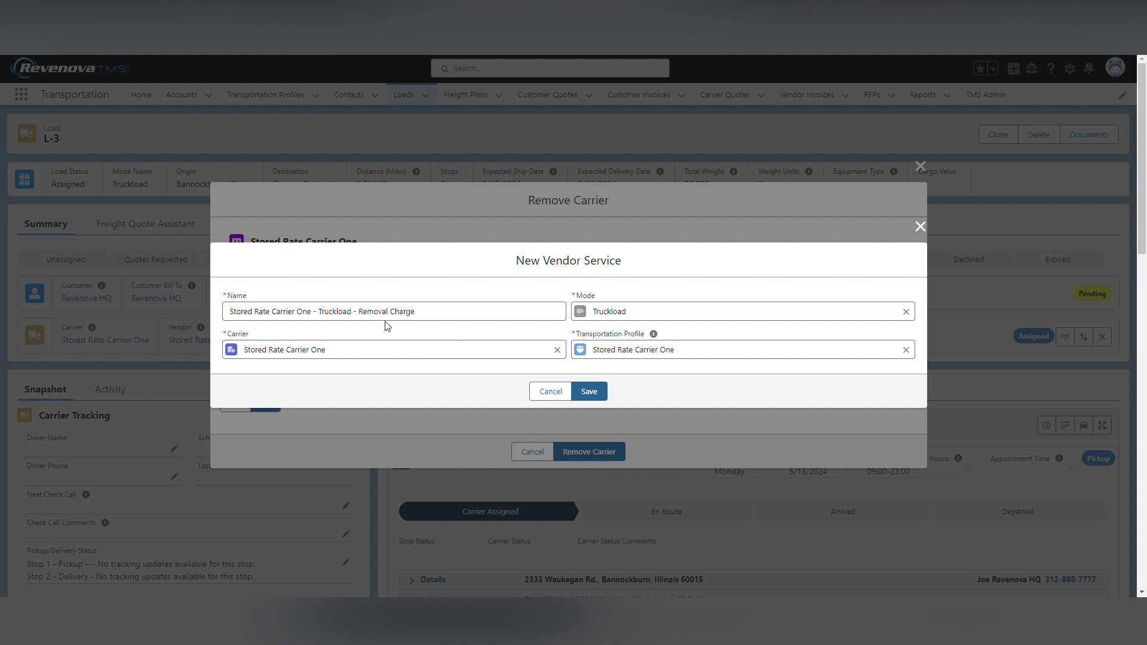
click(550, 392)
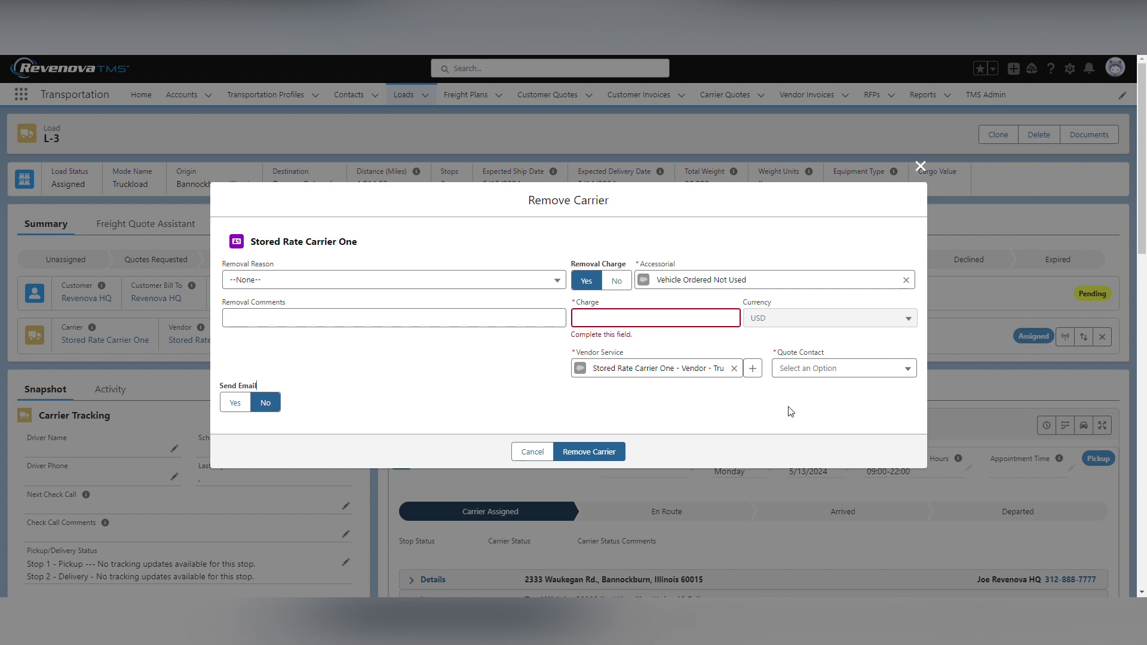
click(825, 370)
click(849, 417)
click(639, 317)
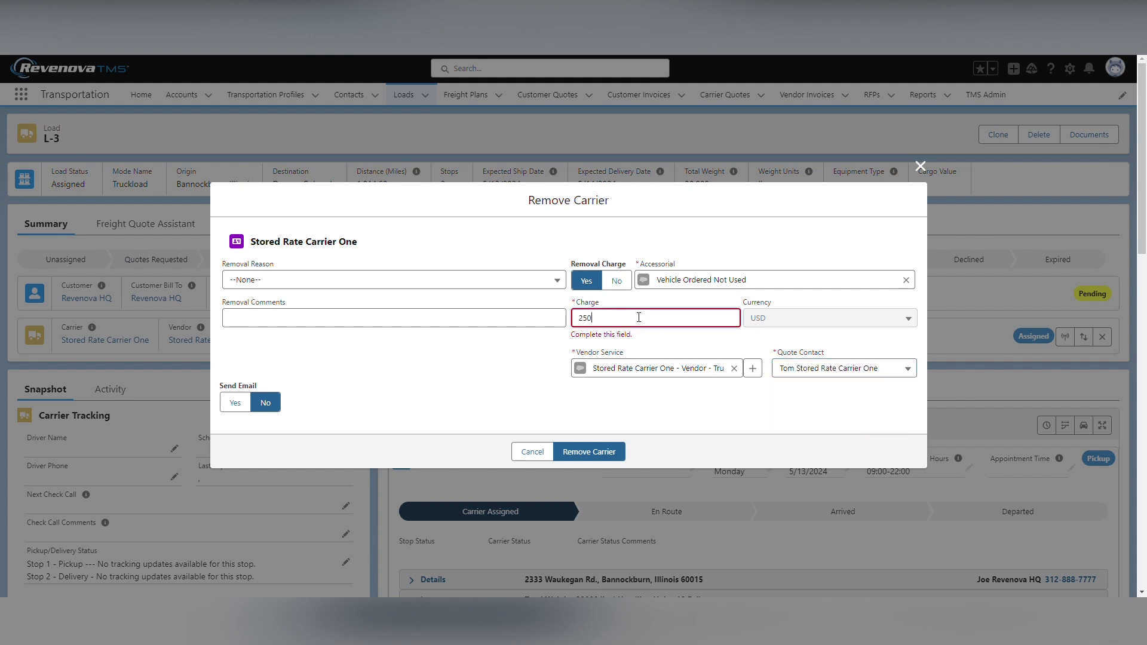
click(723, 422)
click(607, 446)
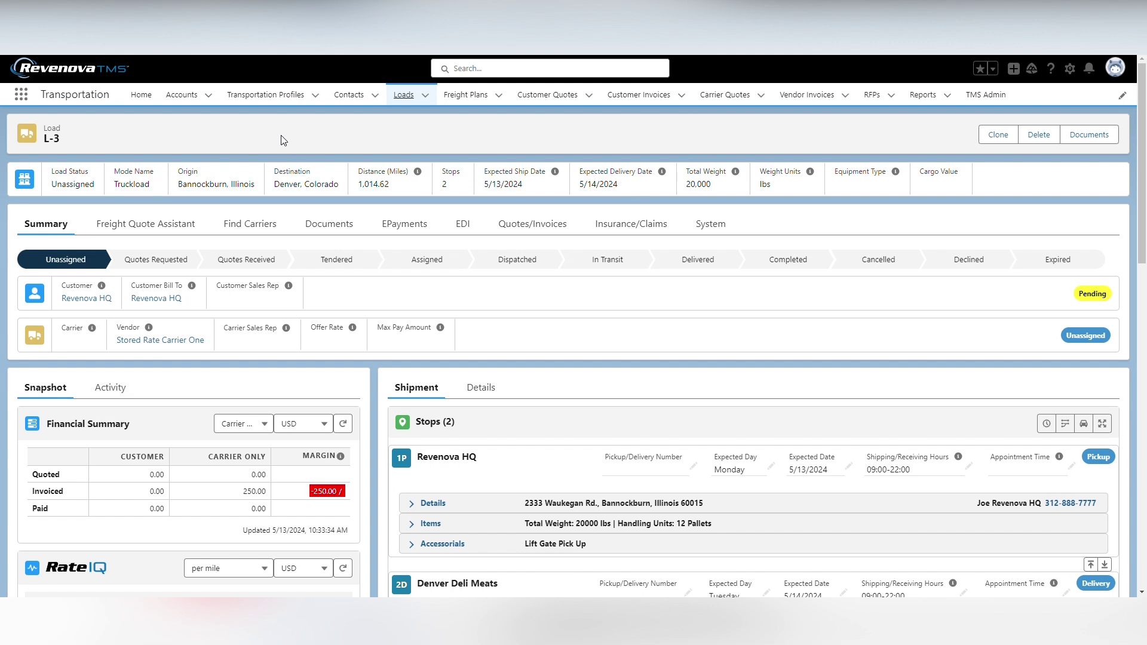
- Examine load L-3's carrier quotes and its accepted vendor quote in the Freight Quote Assistant
click(184, 229)
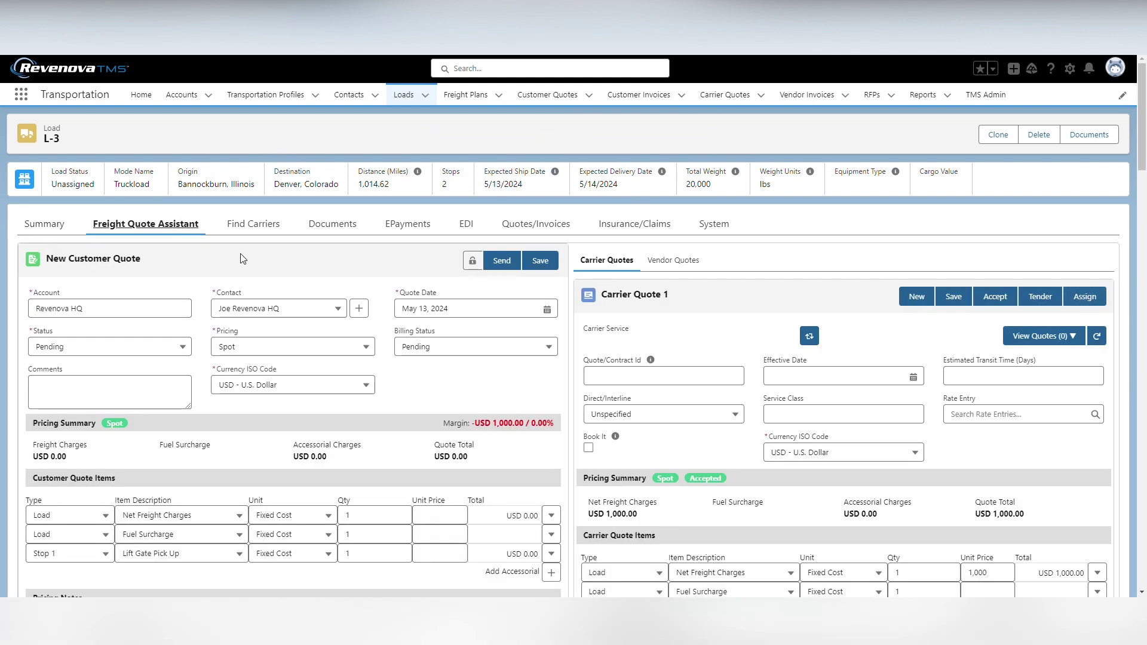
scroll(912, 240, down, 3)
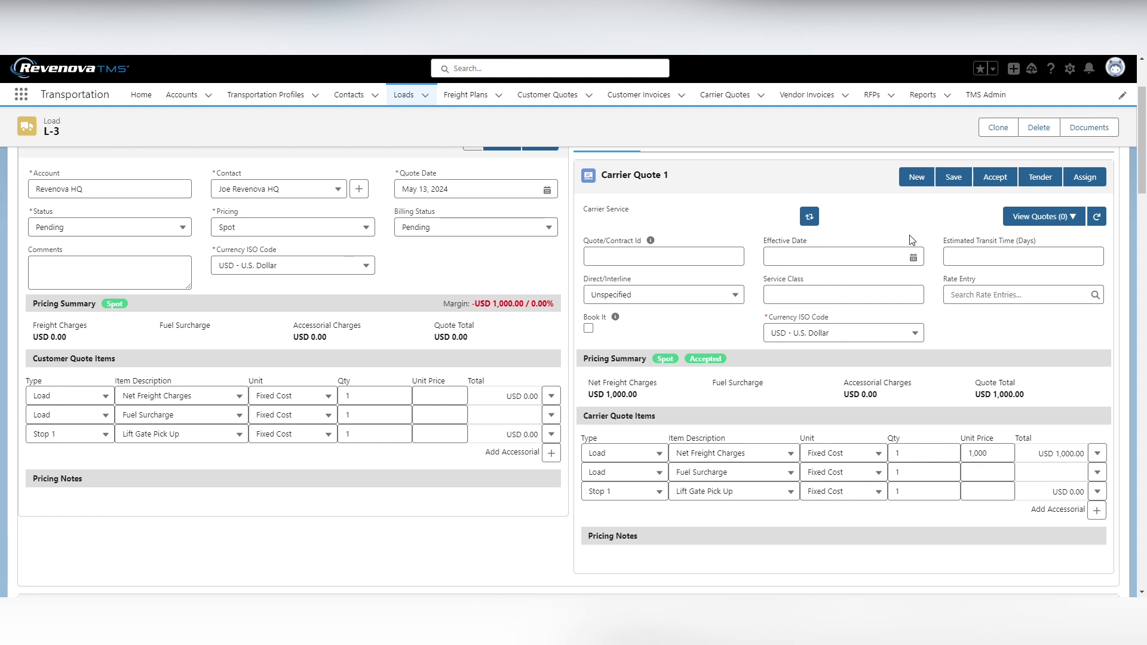
scroll(866, 225, up, 3)
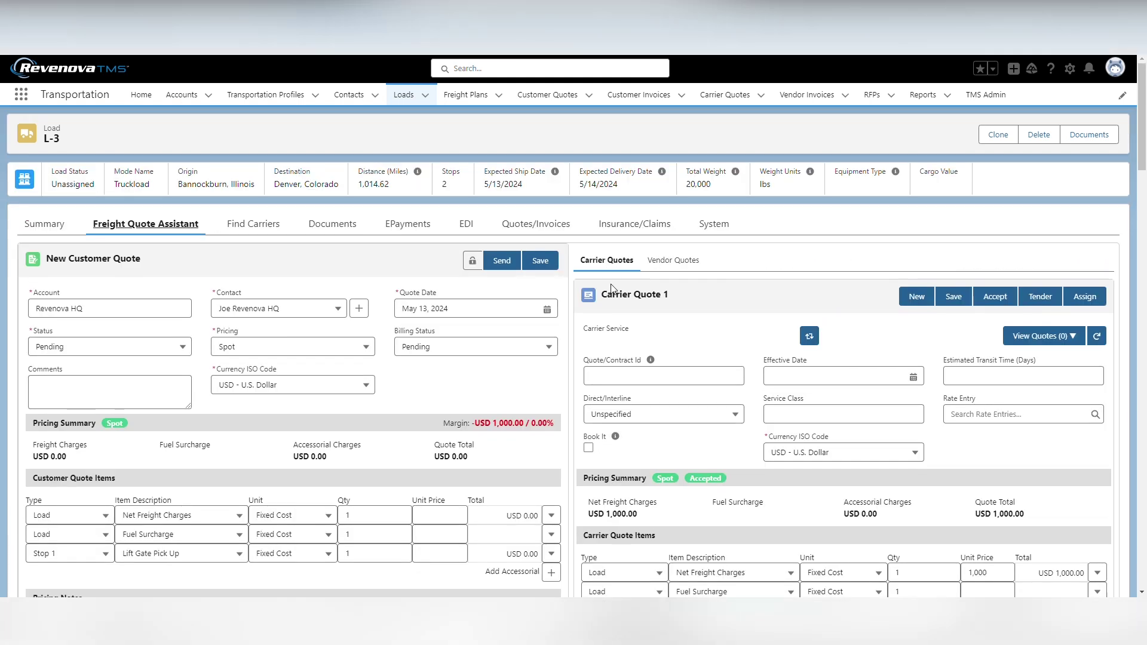
click(1059, 336)
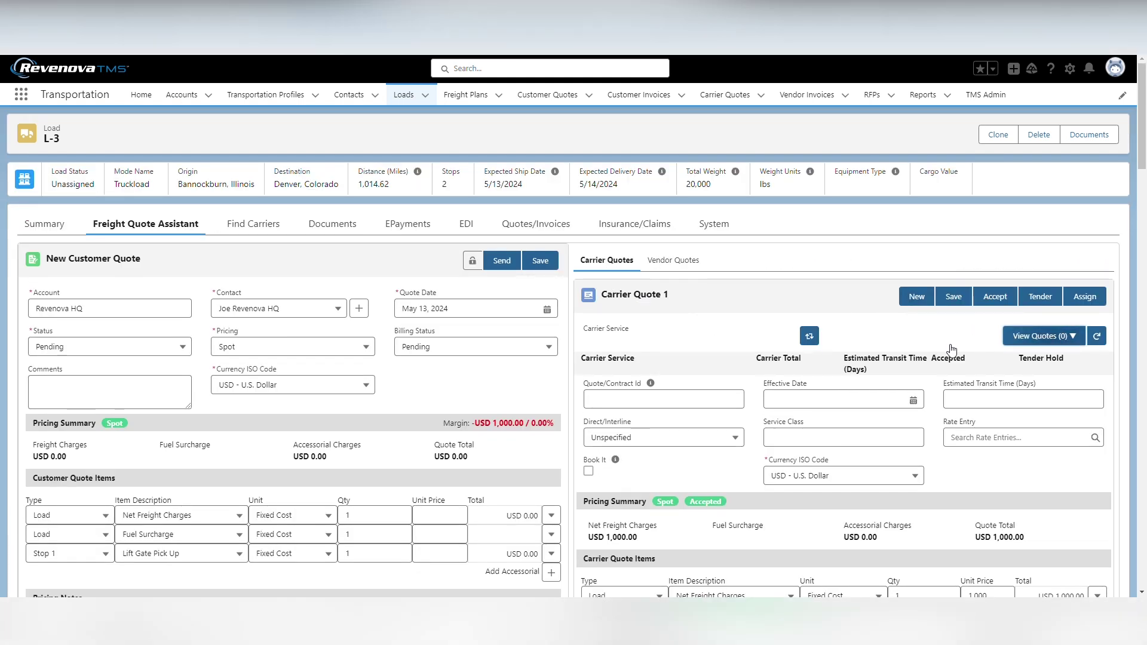
click(1023, 336)
click(672, 261)
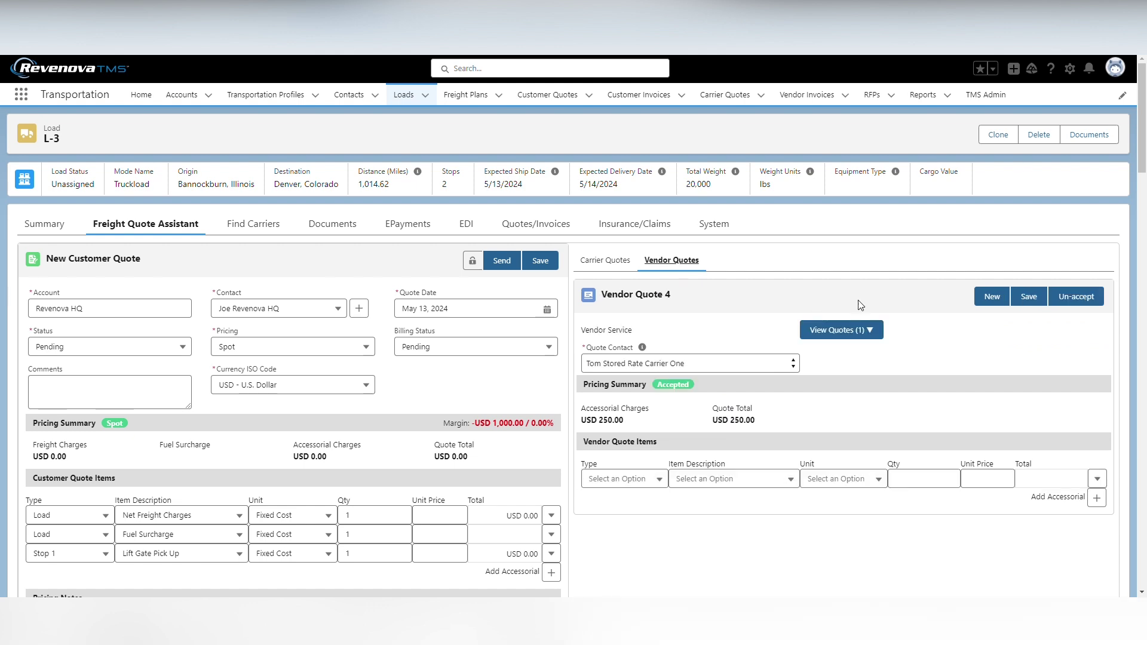
scroll(716, 425, down, 1)
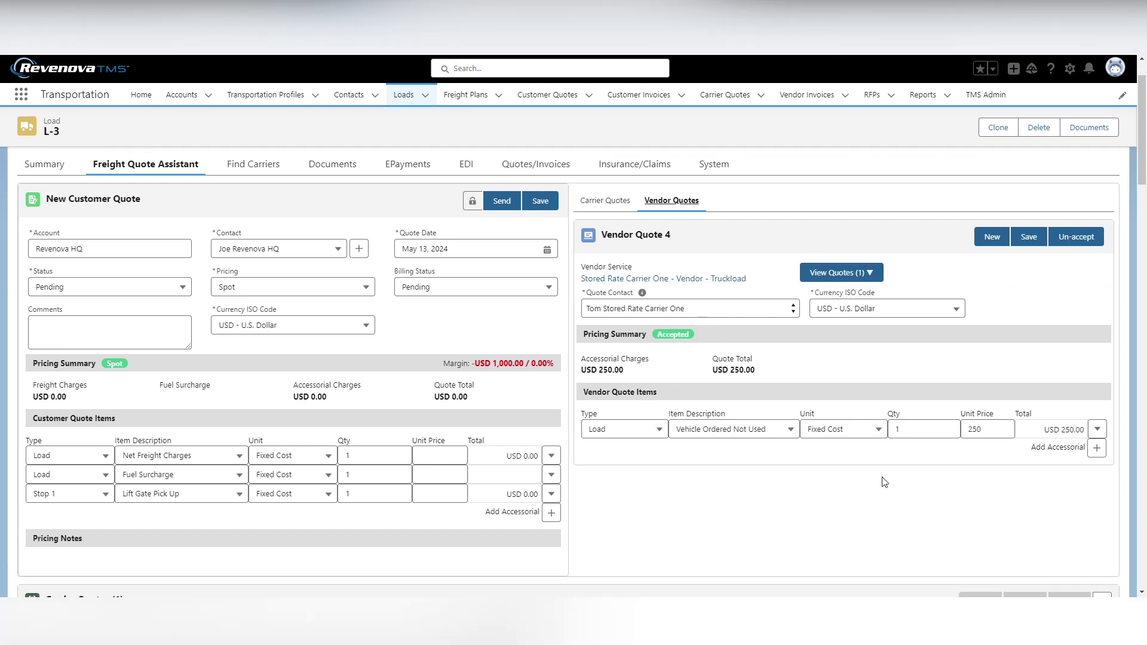
scroll(1031, 358, up, 1)
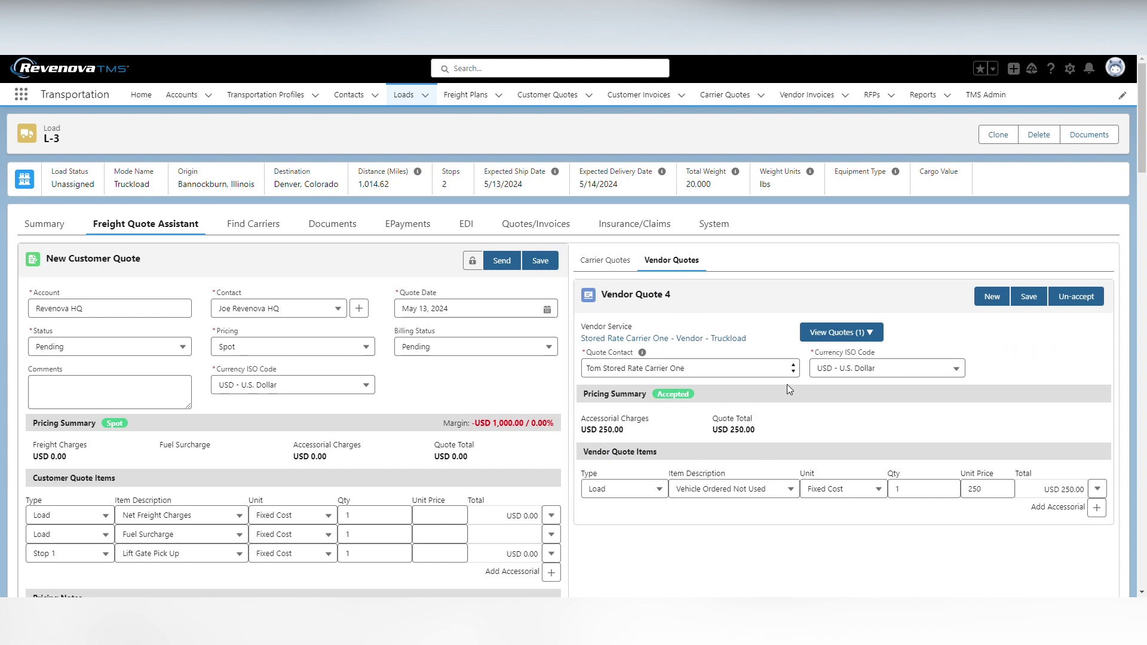
- On load L-3's summary, set the Financial Summary to All Quotes and check the quoted and invoiced costs
click(44, 224)
scroll(366, 249, down, 2)
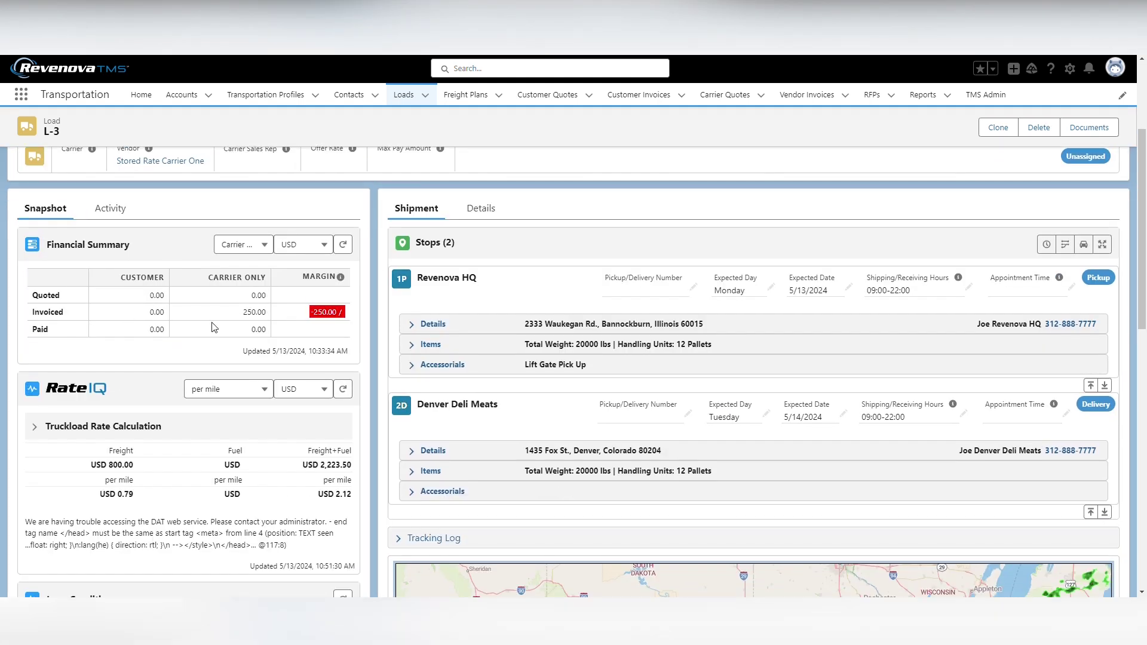
click(245, 247)
click(255, 284)
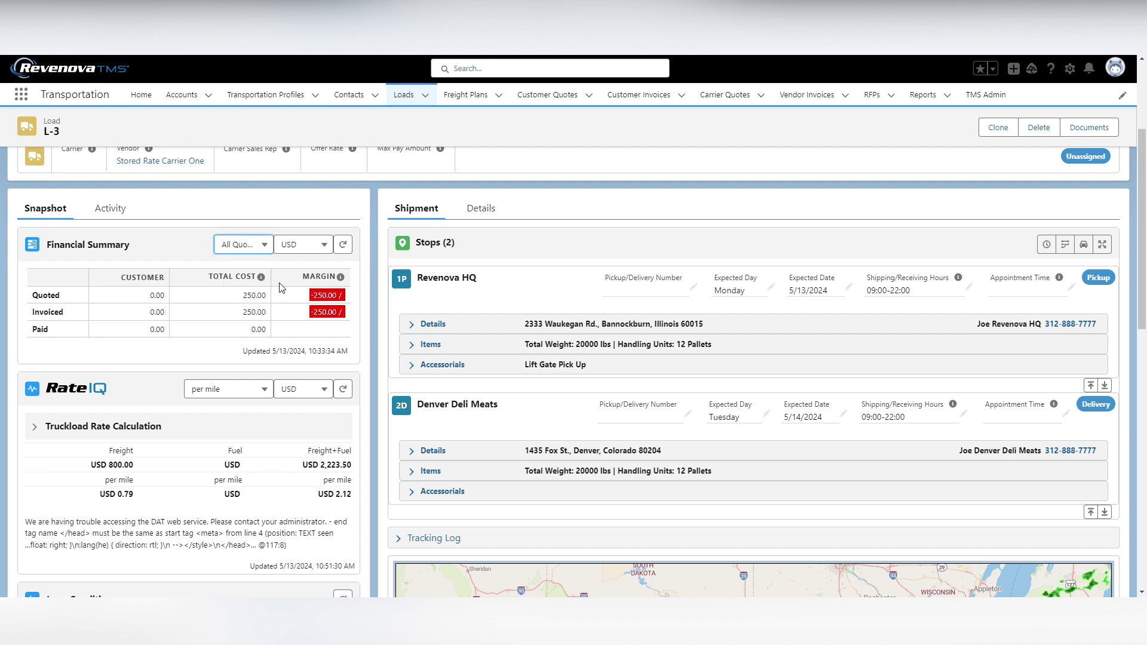
click(246, 311)
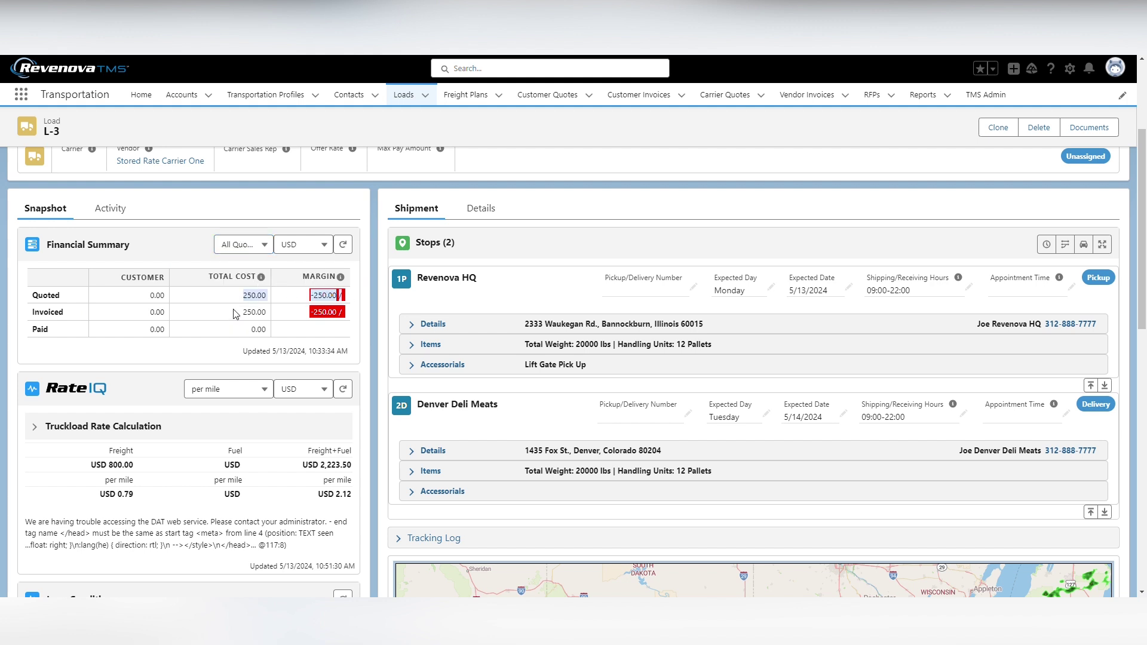
click(281, 307)
click(348, 293)
drag(348, 292, 225, 299)
click(247, 315)
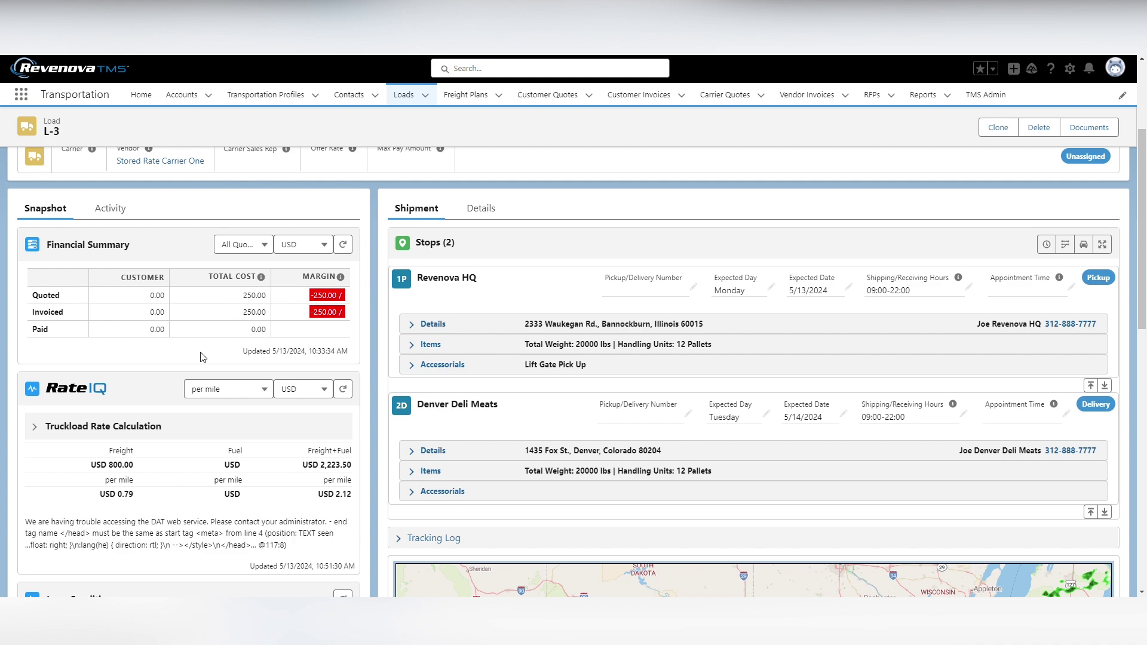
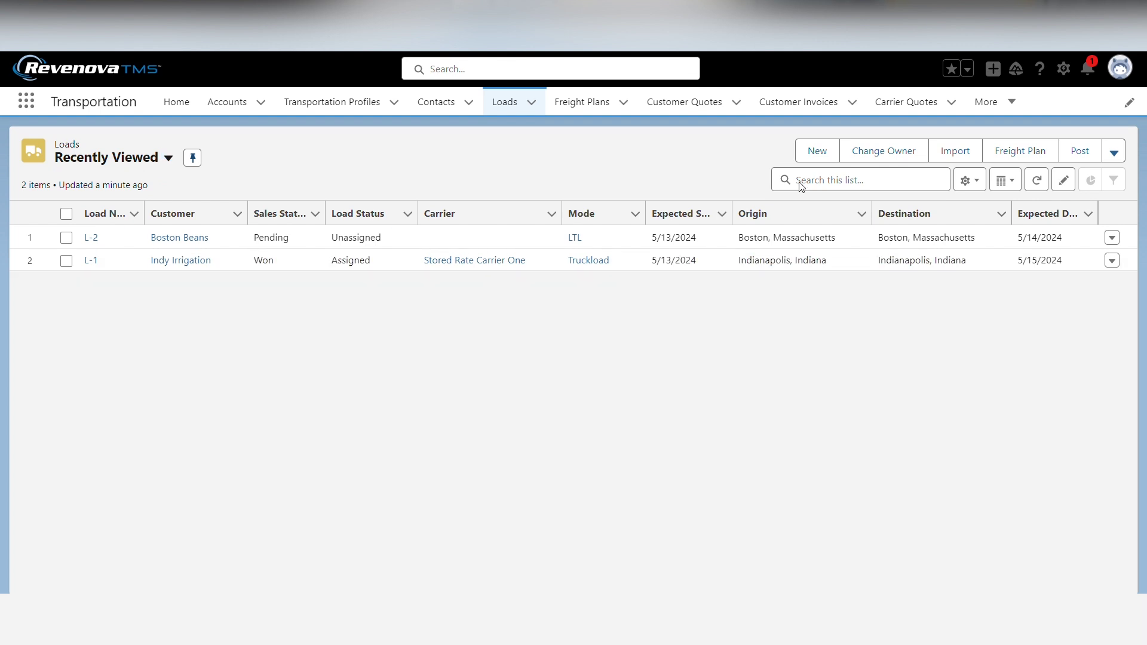
- Create a new load with Boston Beans as the customer
click(825, 151)
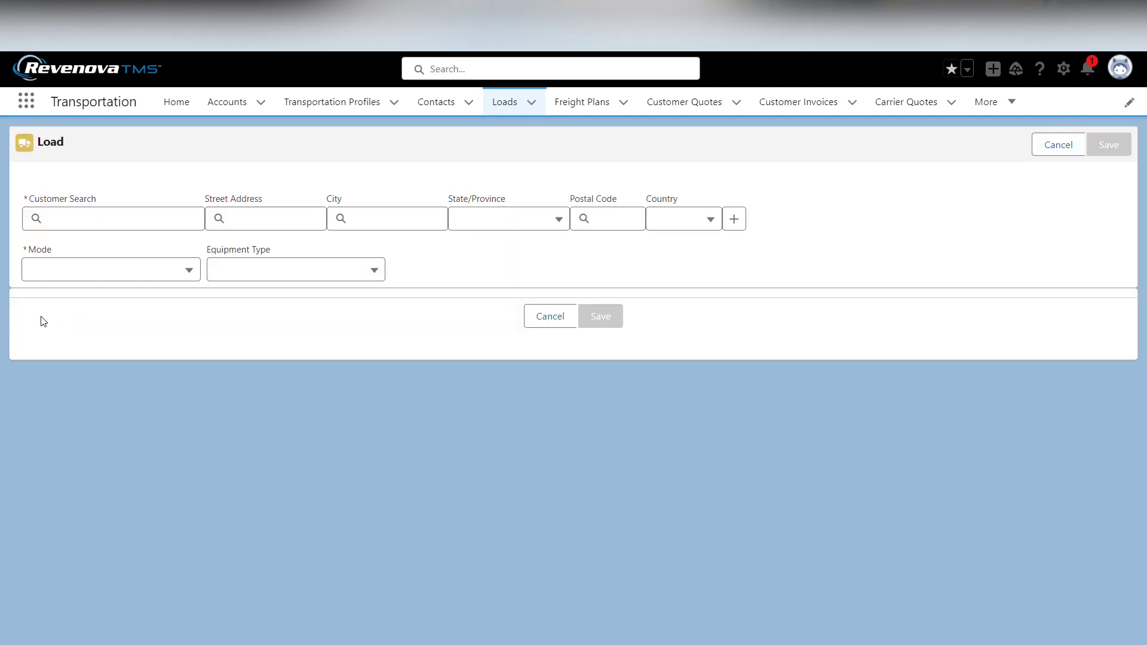
click(108, 224)
text(bost)
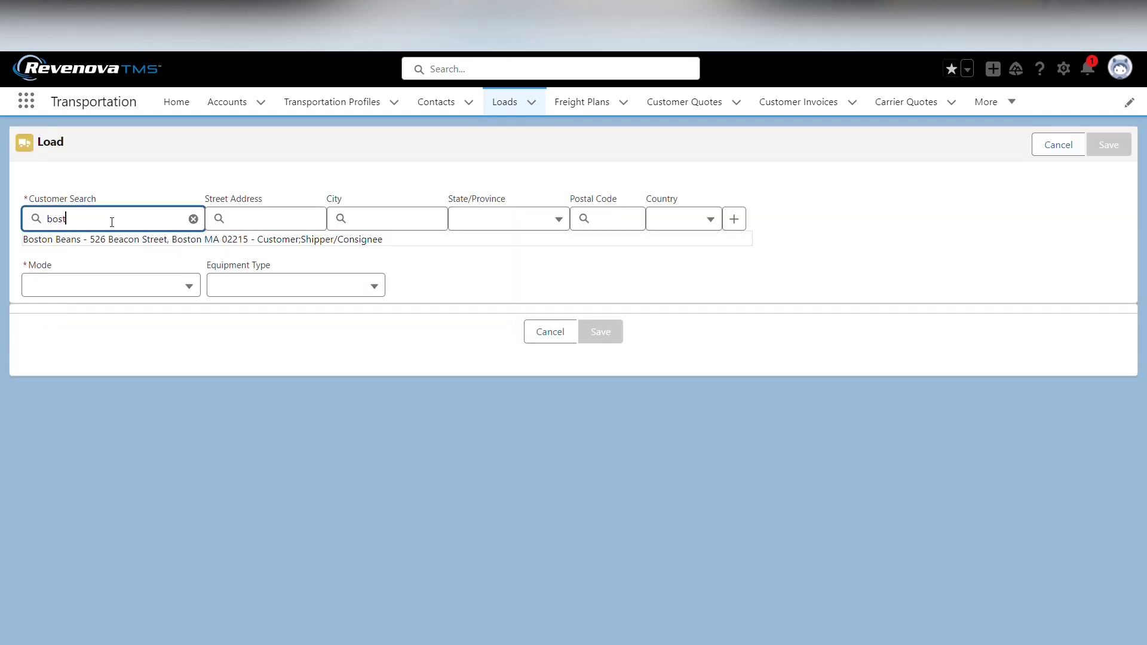
text(on)
click(112, 239)
- Set the new load's mode to Truckload and its equipment type to Dry Van 53'
click(92, 270)
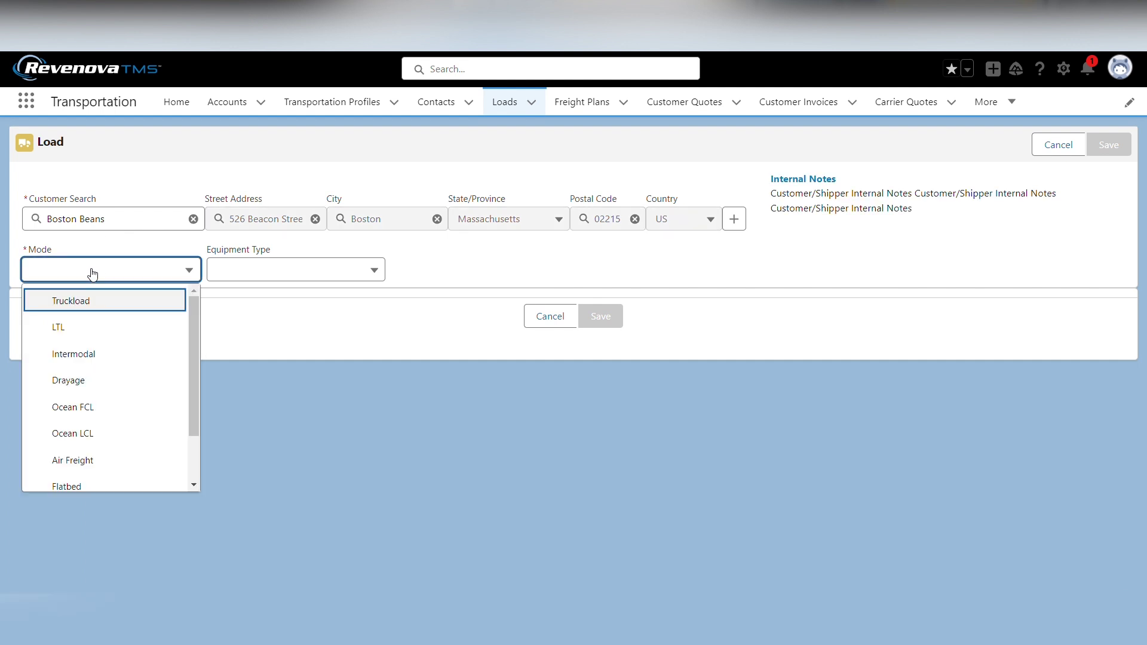
click(80, 311)
click(257, 270)
key(Down)
key(Down)
key(Down)
key(Down)
key(Down)
key(Down)
key(Down)
key(Down)
key(Down)
key(Down)
key(Down)
key(Down)
key(Down)
key(Down)
key(Down)
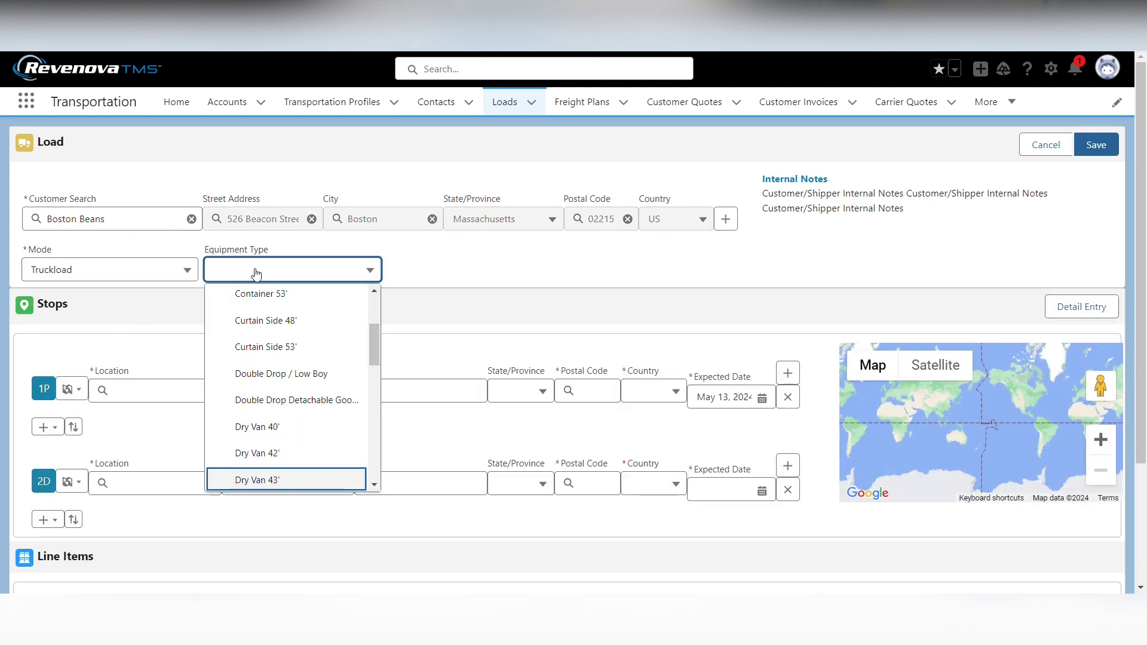
key(Return)
- Use the customer Boston Beans as the location of the first pickup stop
click(71, 389)
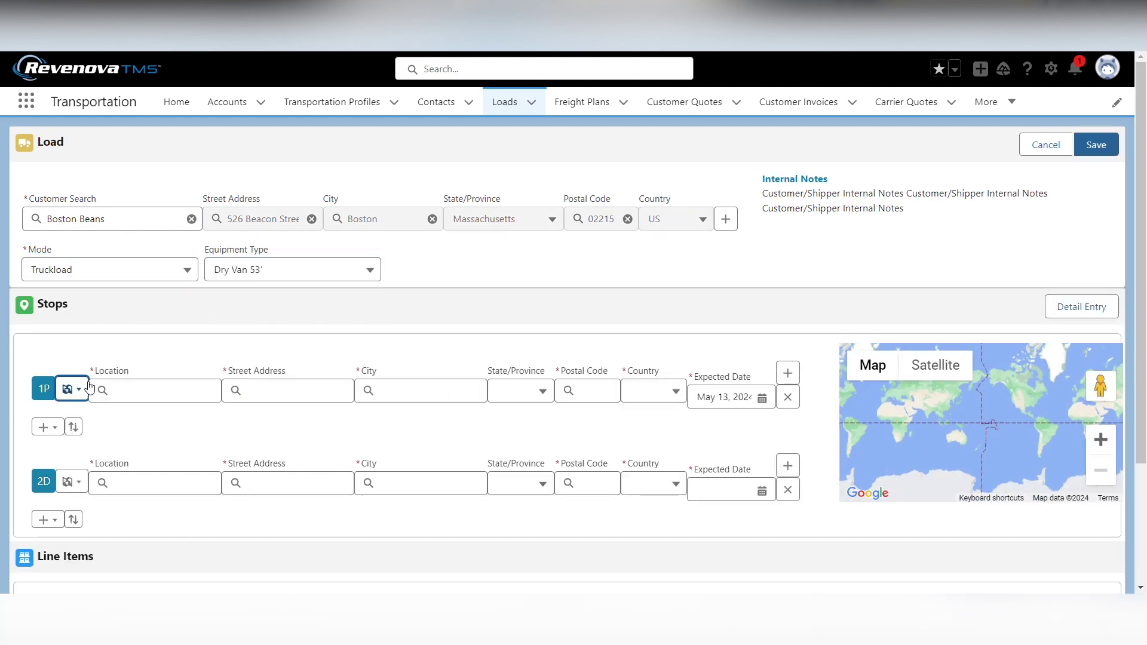
click(94, 424)
scroll(185, 425, down, 3)
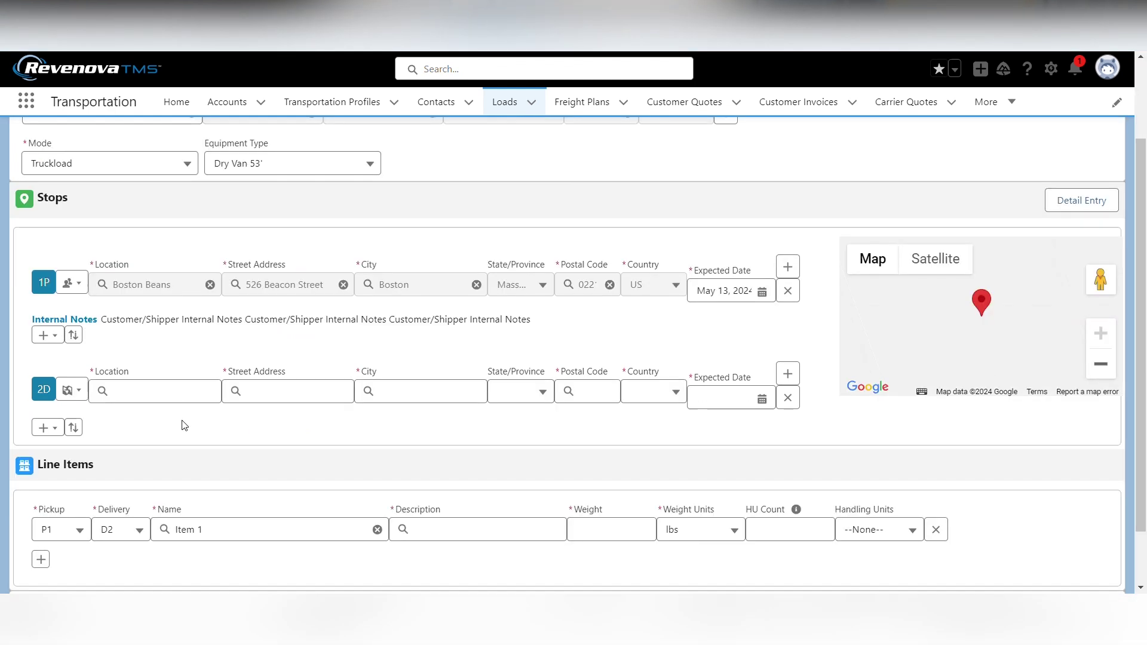
click(69, 348)
click(133, 352)
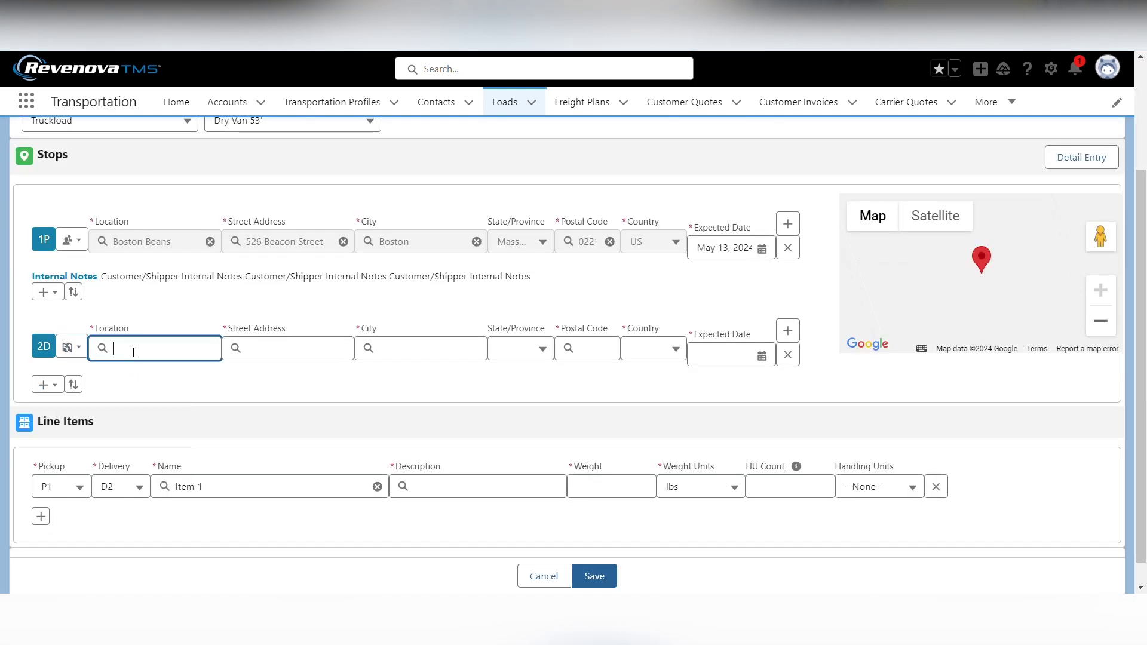
text(New)
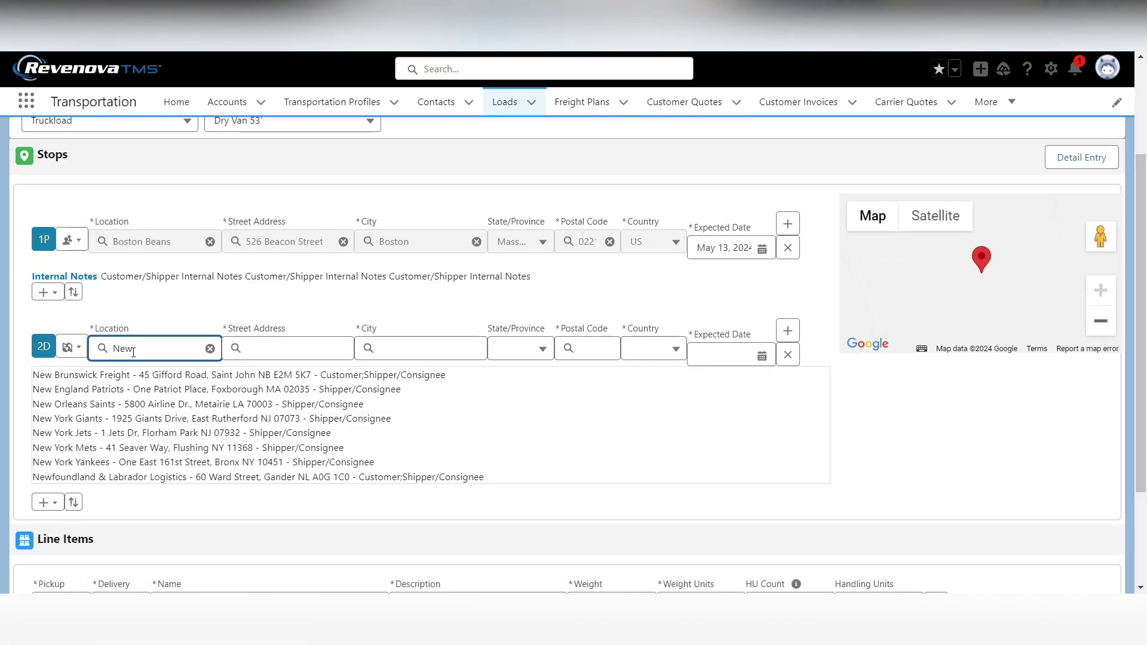
click(72, 347)
click(99, 399)
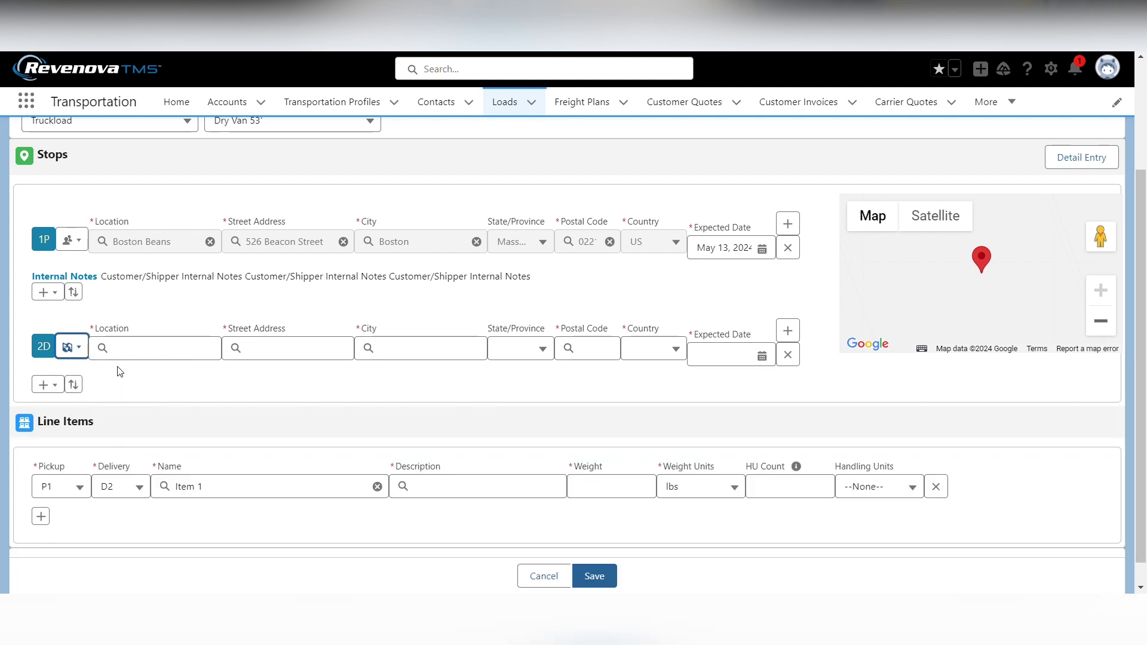
- Insert a second pickup stop after the first and set its location to New Orleans Saints
click(48, 292)
click(63, 317)
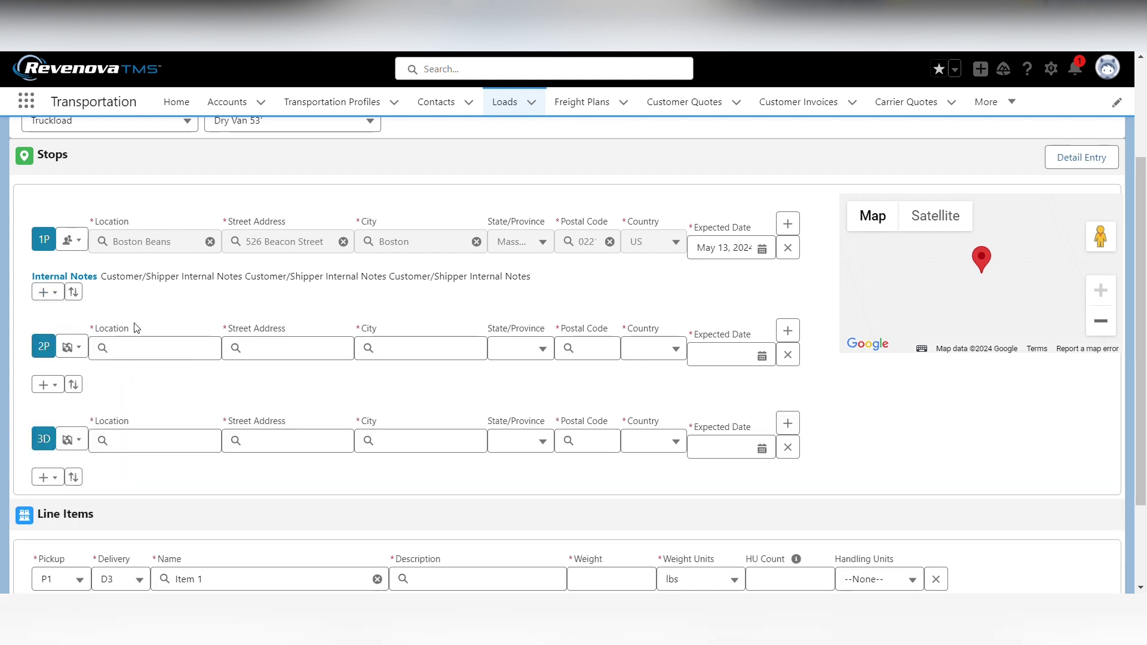
click(72, 348)
click(107, 399)
click(137, 353)
text(New)
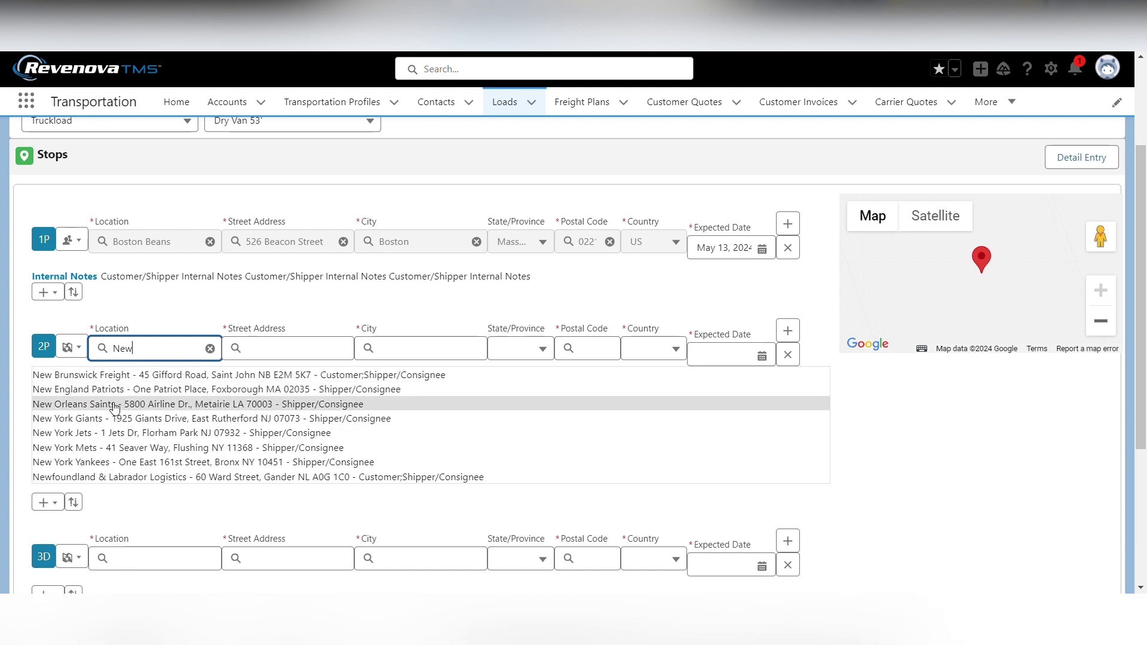
click(117, 403)
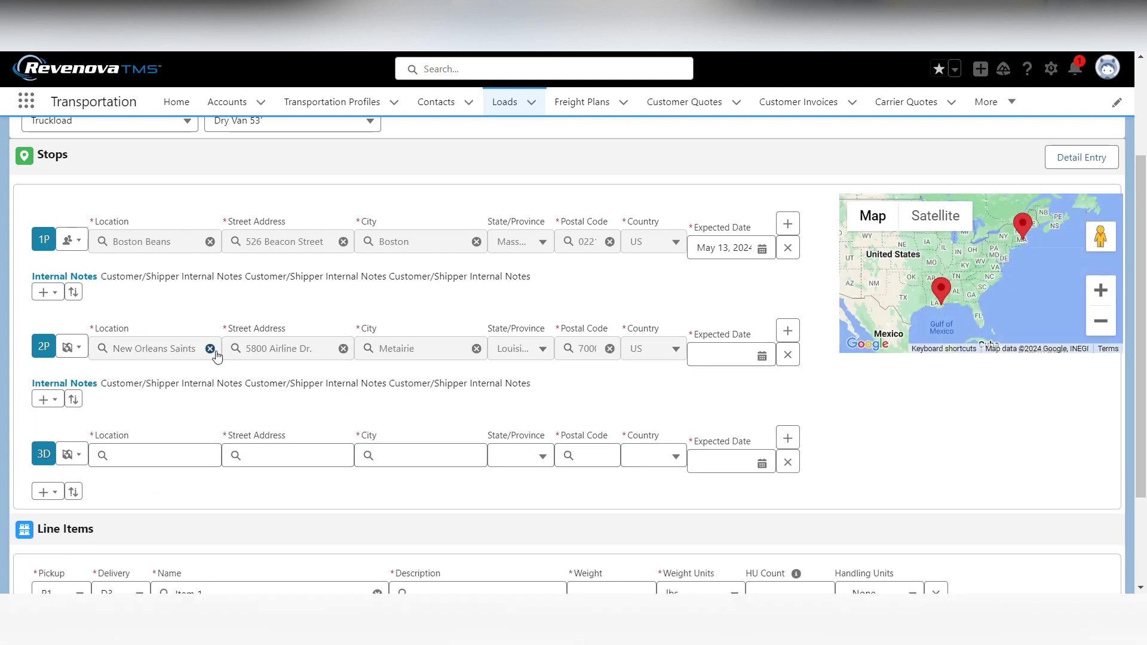
- Set the second pickup's expected date to May 13, 2024, and insert an additional delivery stop after it
click(762, 356)
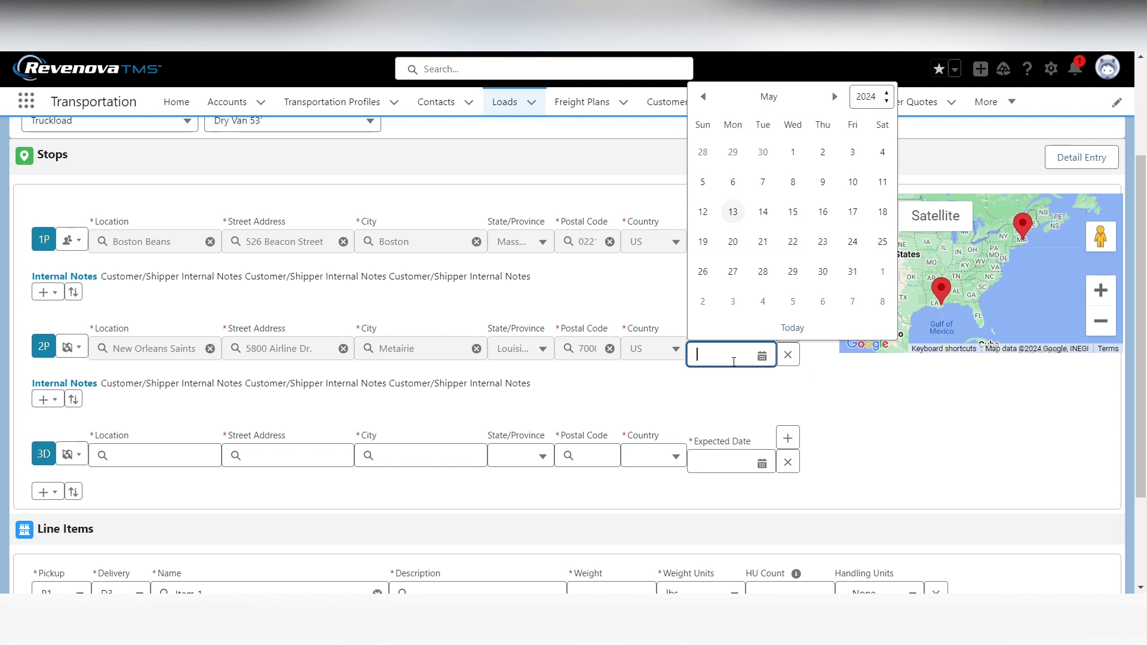
click(733, 212)
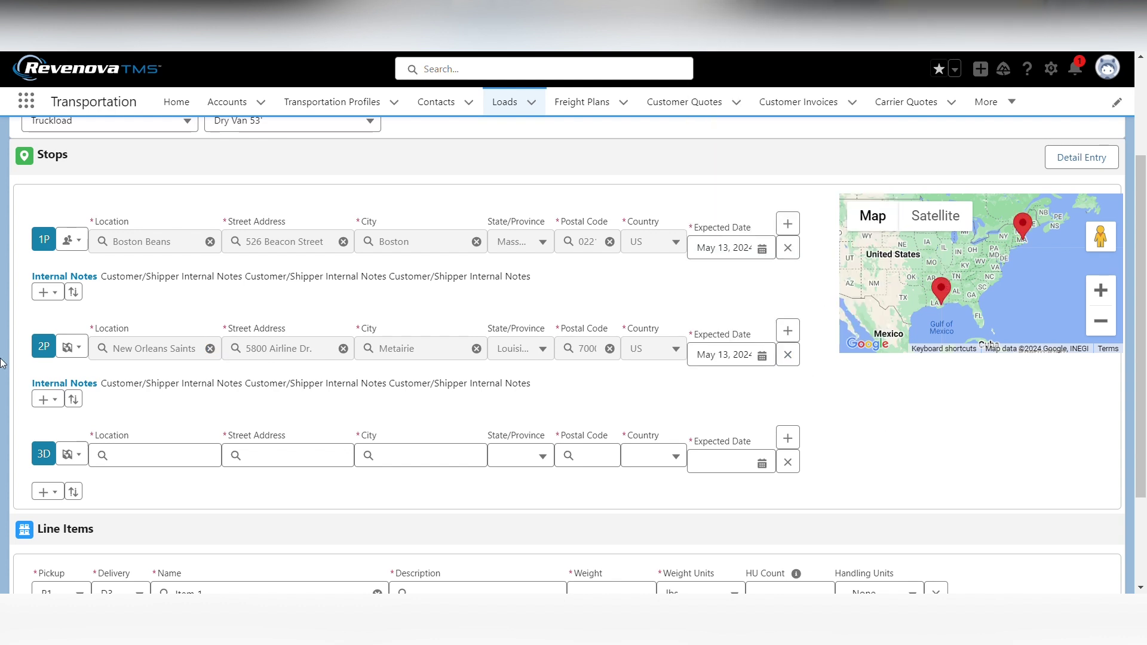
scroll(82, 398, down, 1)
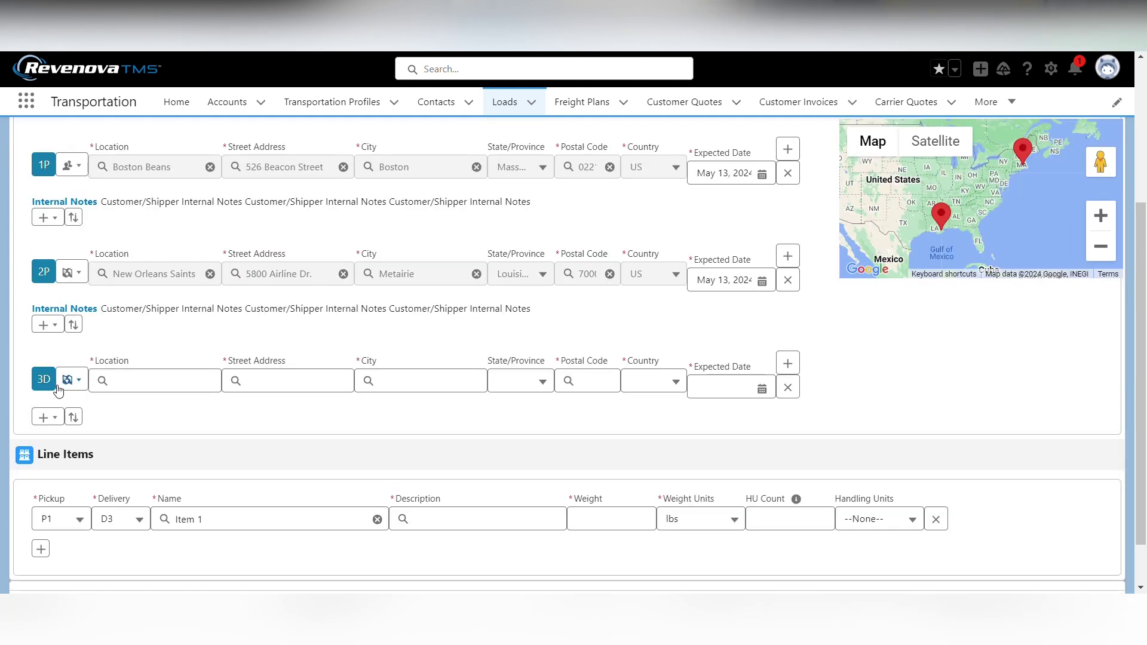
click(48, 330)
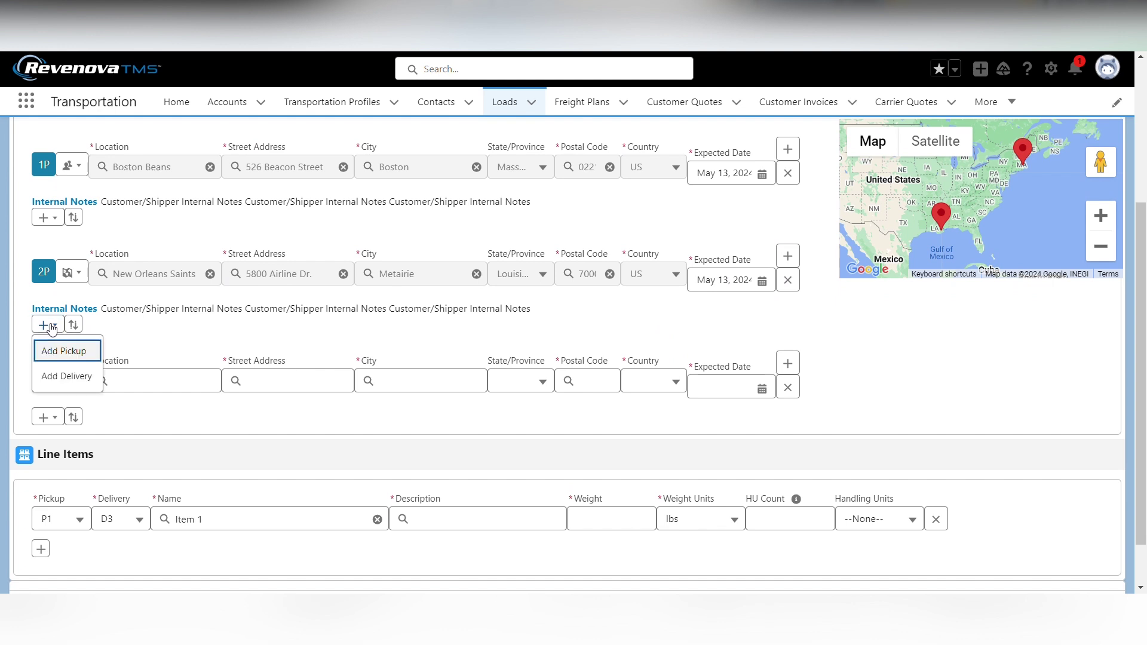
click(67, 377)
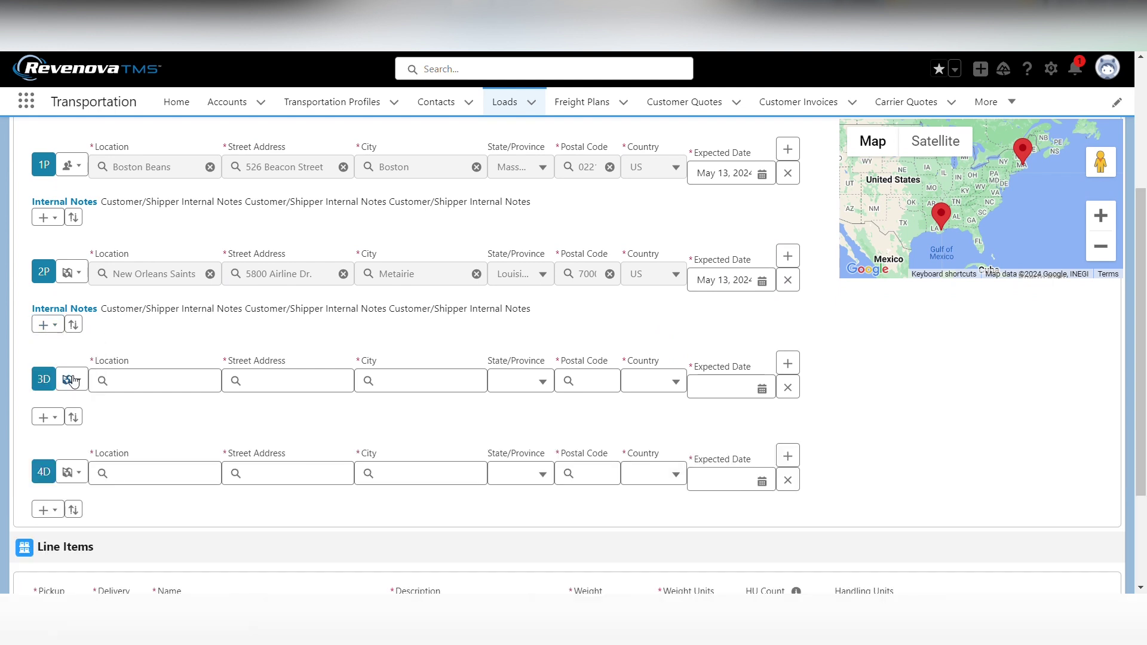
- Set the third stop's location to the account address of Revenova HQ, with an expected date of May 15, 2024
click(73, 380)
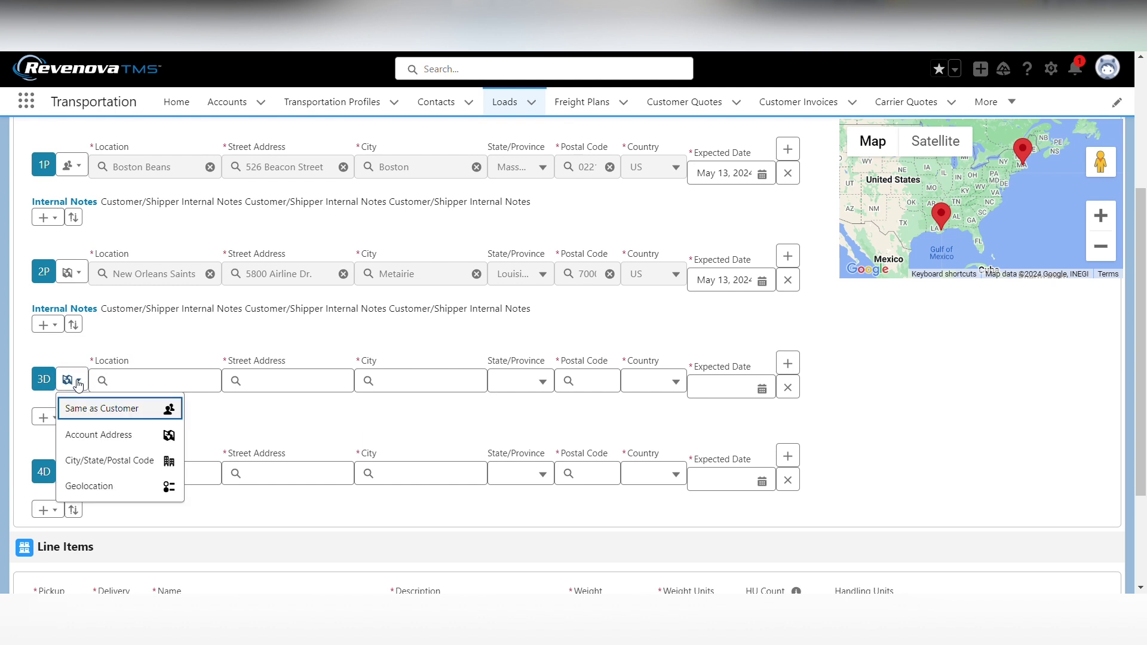
click(99, 440)
click(132, 390)
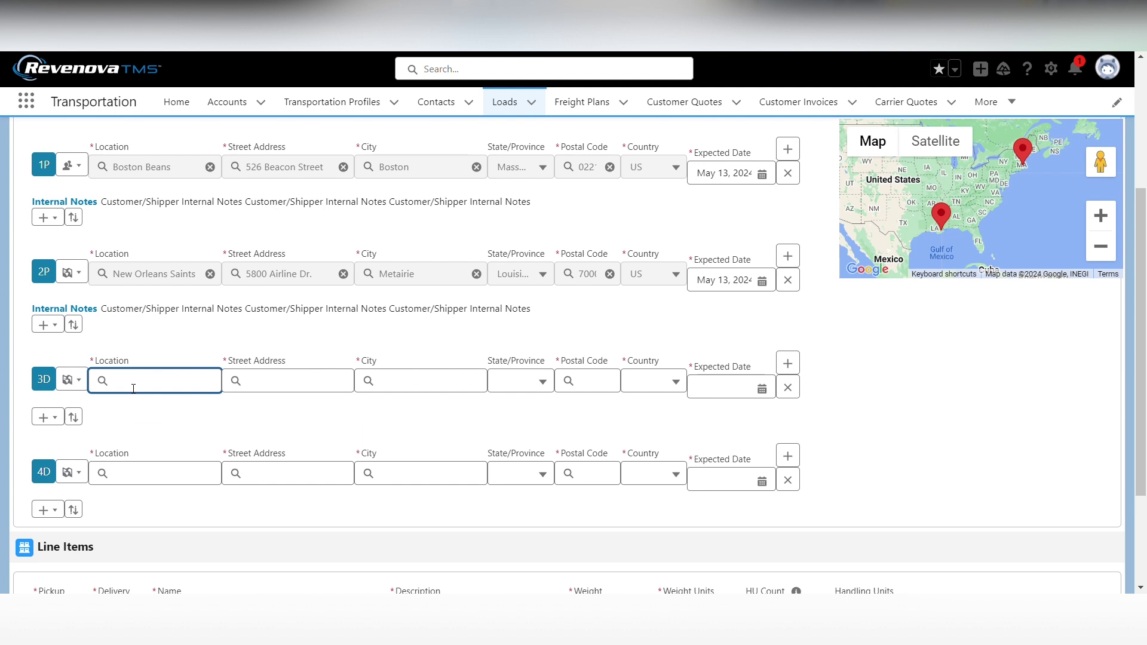
text(Reveno)
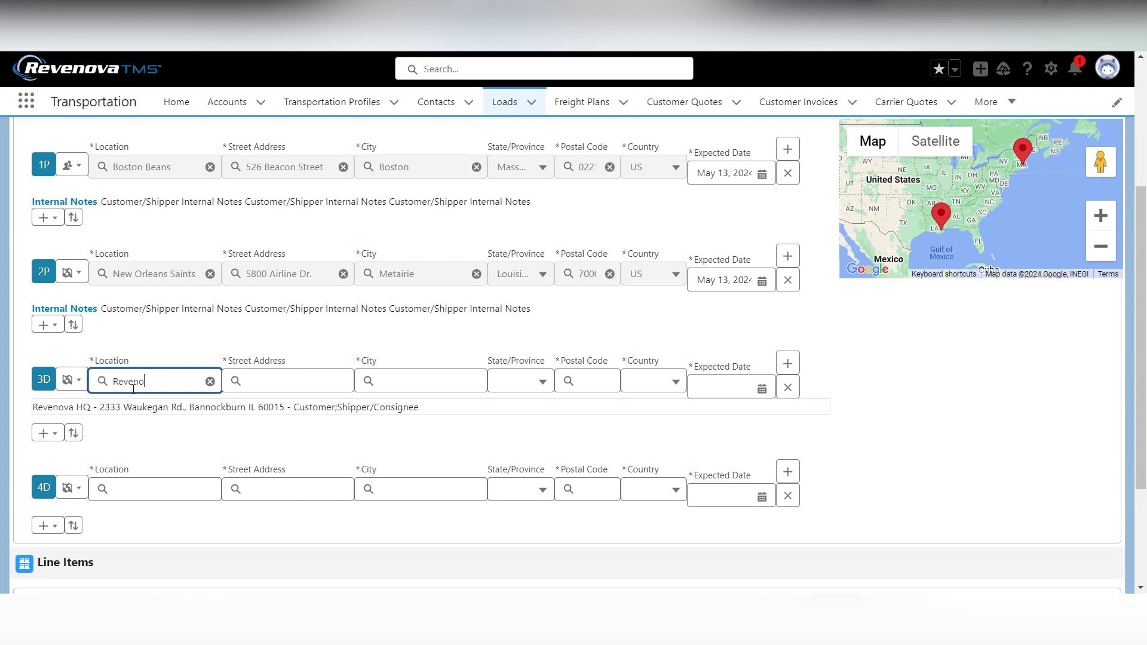
click(138, 412)
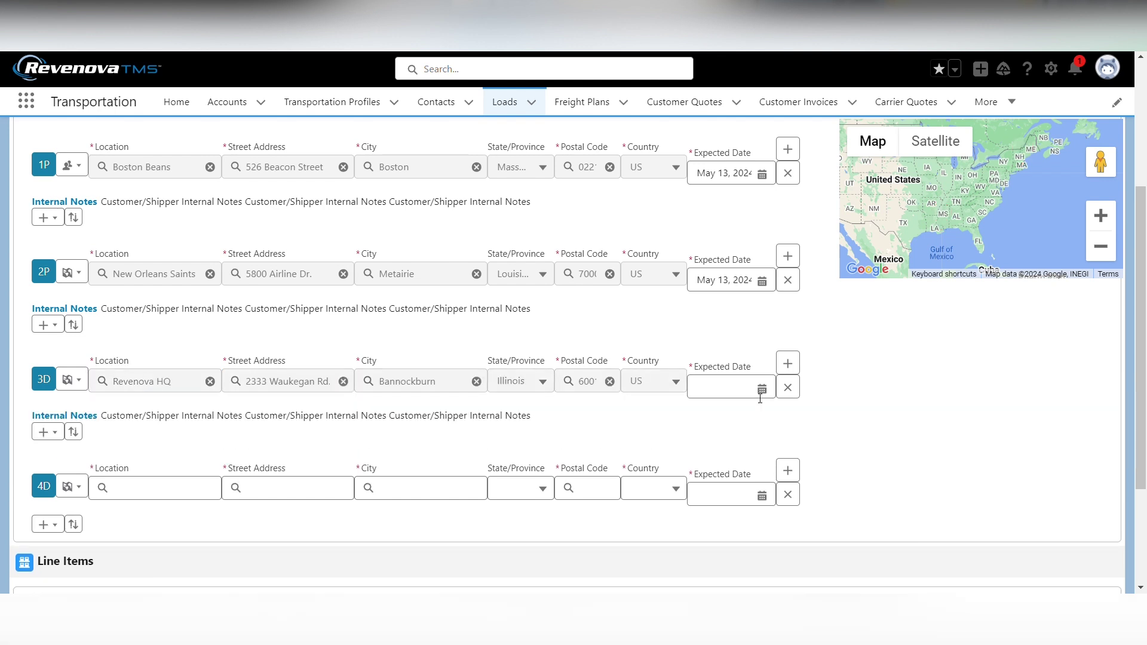
click(726, 389)
click(793, 247)
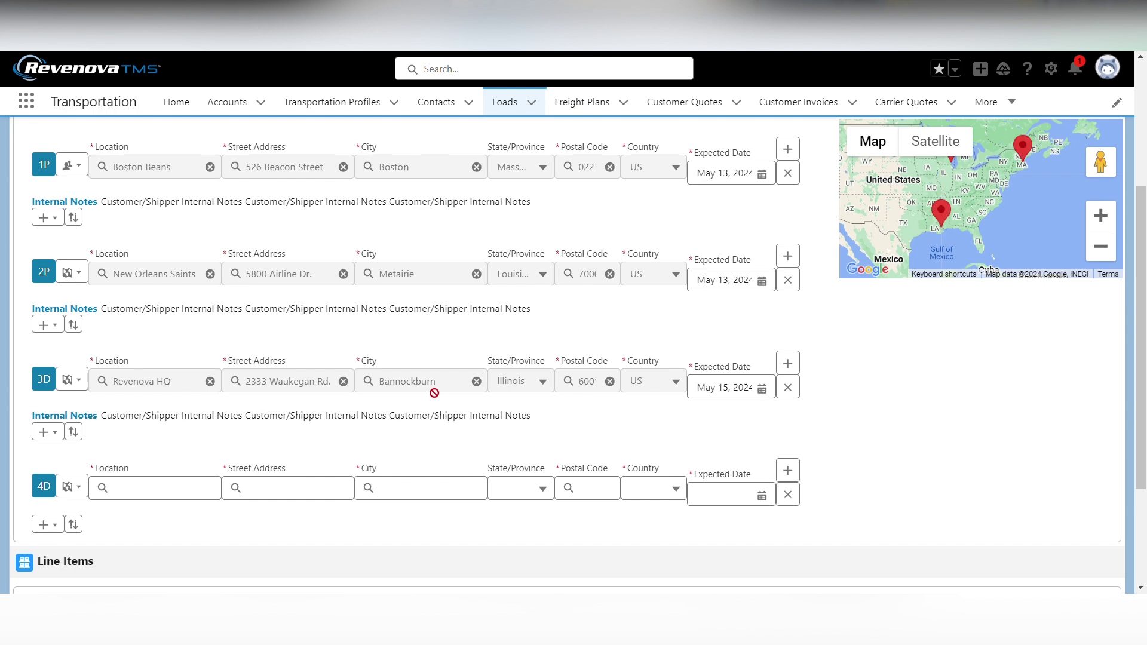
- Use the customer's address as the fourth stop's location and set its expected date to May 16, 2024
scroll(84, 440, down, 1)
click(69, 414)
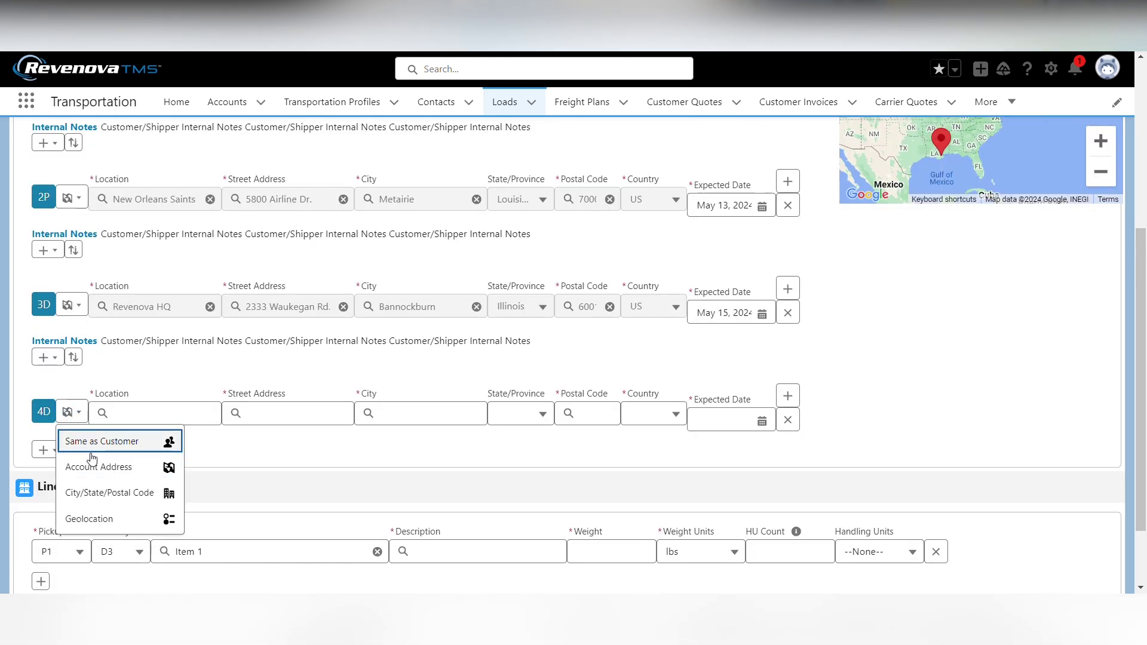
scroll(93, 450, up, 1)
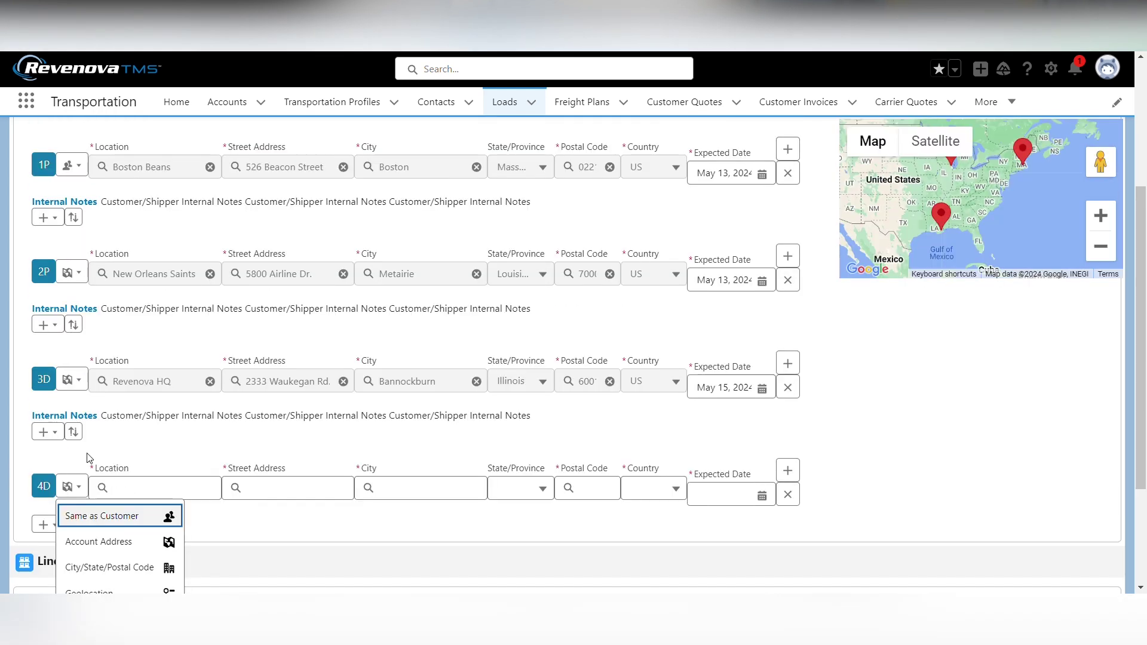
click(103, 516)
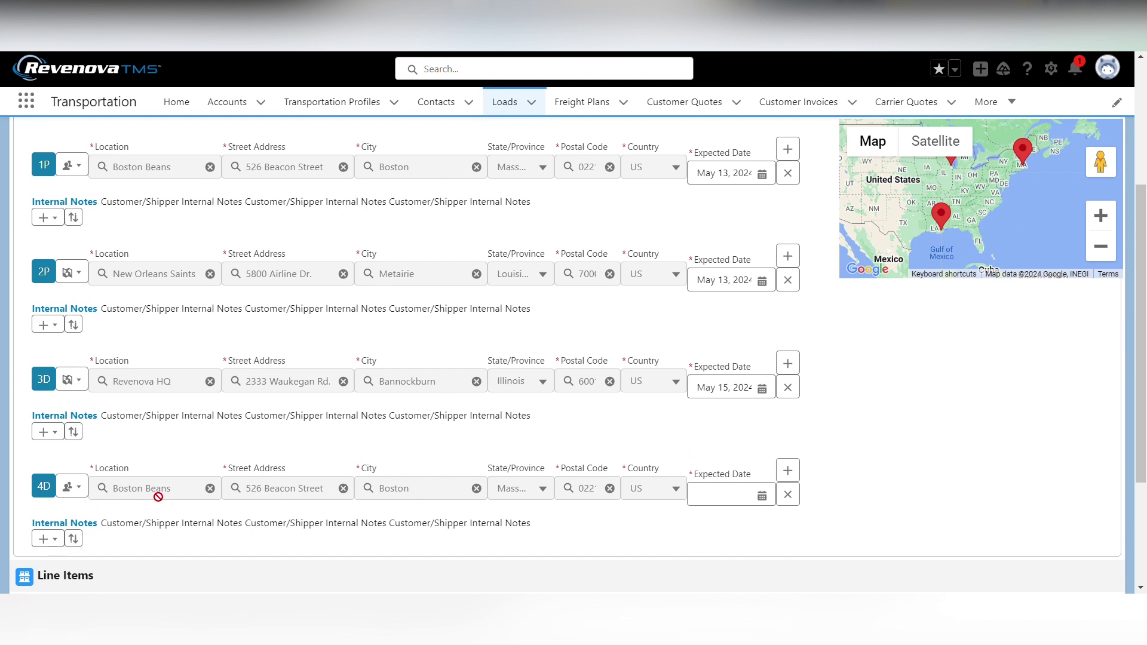
click(741, 496)
click(823, 352)
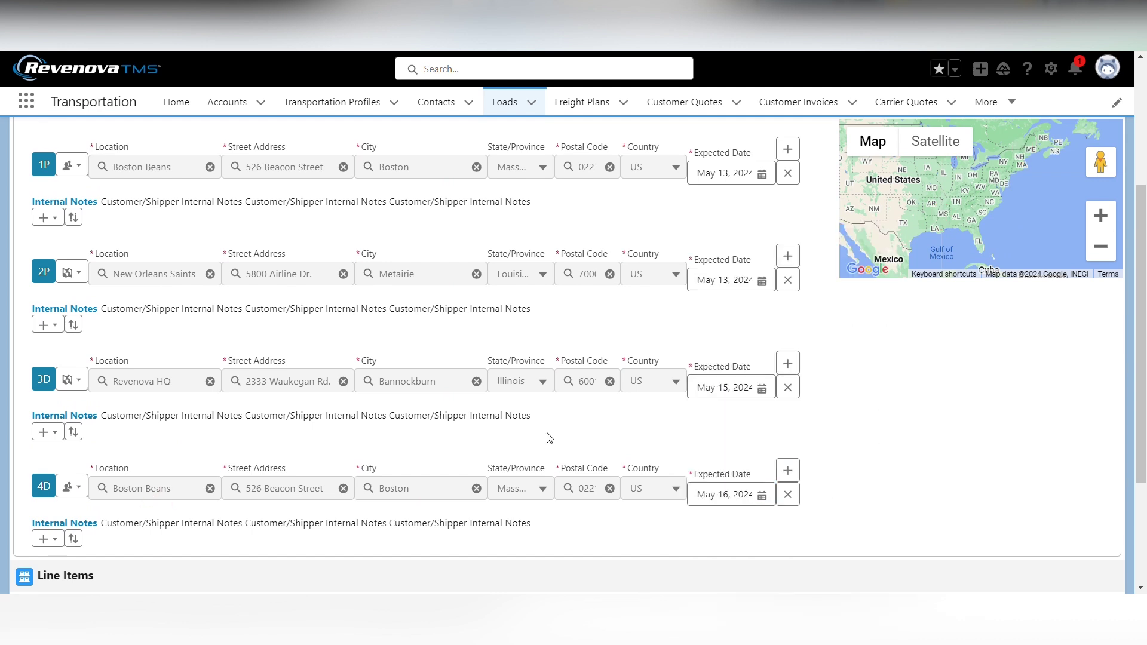
- Fill in the first line item with description Parts, weight 15,000 lbs, and 15 Pallets as handling units
scroll(543, 441, down, 3)
click(449, 465)
text(Parts)
click(606, 469)
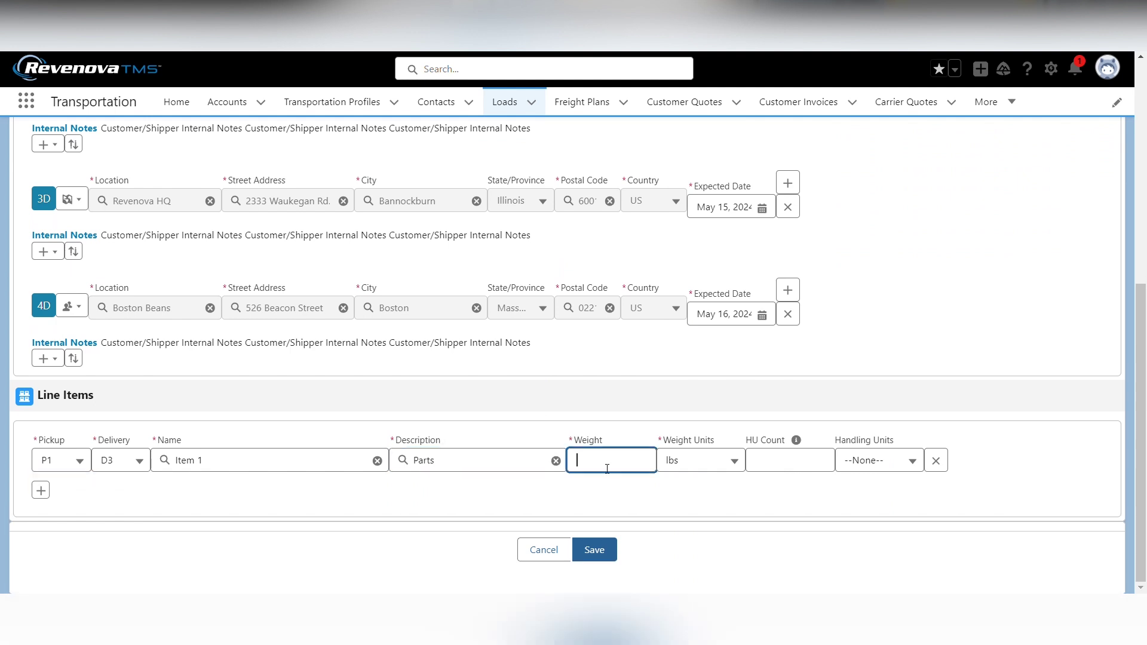
text(15,000)
click(800, 471)
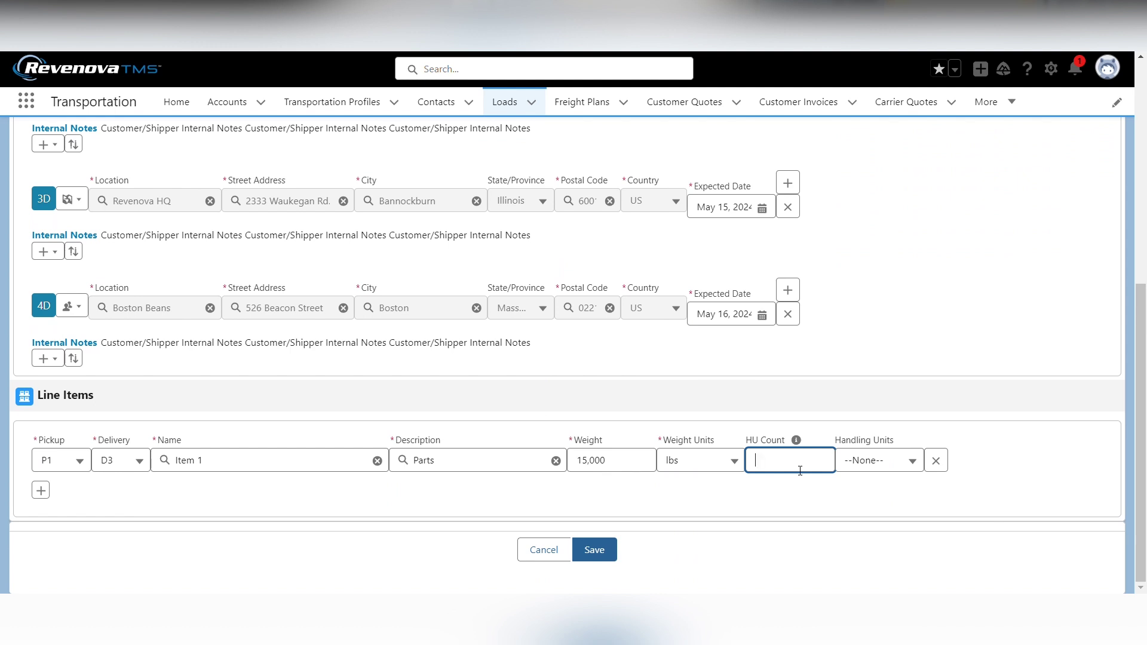
text(15)
key(Tab)
text(pal)
key(Return)
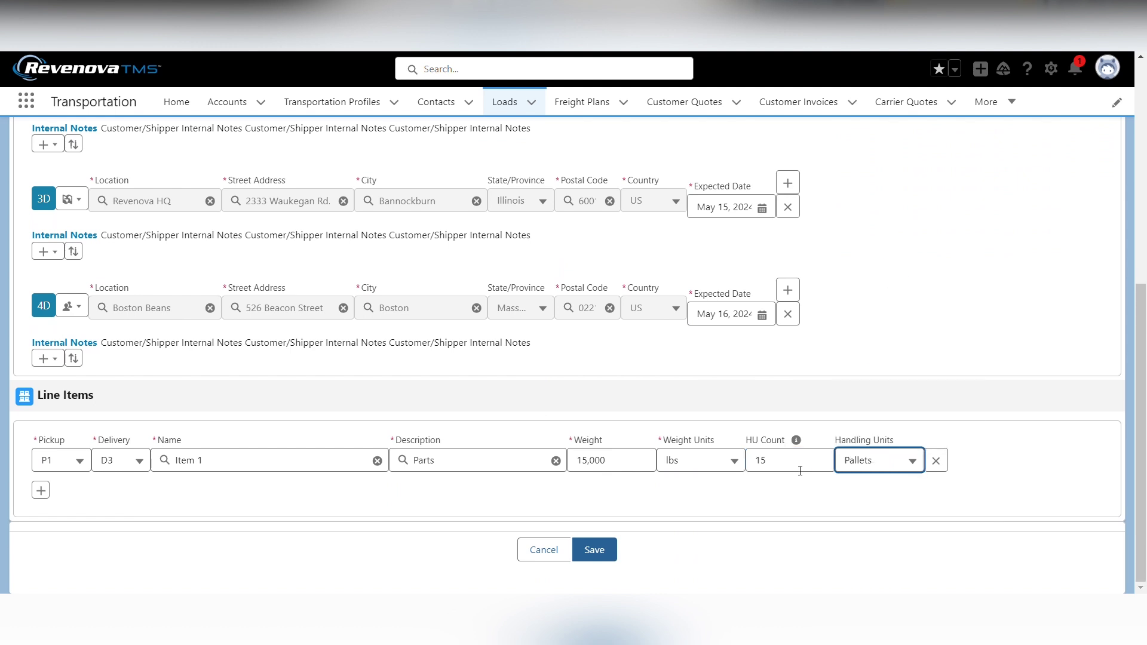
- Add a second line item that is picked up at P2 and delivered at D4
click(41, 490)
click(64, 505)
click(64, 554)
click(109, 513)
click(124, 553)
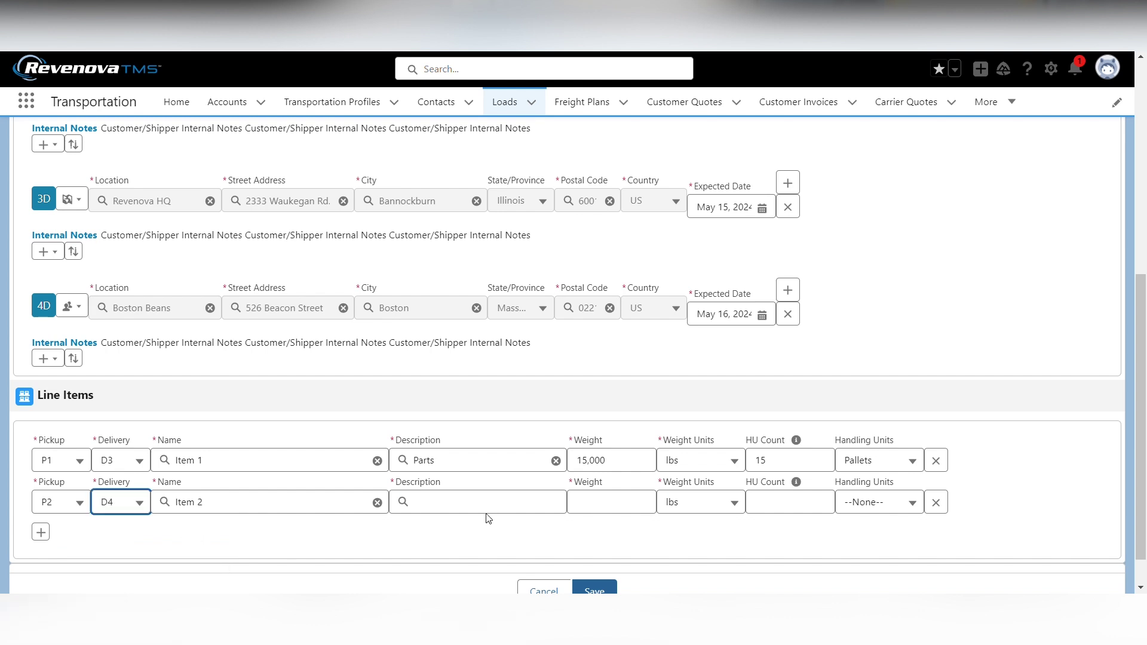
- Fill in the second line item with description Parts, weight 11,000 lbs, and 10 Pallets as handling units
click(473, 511)
text(Parts)
click(624, 508)
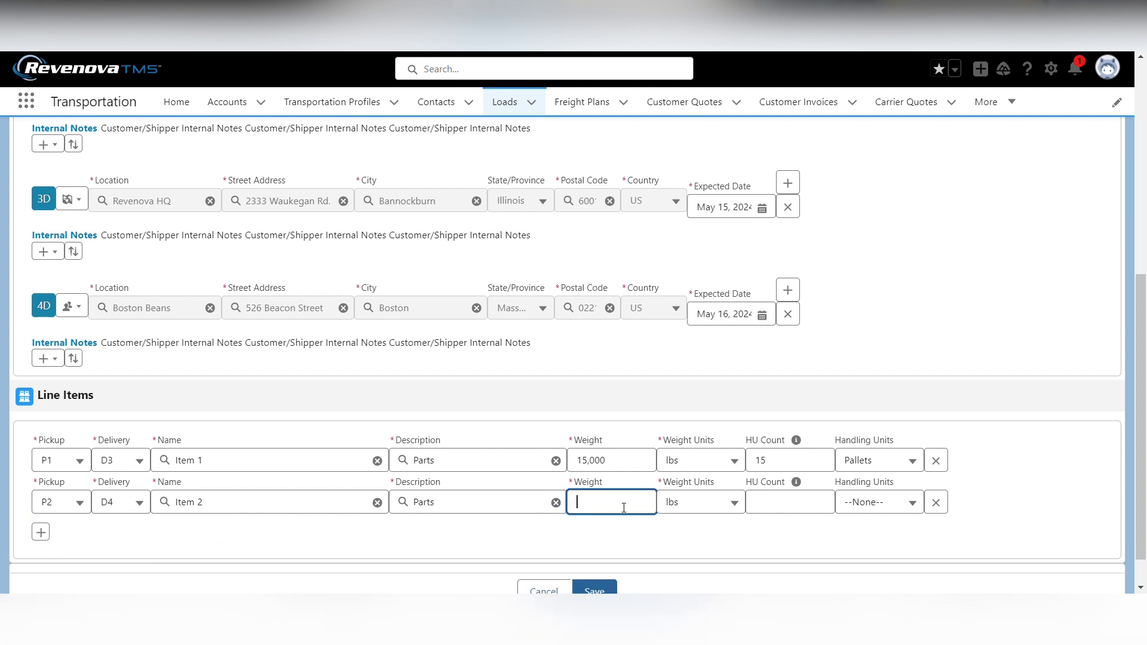
text(111000)
key(Tab)
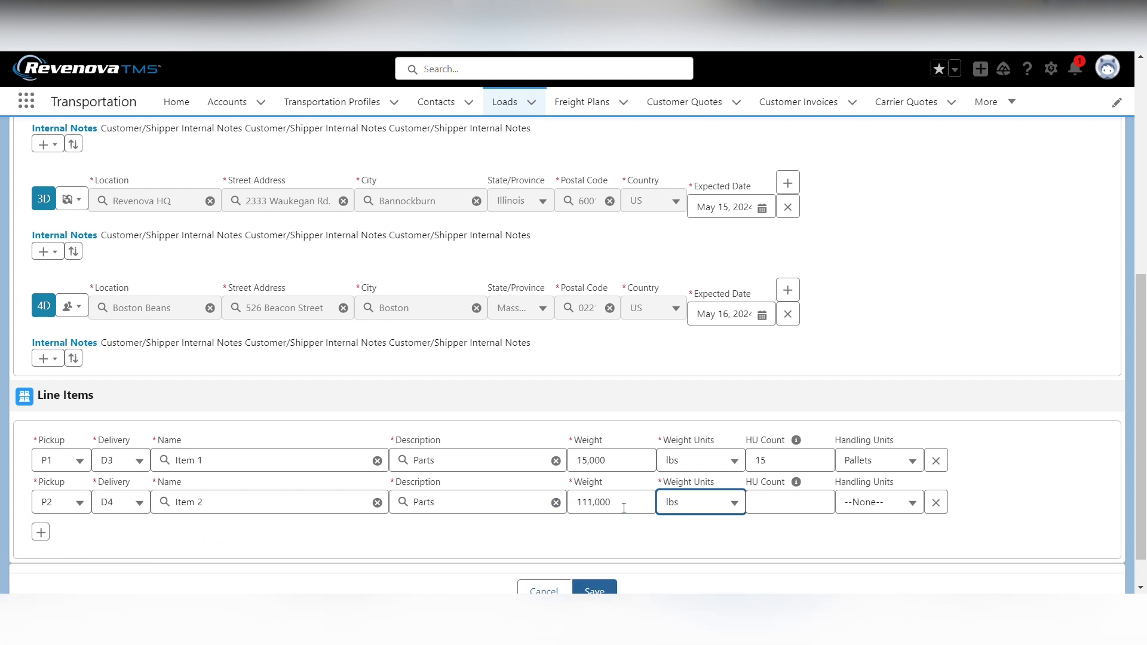
click(590, 508)
key(BackSpace)
click(798, 508)
text(10)
click(871, 508)
text(pal)
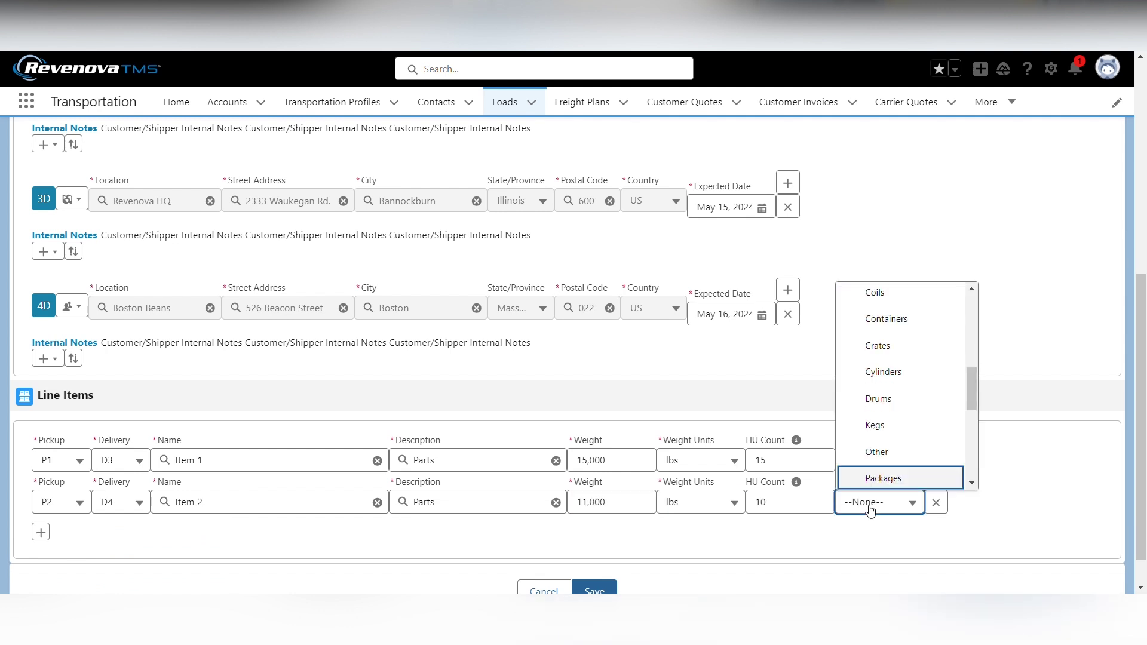
key(Return)
- Save the new multi-stop load and open its record
scroll(600, 546, down, 1)
click(600, 547)
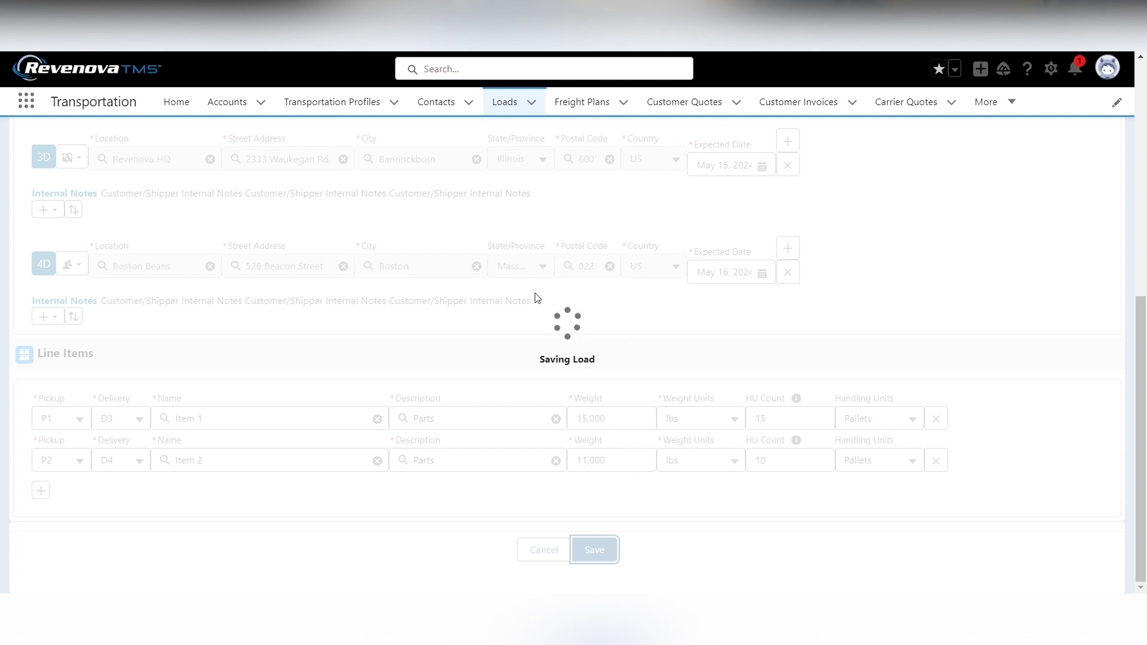
click(728, 142)
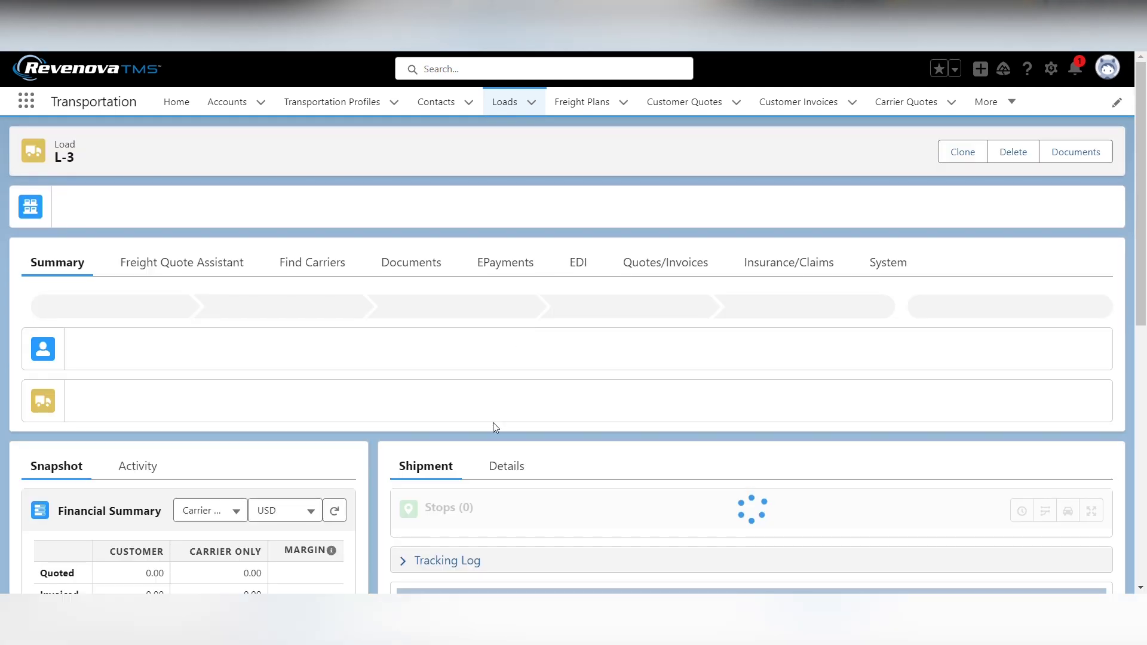
- Review the pickup and delivery stops of the new load and of load L-97
scroll(681, 395, down, 4)
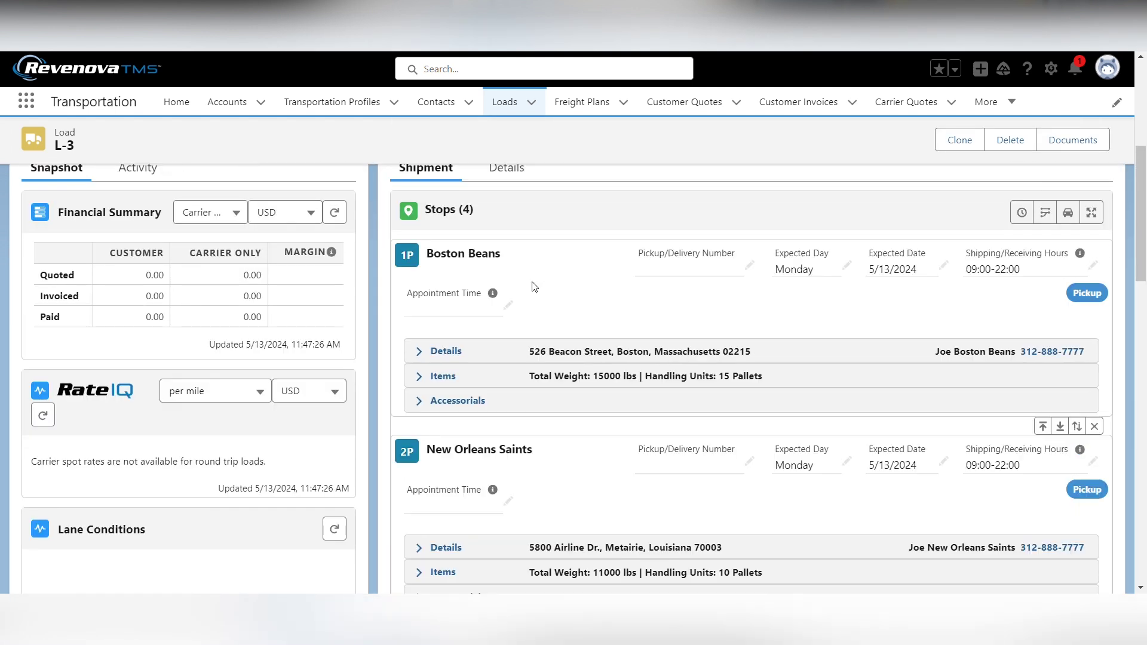
scroll(488, 276, down, 3)
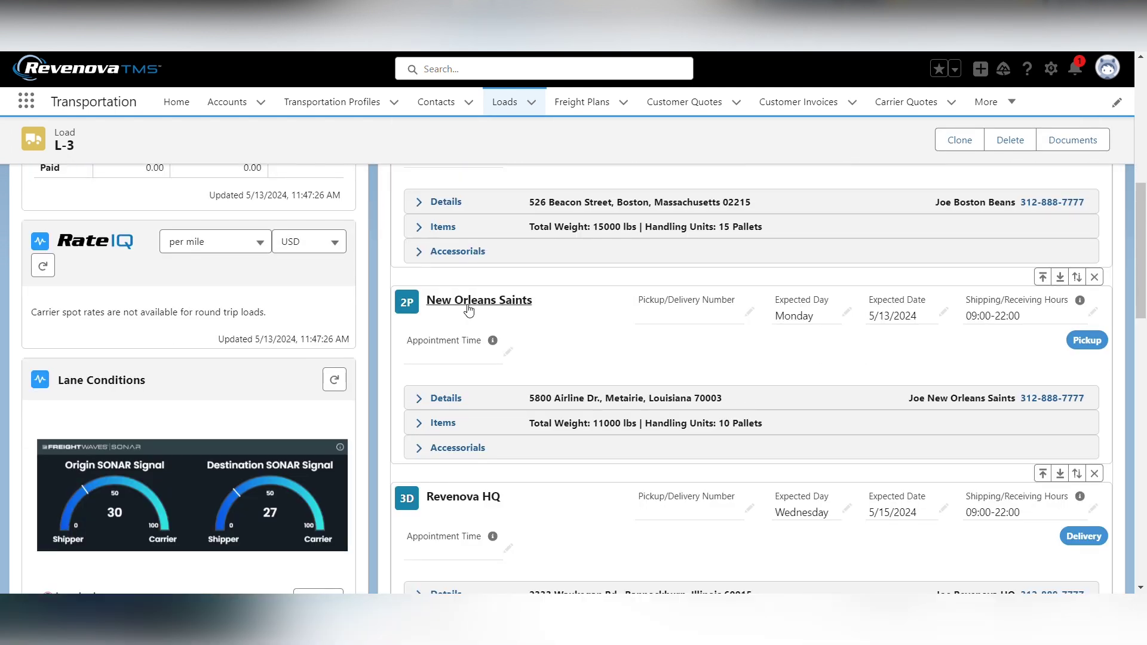
scroll(481, 356, down, 3)
scroll(490, 388, down, 3)
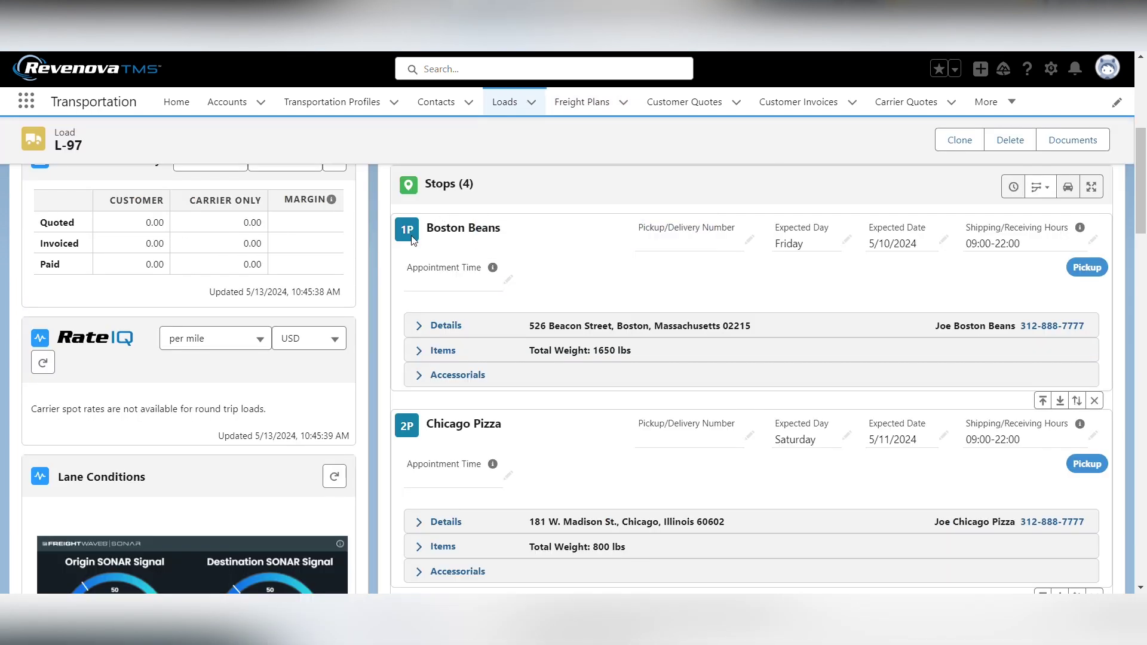
scroll(509, 269, down, 3)
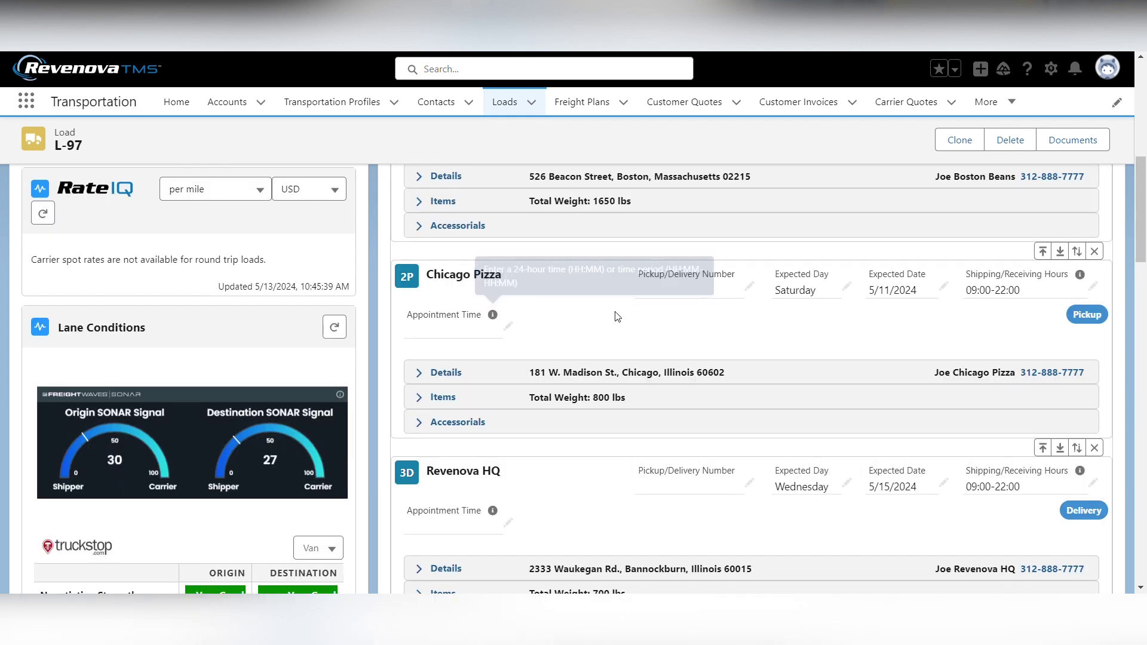
scroll(615, 317, down, 3)
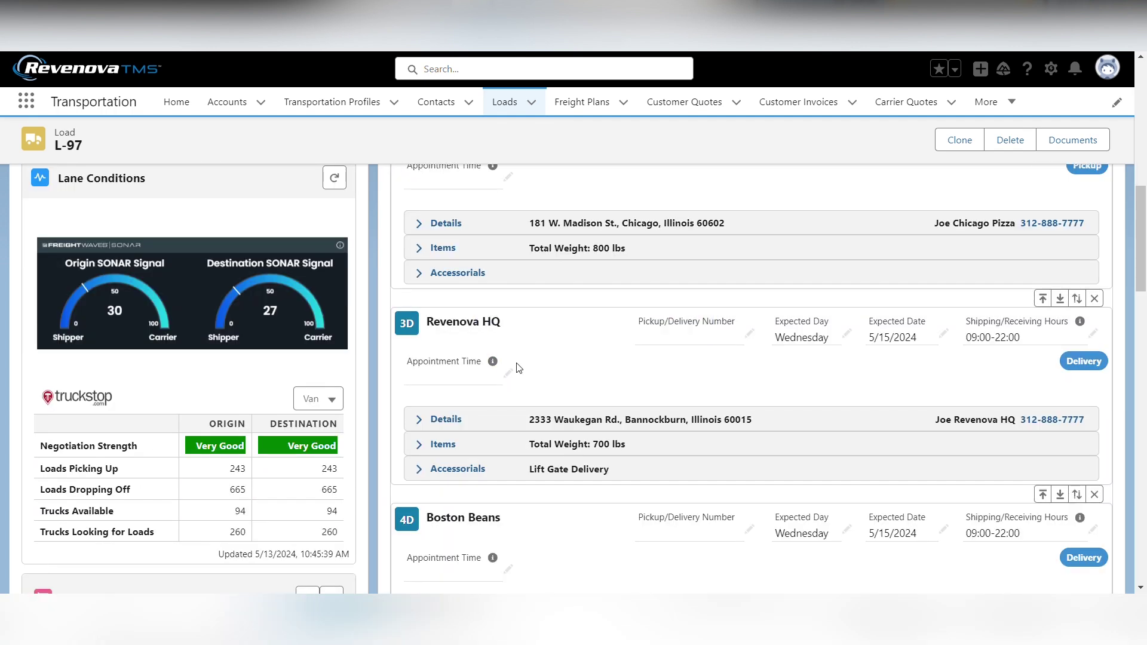
scroll(518, 368, down, 3)
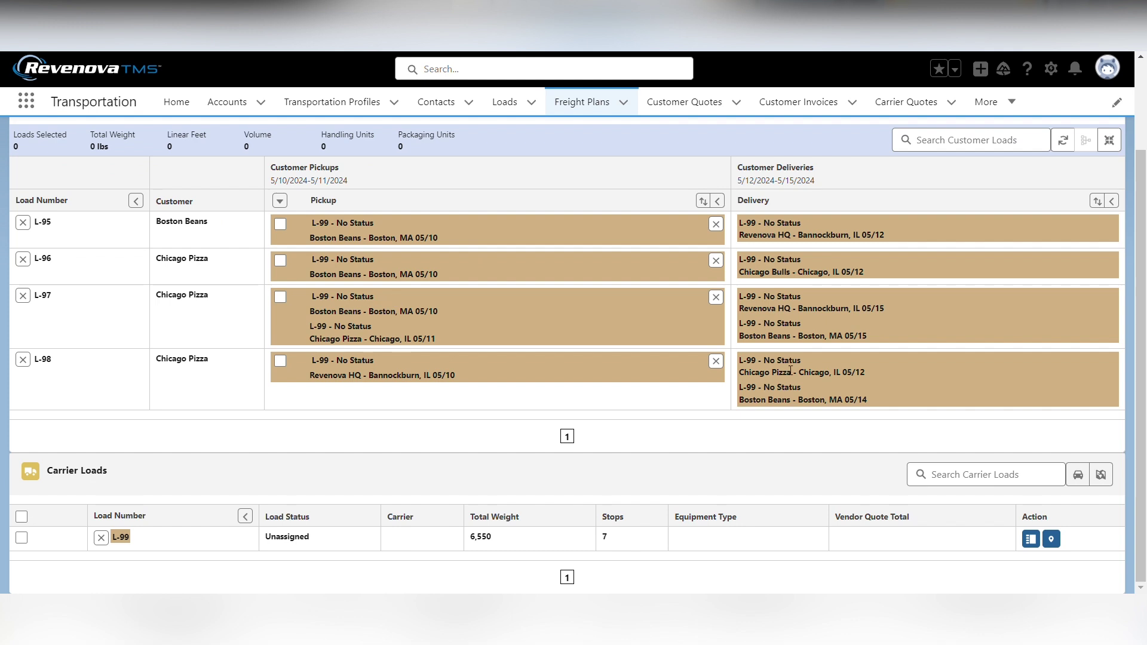
- Open carrier load L-99 from the freight plan and examine its pickup and delivery stops
click(134, 539)
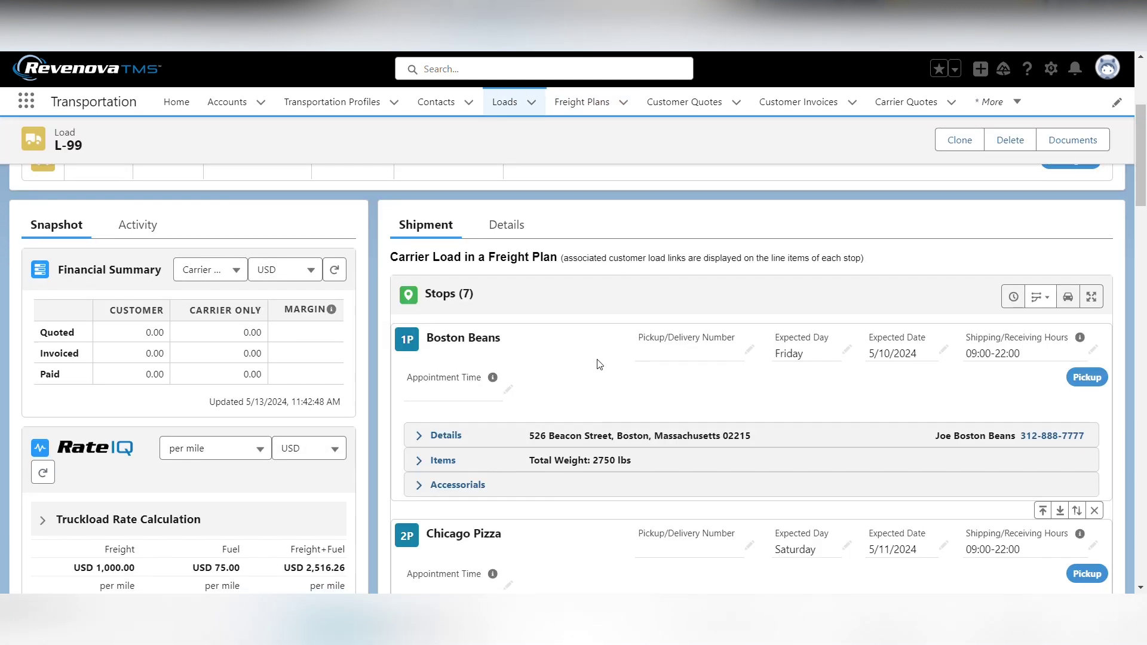
scroll(601, 365, down, 1)
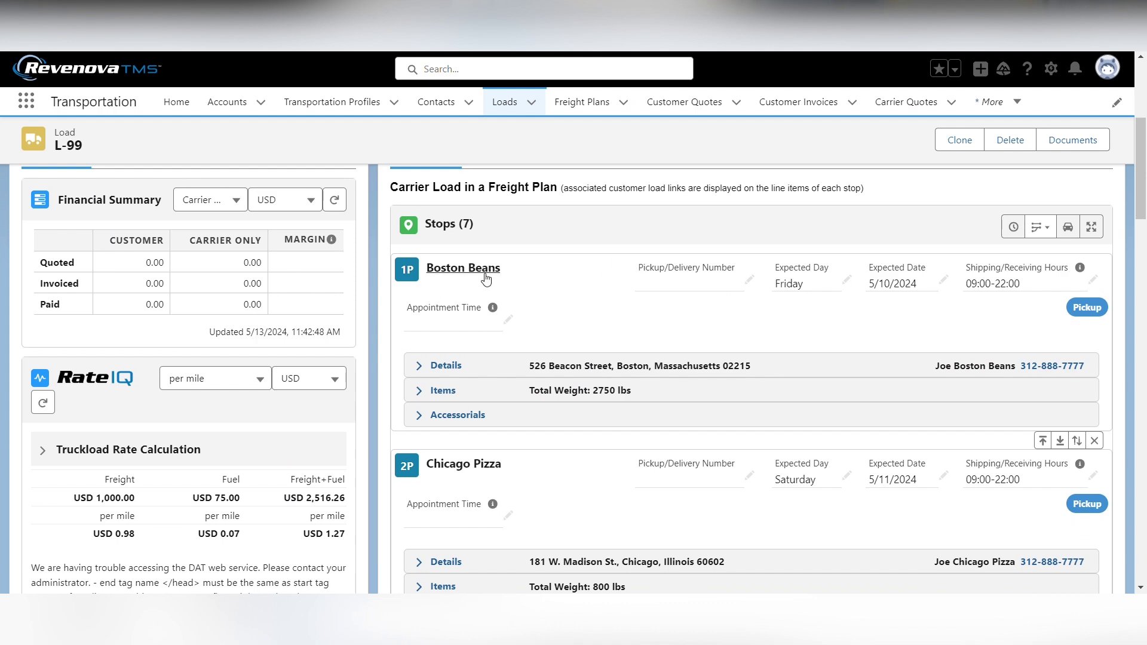
scroll(472, 302, down, 1)
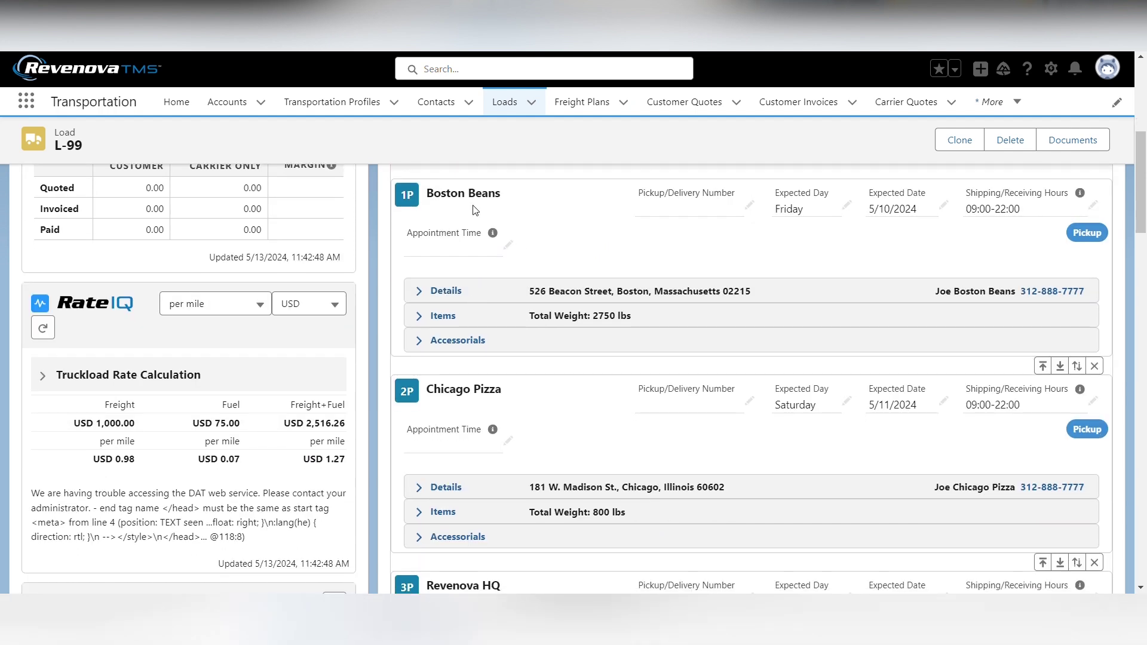
scroll(477, 223, down, 10)
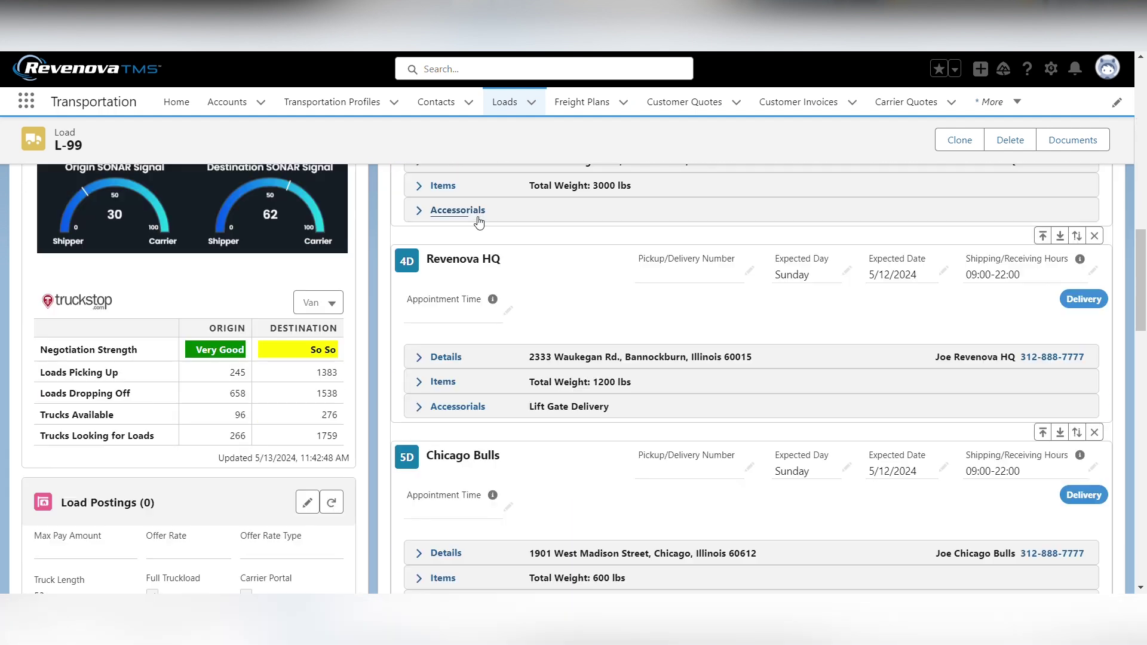
scroll(474, 231, down, 1)
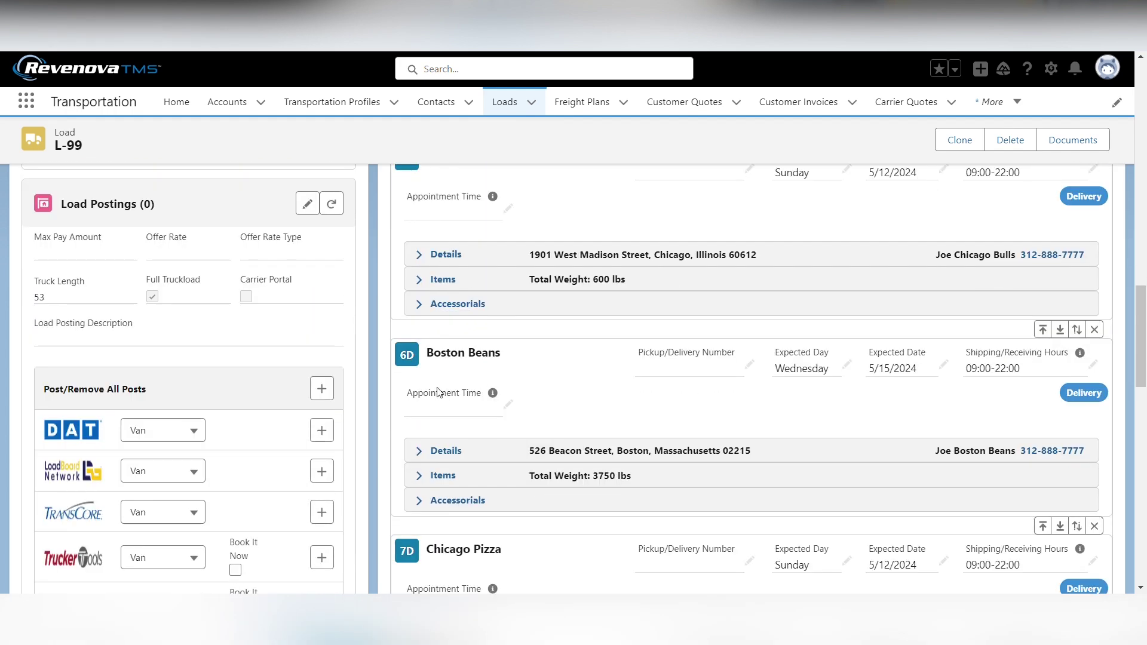